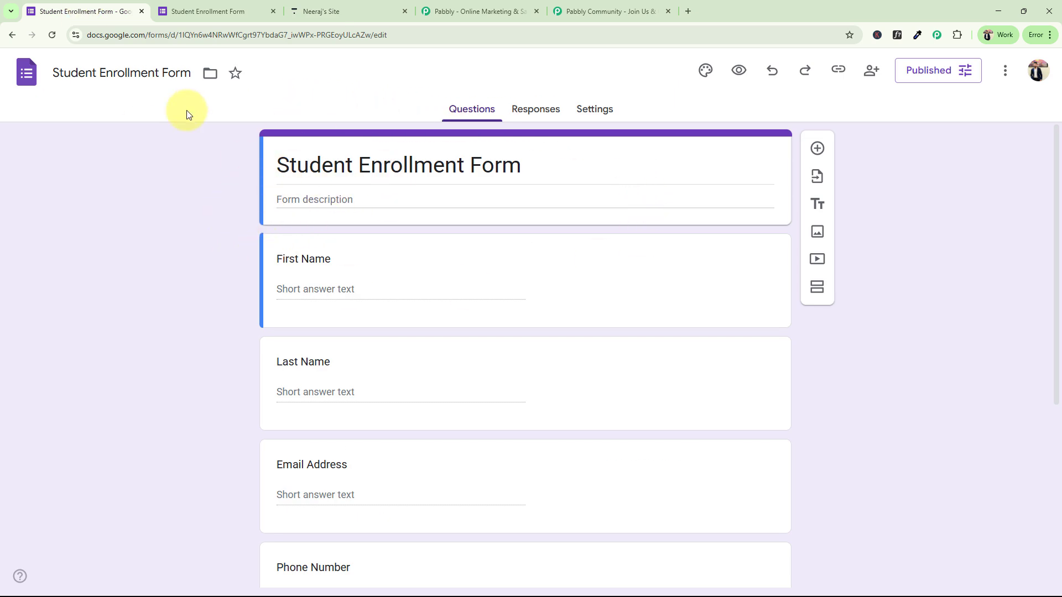
Step: Scroll through the form's First Name, Last Name, Email Address and Phone Number questions
scroll(221, 388, down, 4)
scroll(221, 388, up, 4)
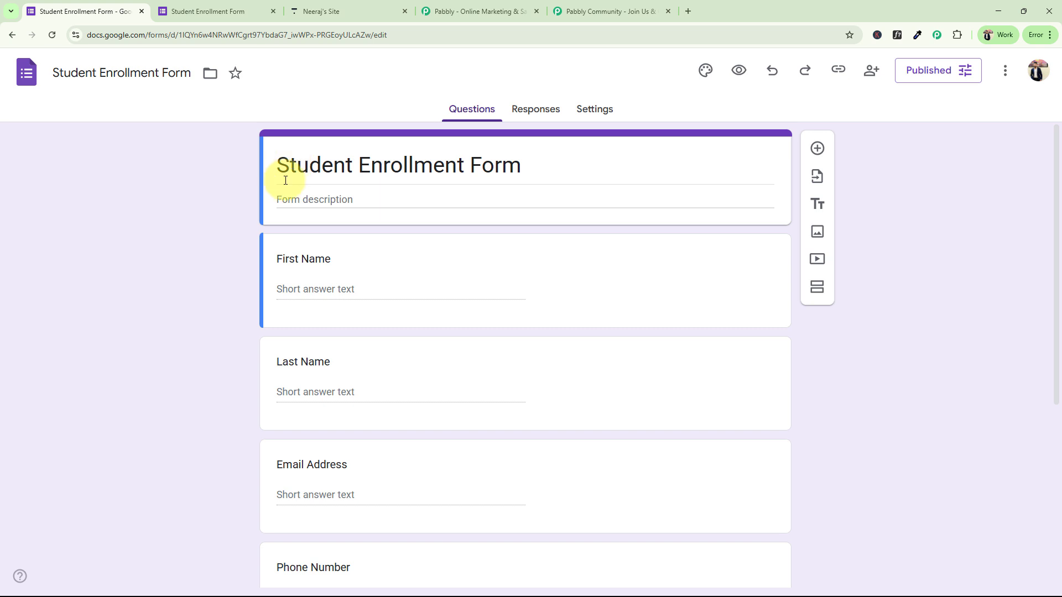
scroll(374, 417, down, 5)
scroll(376, 416, up, 3)
scroll(375, 415, up, 2)
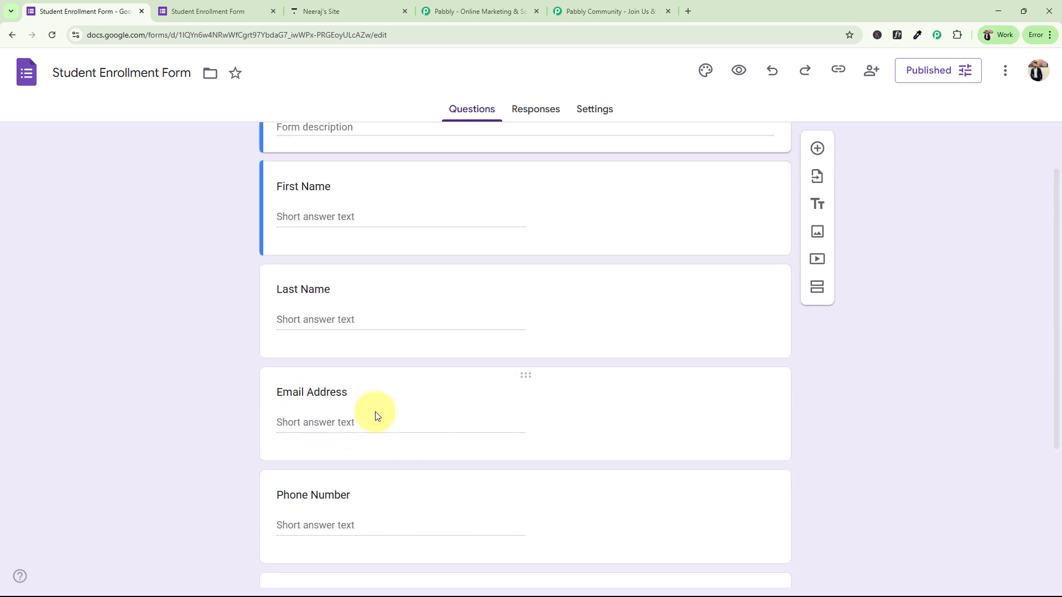
Step: Load Thinkific's All Users list under Users, then return to the Google Forms editor
click(334, 3)
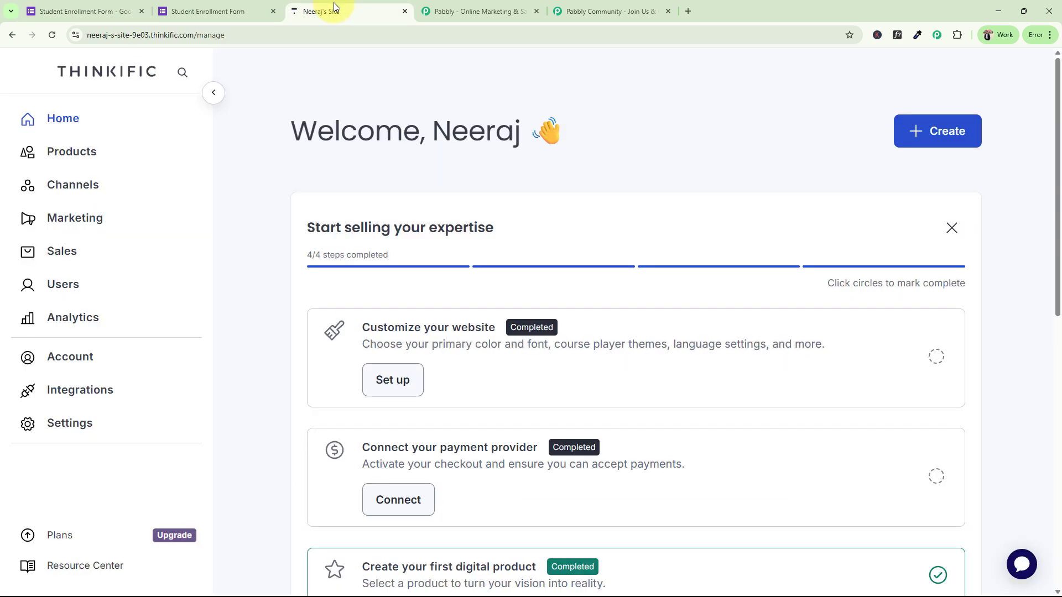
click(79, 287)
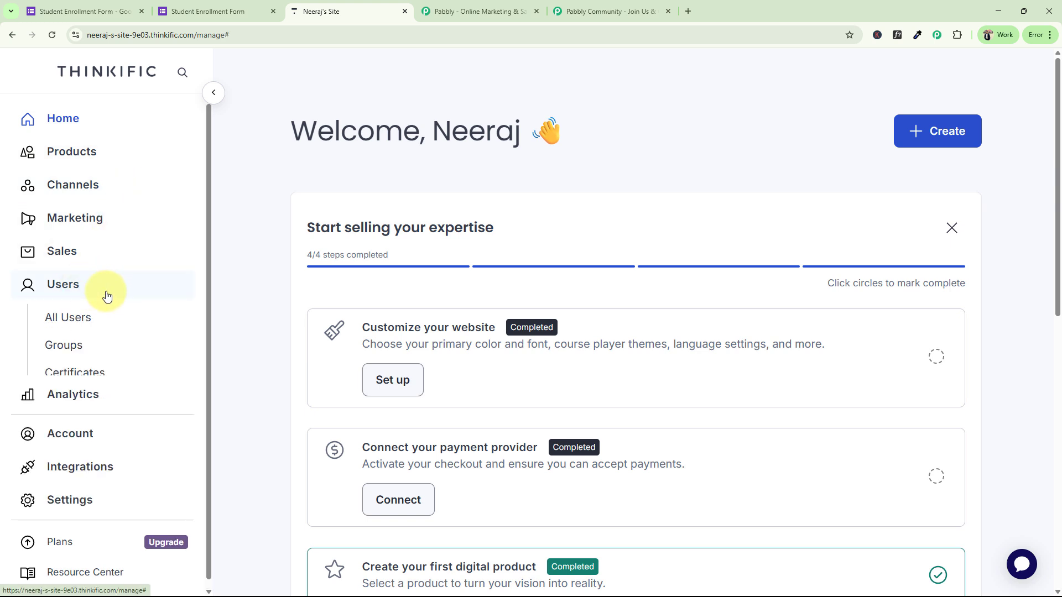
click(71, 316)
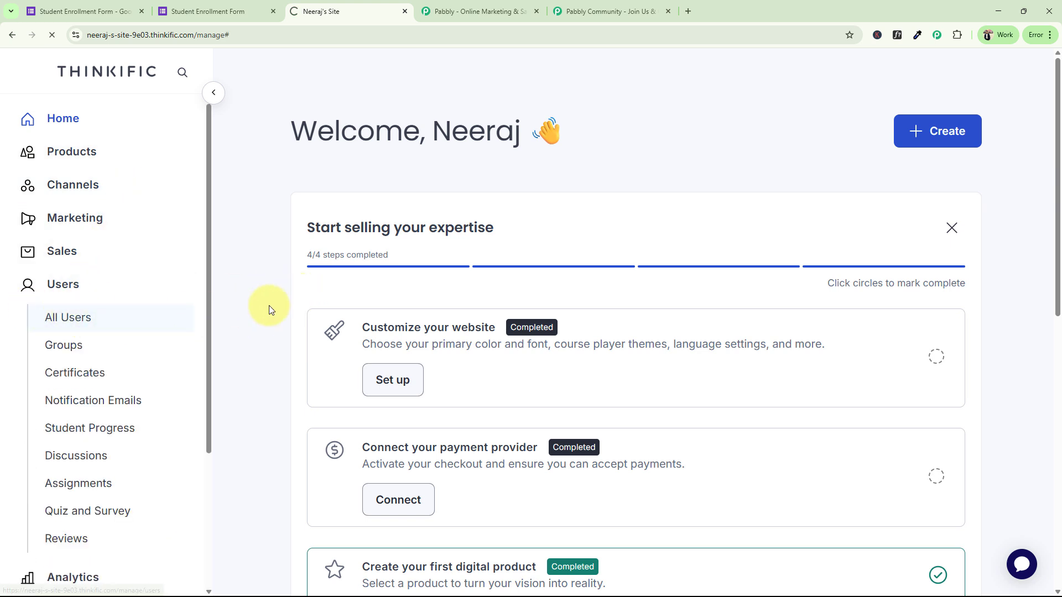
click(91, 4)
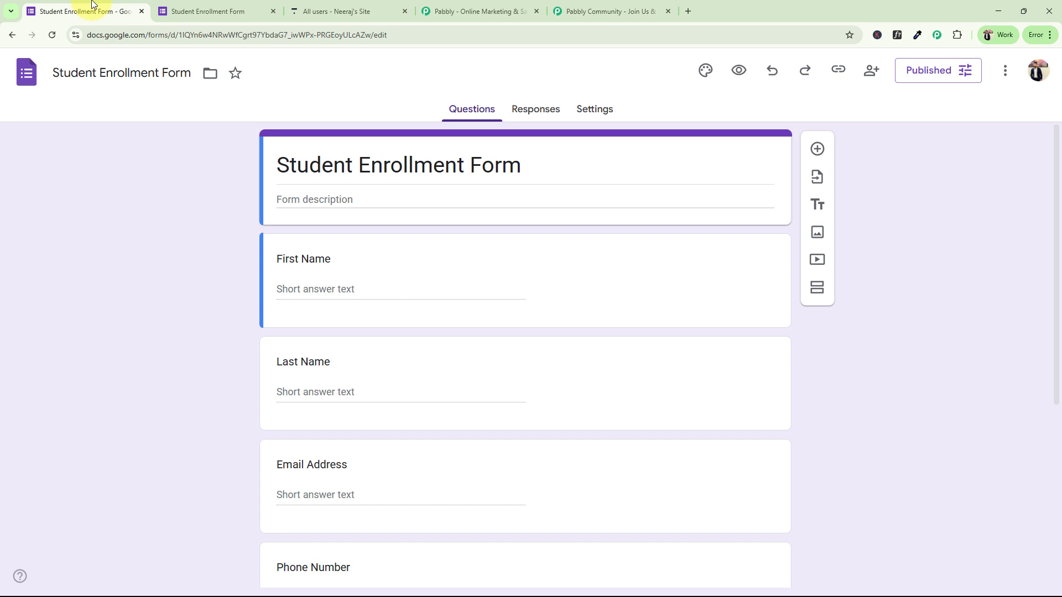
Step: Review the filled-in test enrollment form, checking its title and entered phone number
click(185, 2)
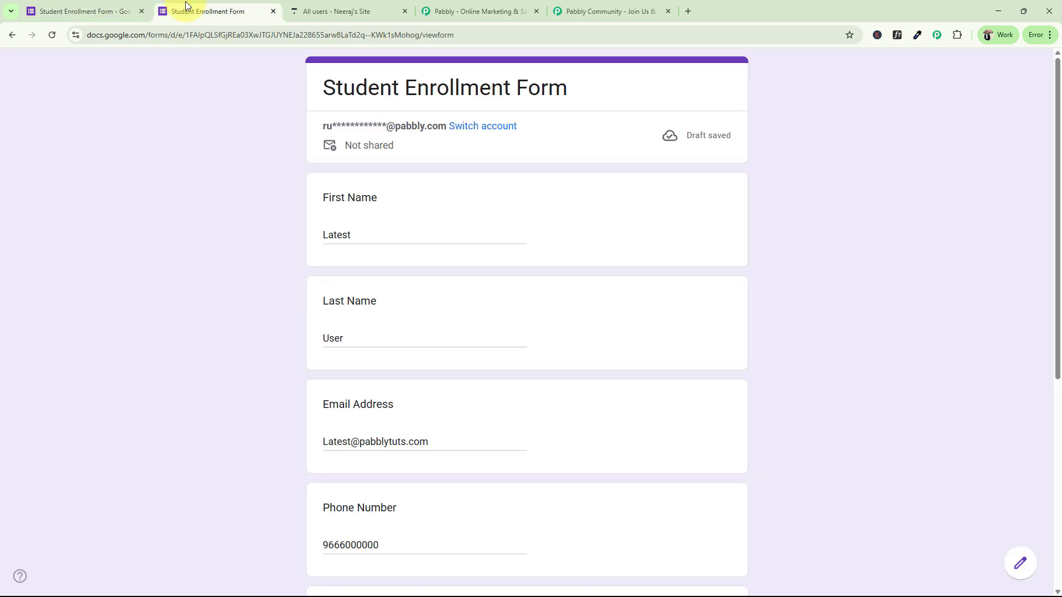
click(33, 10)
click(248, 6)
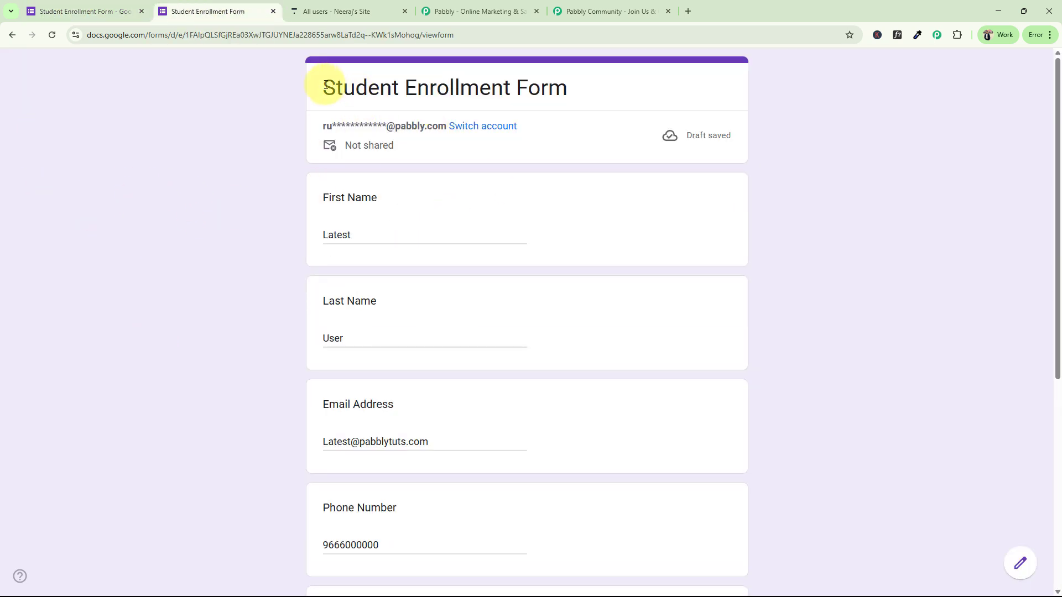
drag(325, 88, 570, 90)
click(219, 239)
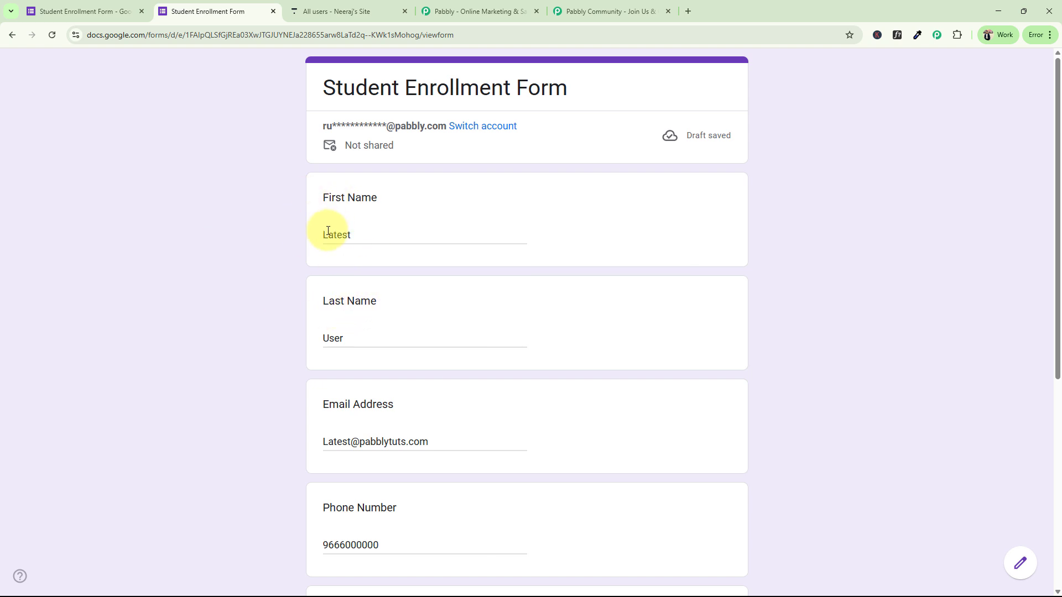
scroll(341, 430, down, 2)
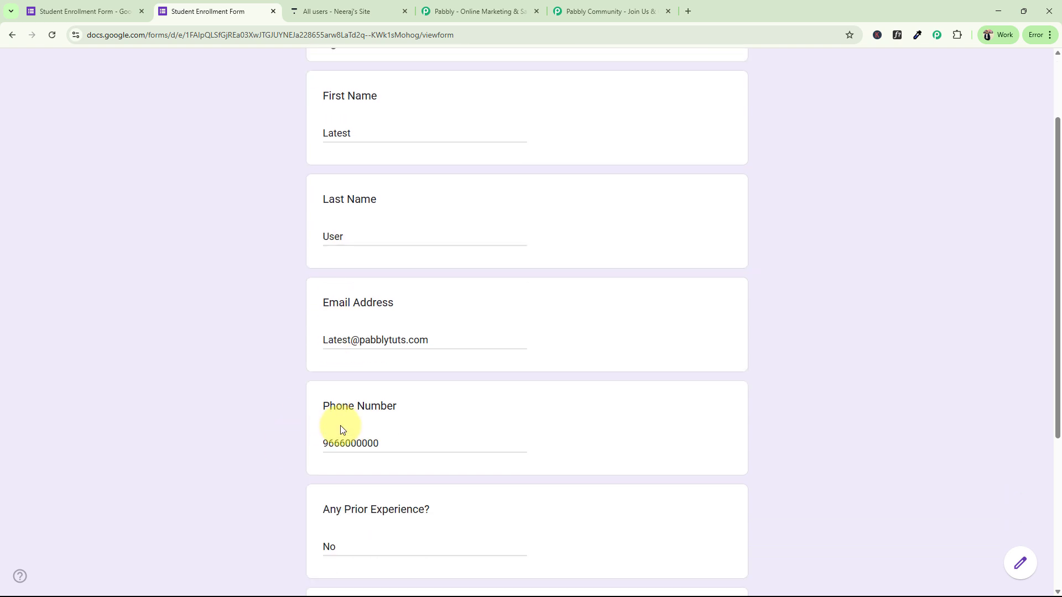
drag(396, 434, 480, 442)
click(244, 437)
Step: Accept the terms section and submit the test student's enrollment response
scroll(244, 437, down, 3)
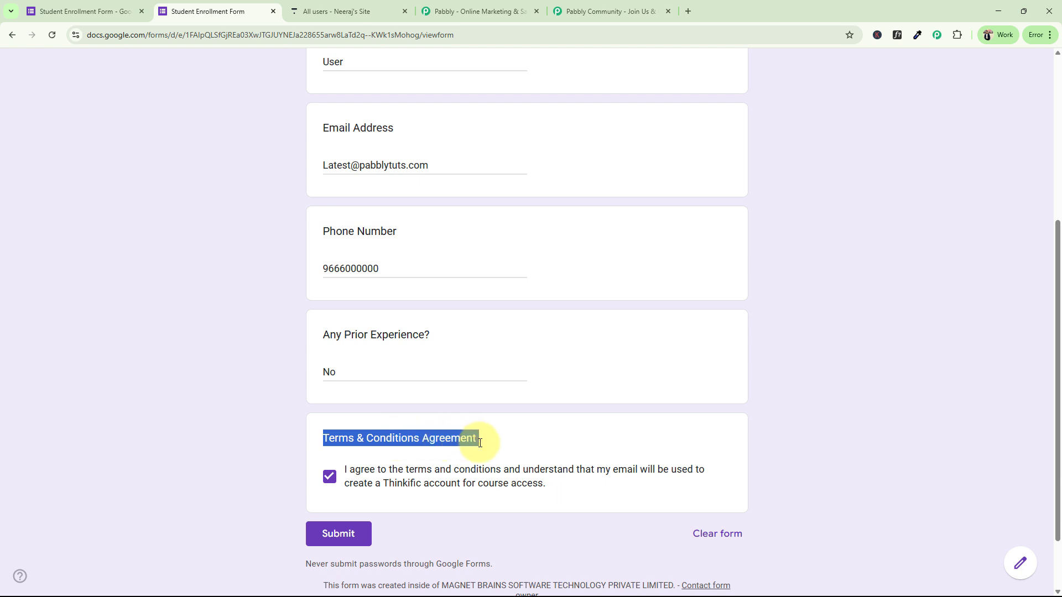
click(210, 442)
click(326, 534)
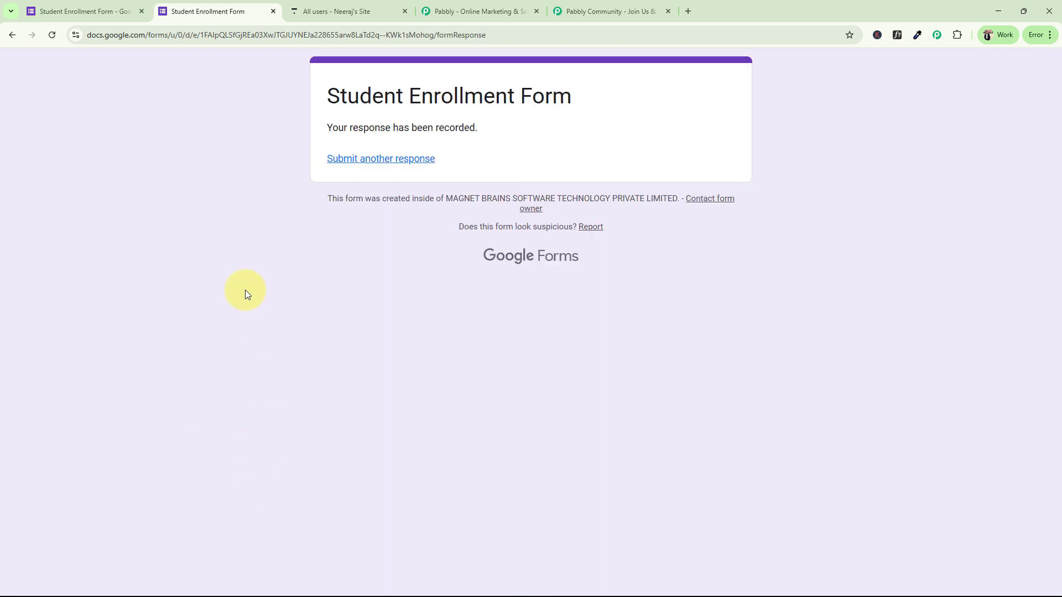
drag(563, 97, 325, 121)
click(262, 158)
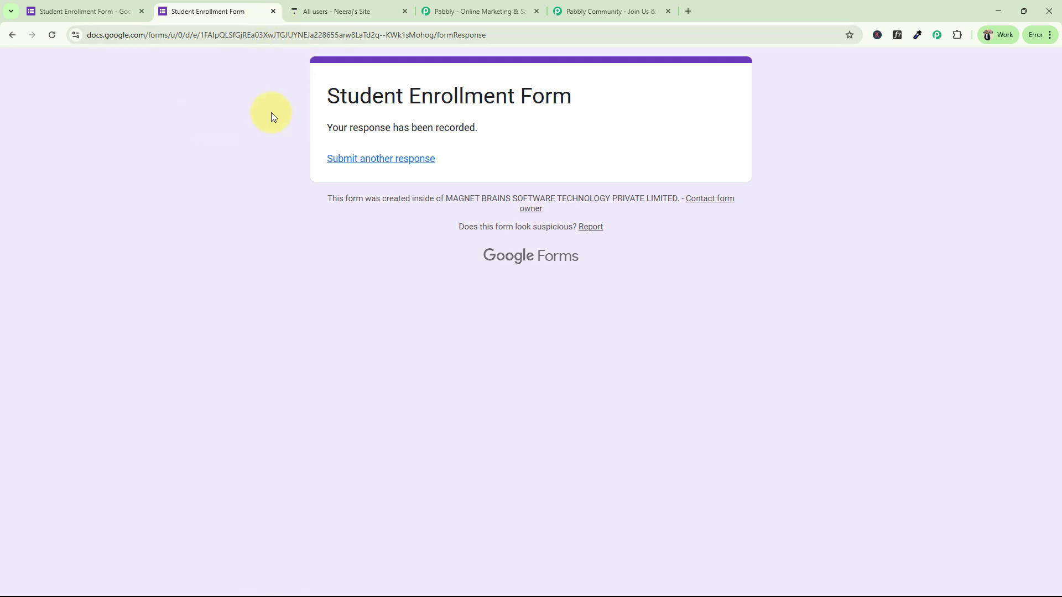
Step: Close the submitted form tab and confirm the newest Thinkific user is enrolled in PHP
click(272, 11)
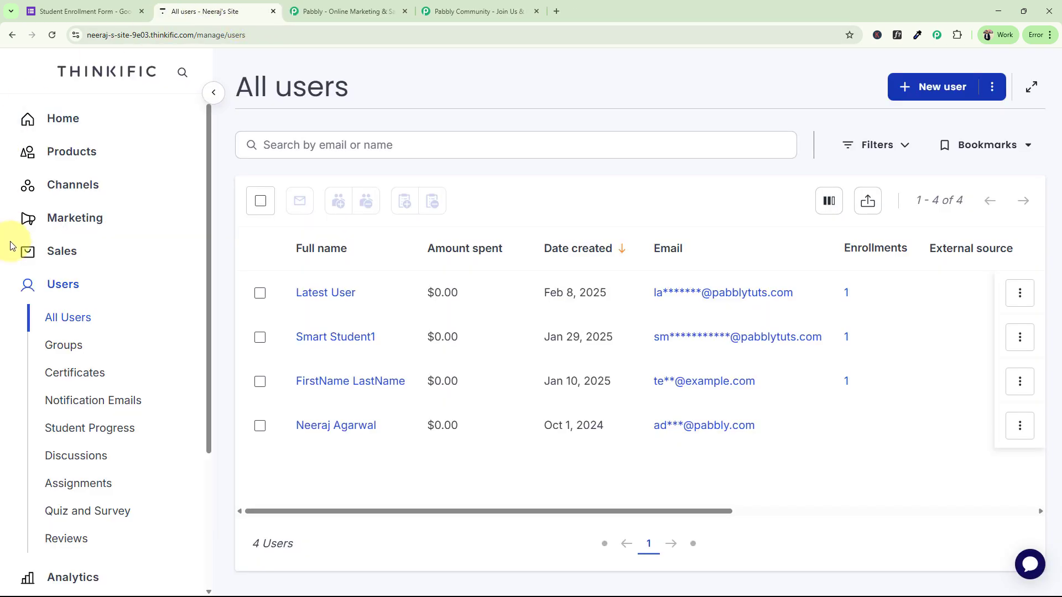
click(325, 292)
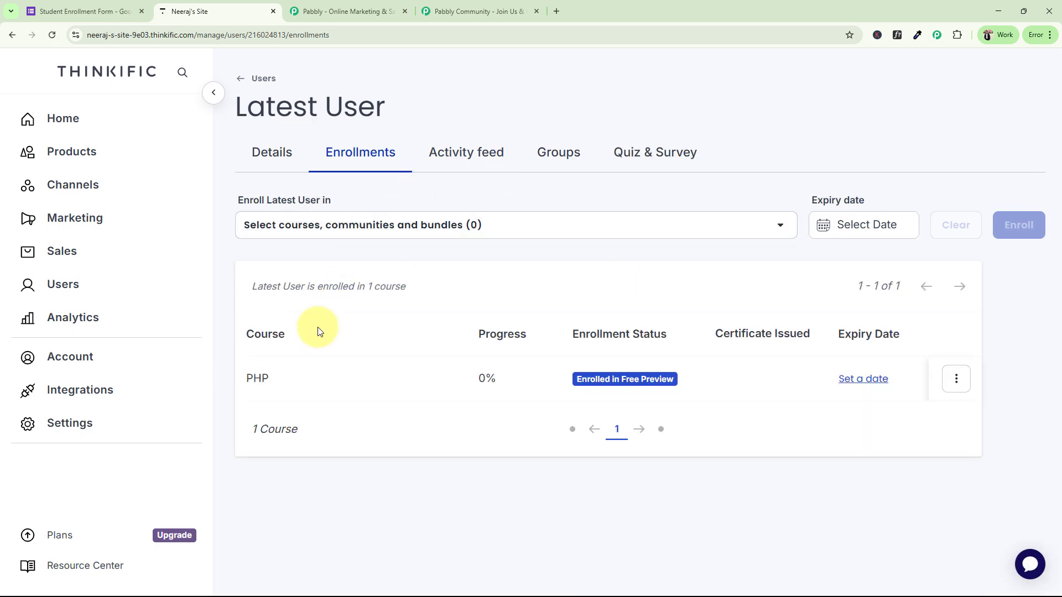
drag(263, 381, 244, 386)
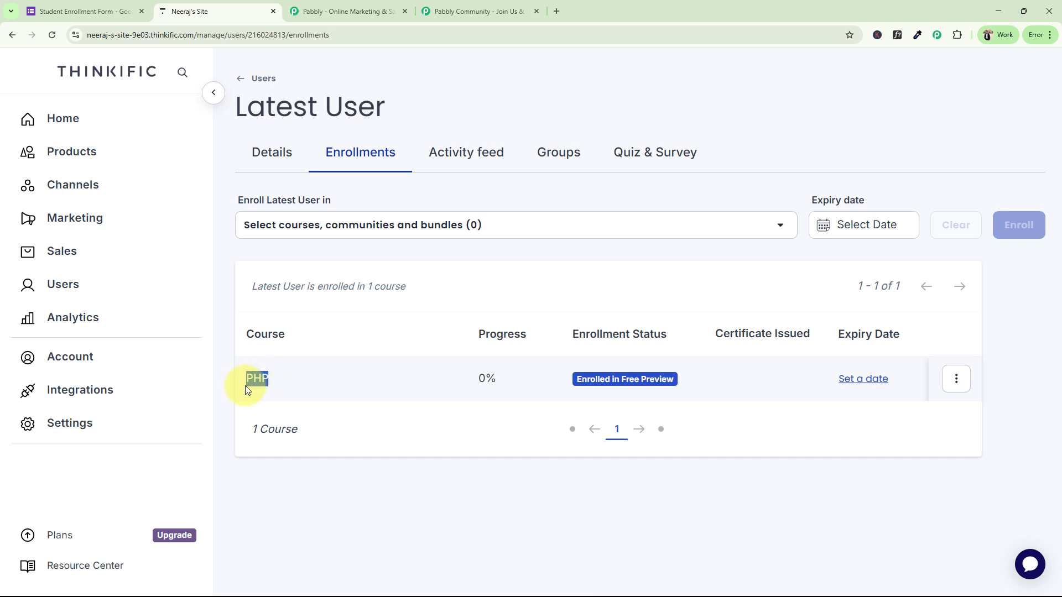
click(439, 513)
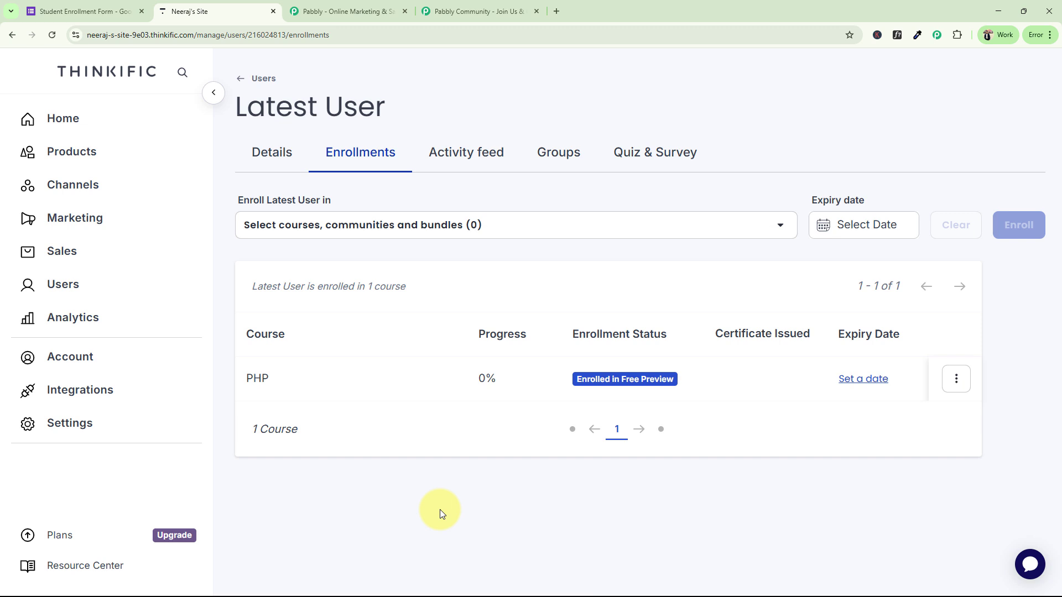
Step: Bring up the pabbly.com tab and look over its page address
click(310, 10)
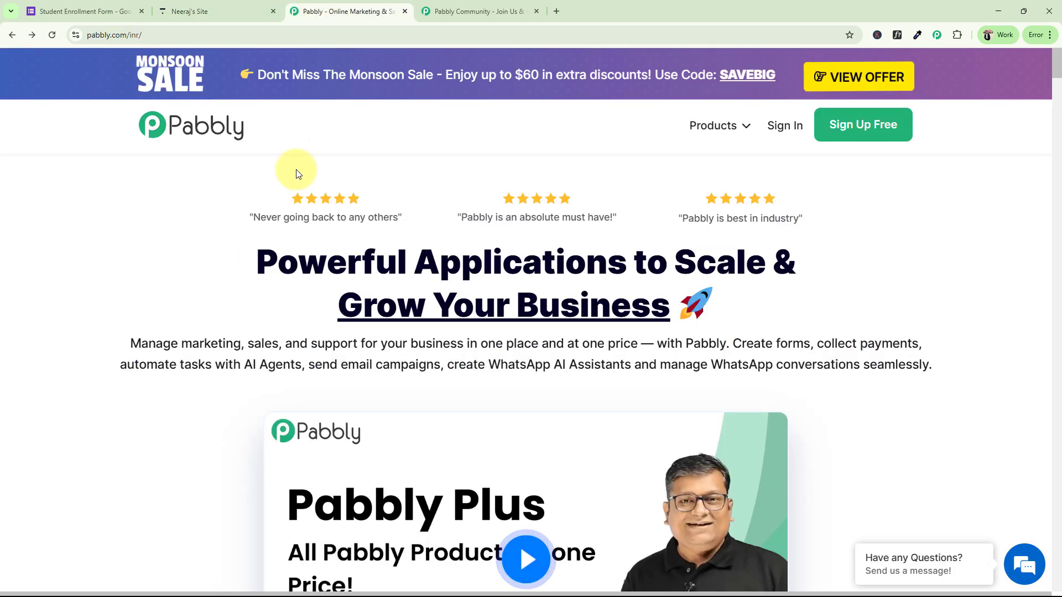
click(103, 34)
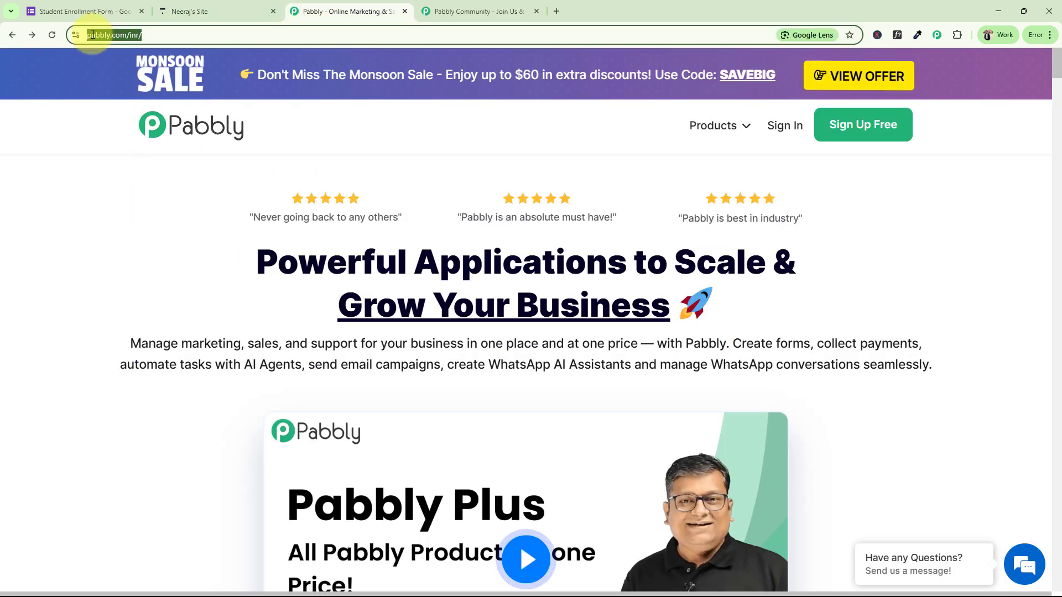
click(115, 210)
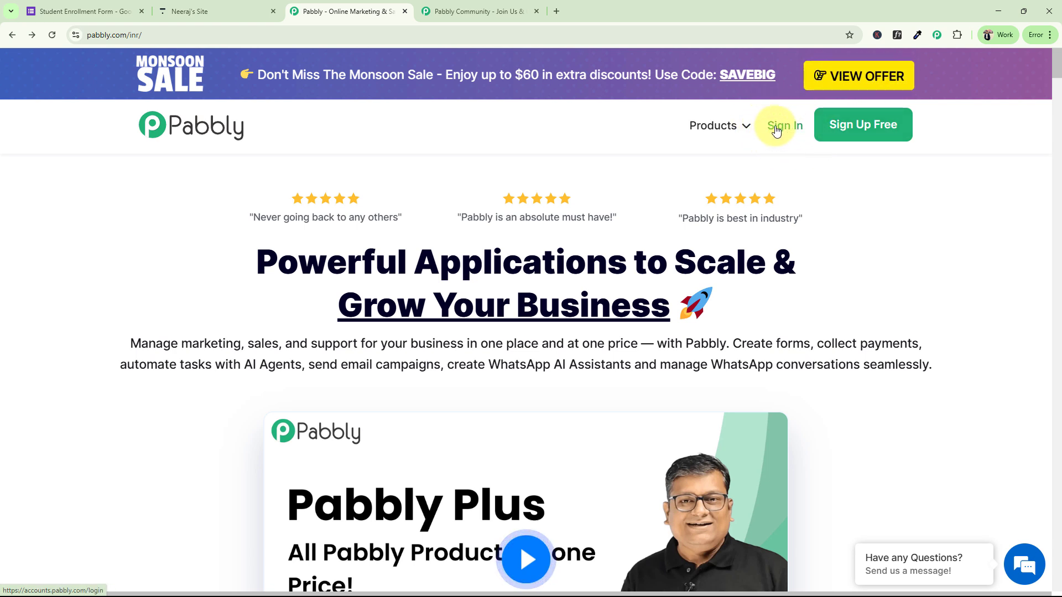
Step: Scroll through the Pabbly Community page, then close its tab
click(482, 11)
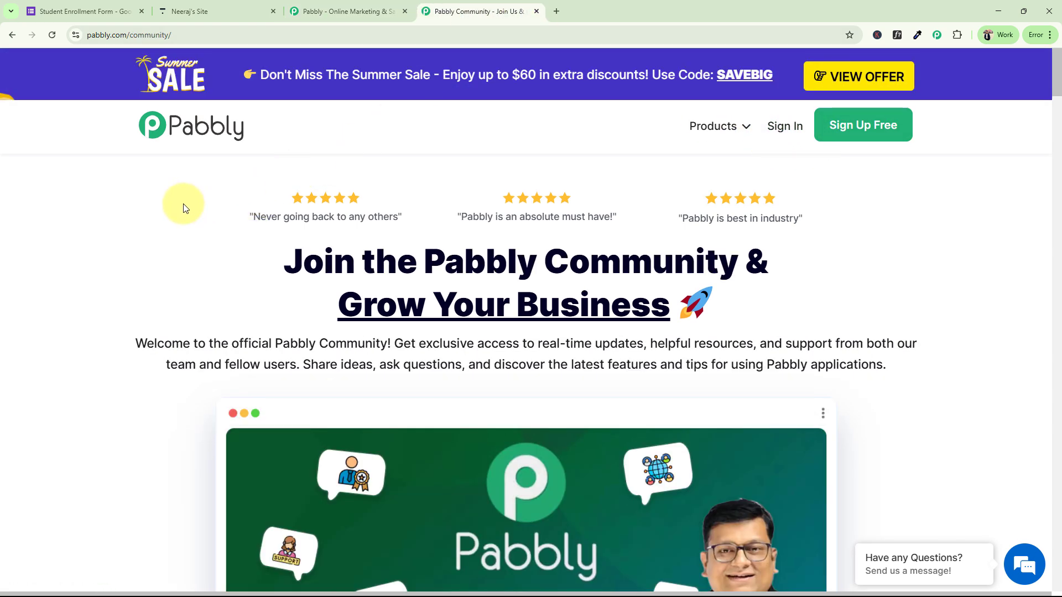
scroll(183, 256, down, 9)
scroll(184, 273, down, 15)
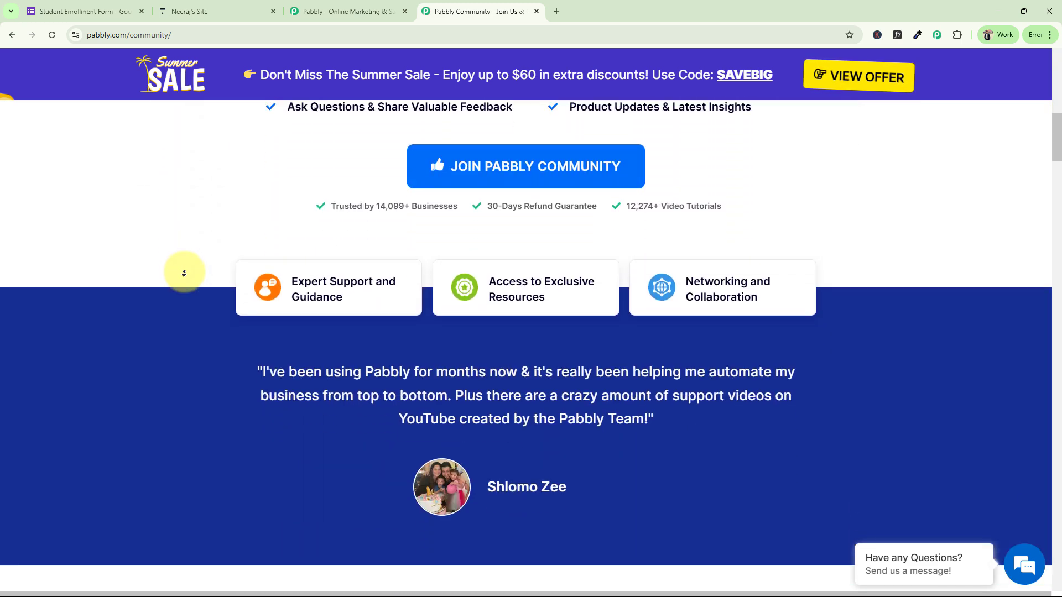
scroll(184, 263, down, 11)
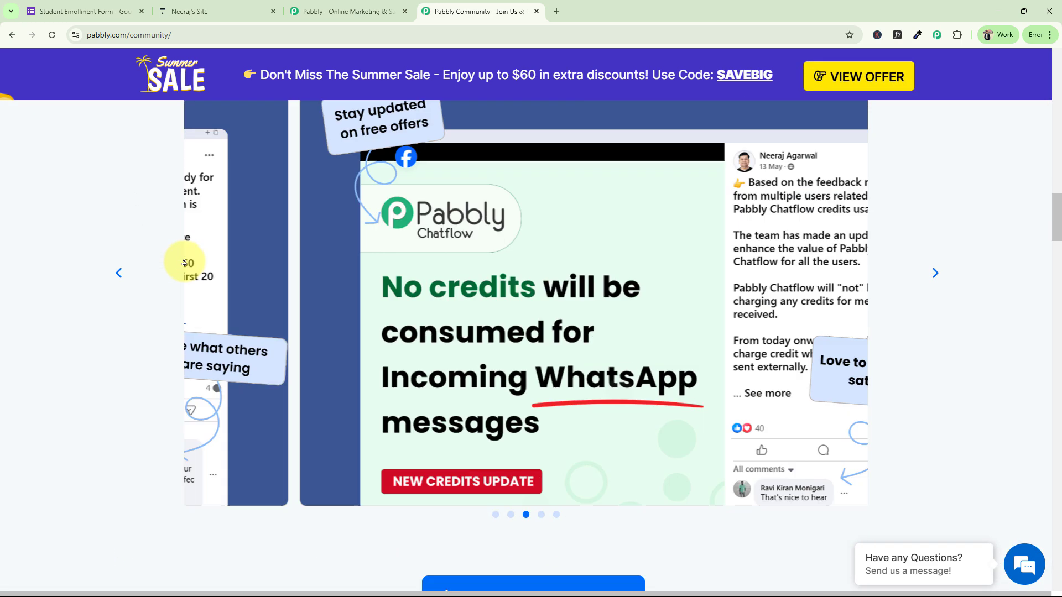
scroll(185, 262, down, 18)
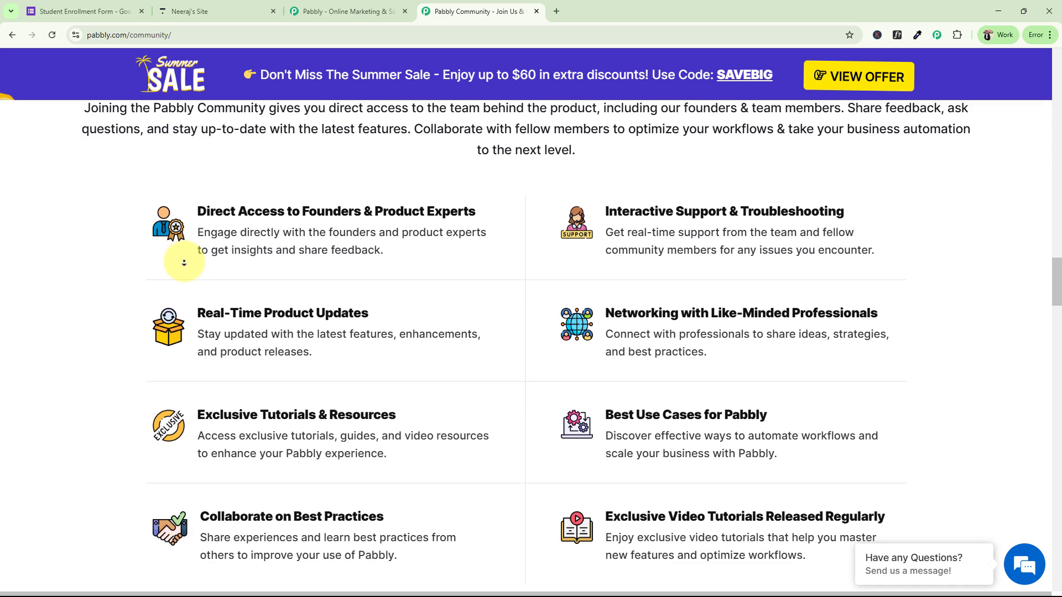
scroll(185, 262, down, 14)
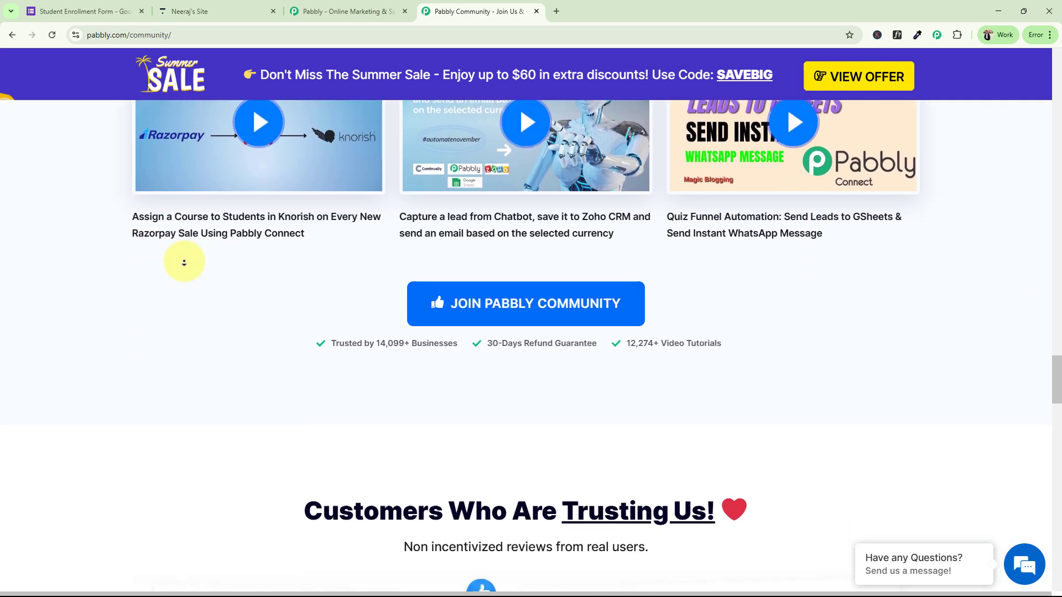
scroll(184, 262, down, 13)
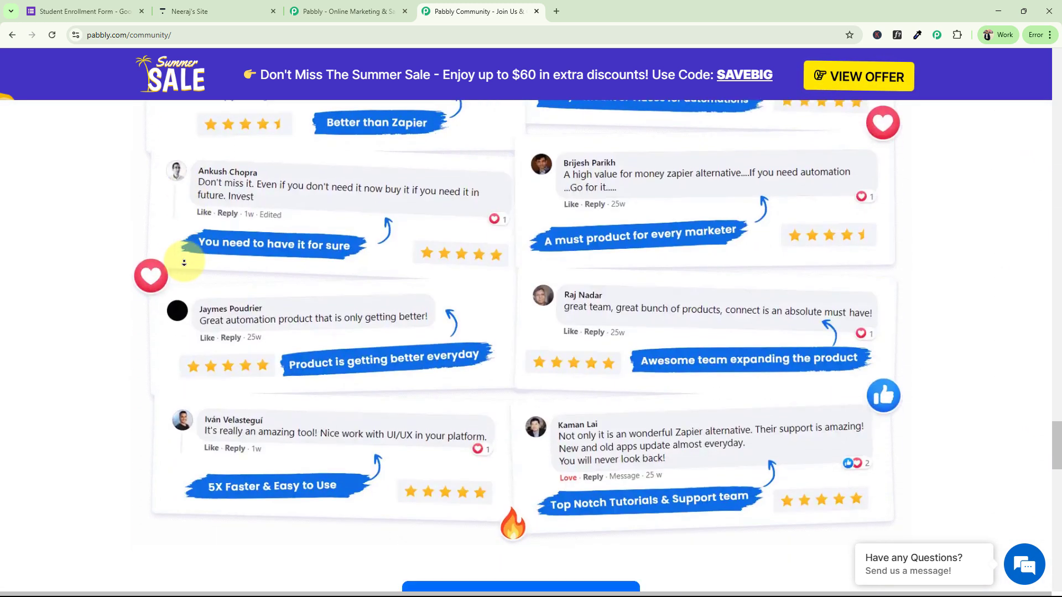
scroll(184, 263, down, 14)
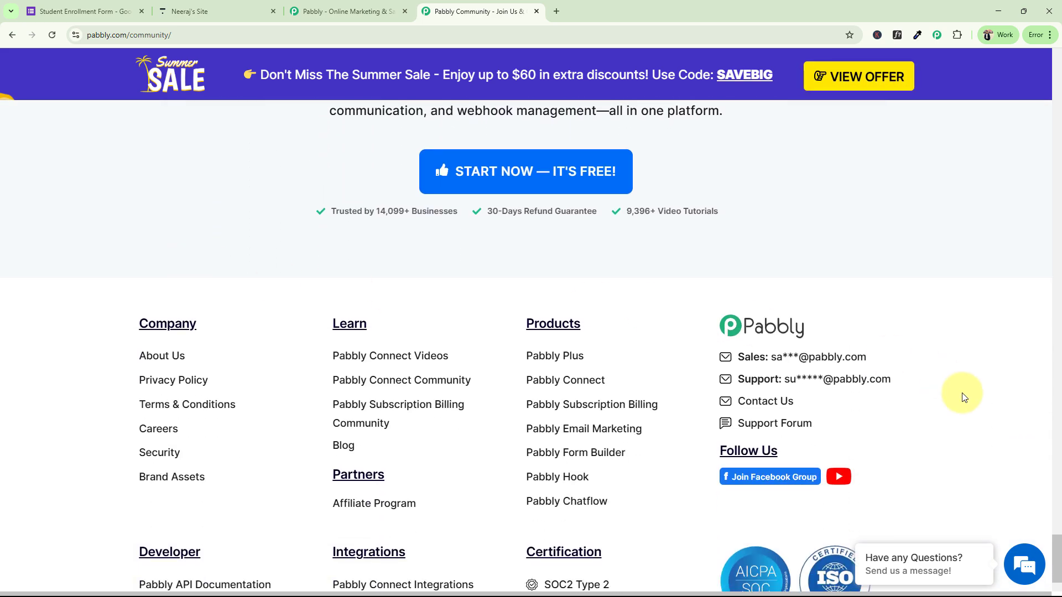
drag(1056, 553, 1057, 50)
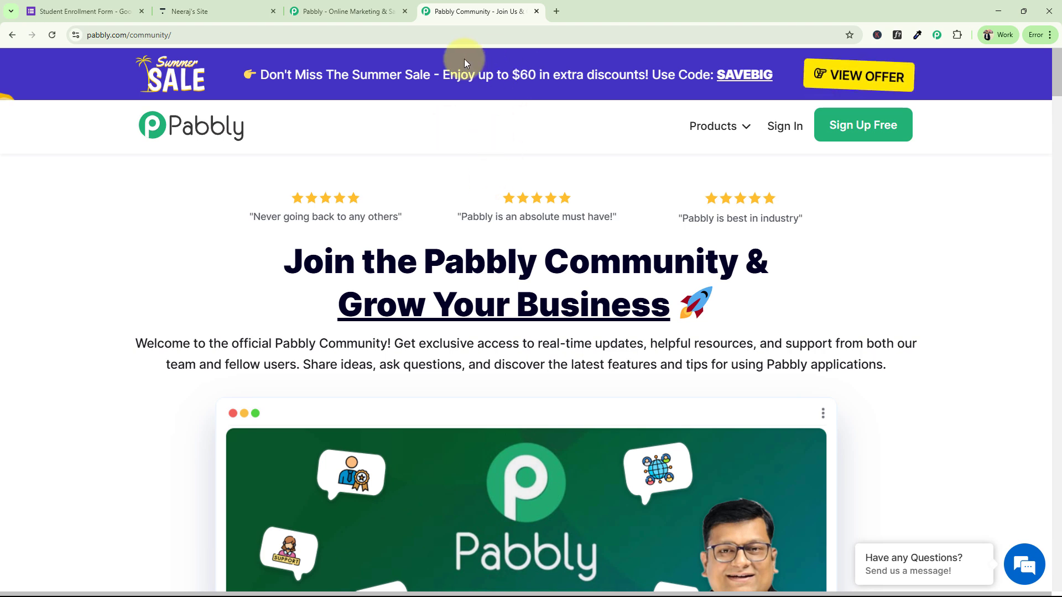
click(536, 11)
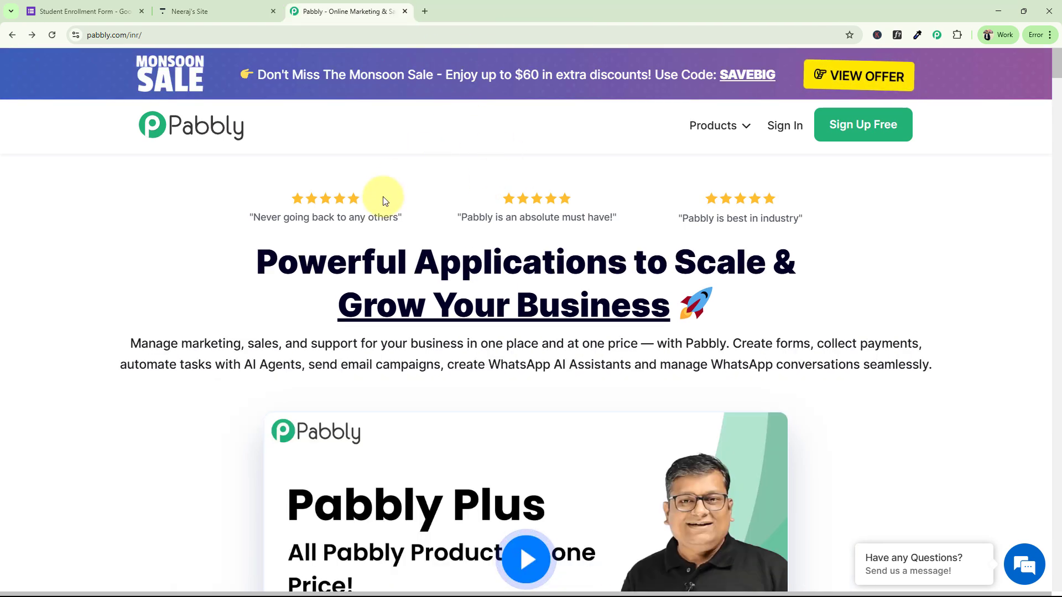
Step: Sign in to Pabbly Accounts and launch Pabbly Connect in a new tab
click(785, 128)
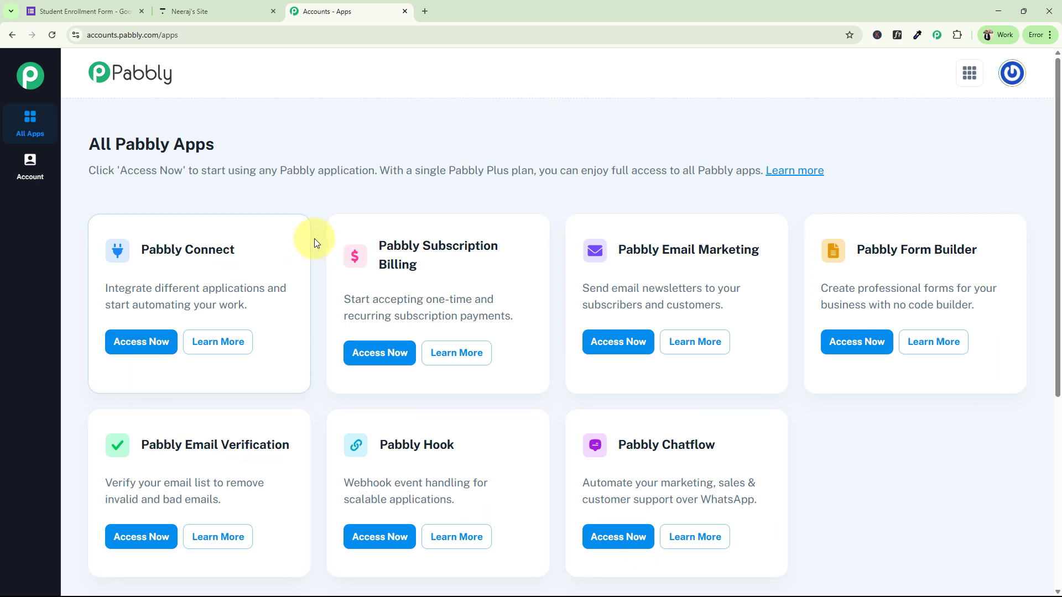
drag(138, 249, 248, 256)
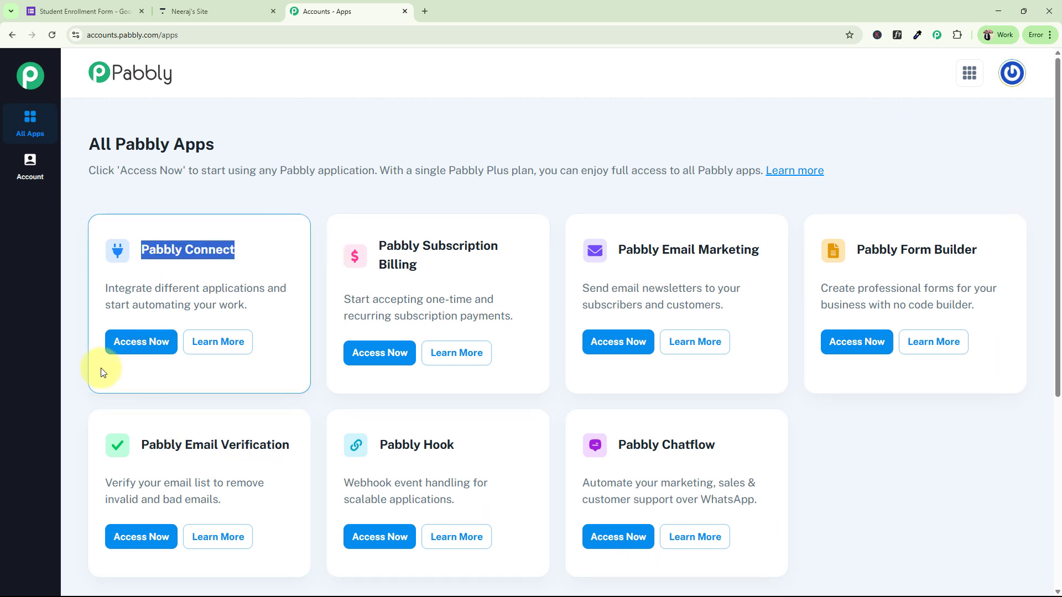
click(133, 343)
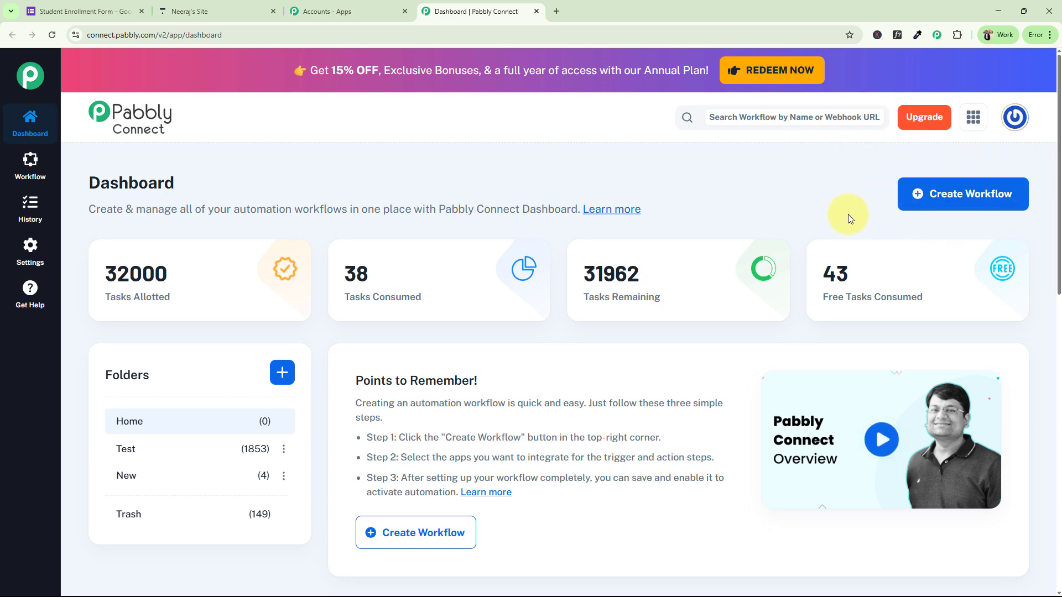
Step: Create a Classic workflow named 'Register New Students for My Online Course Automatically from Google Forms' in Home
click(960, 209)
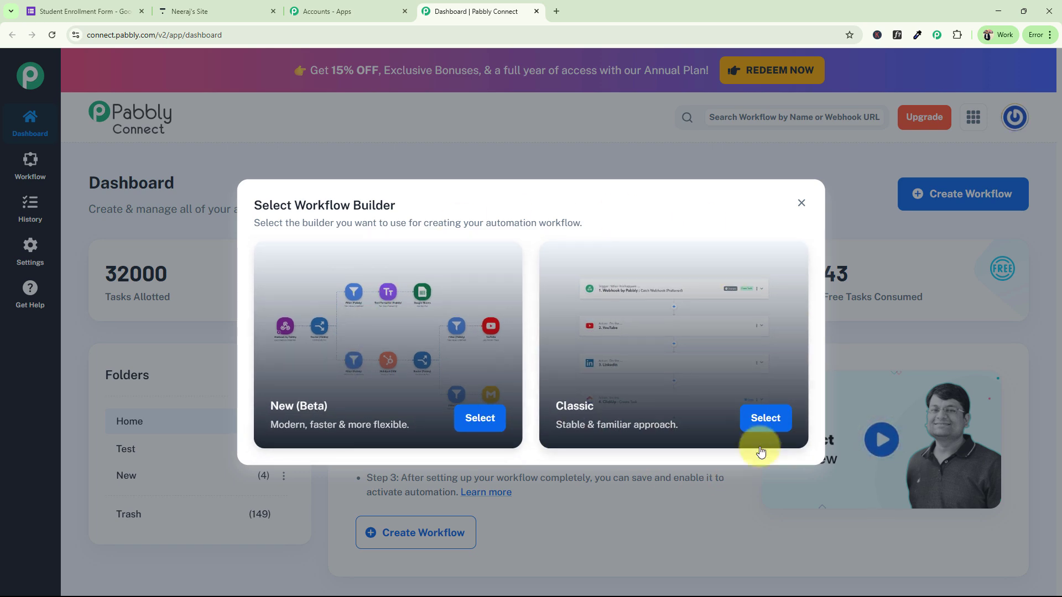
click(764, 425)
drag(491, 283, 311, 290)
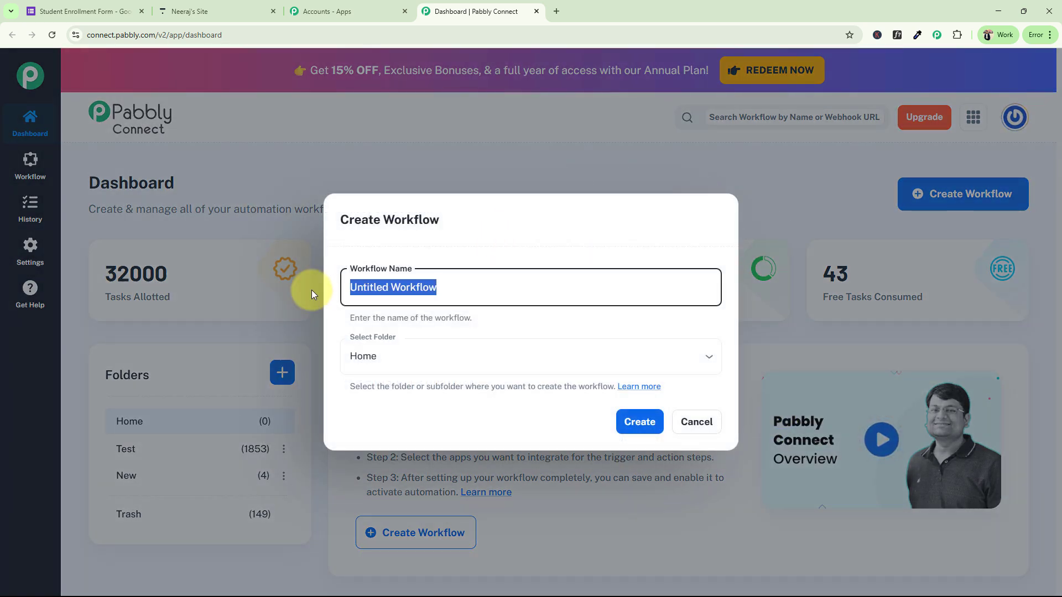
key(BackSpace)
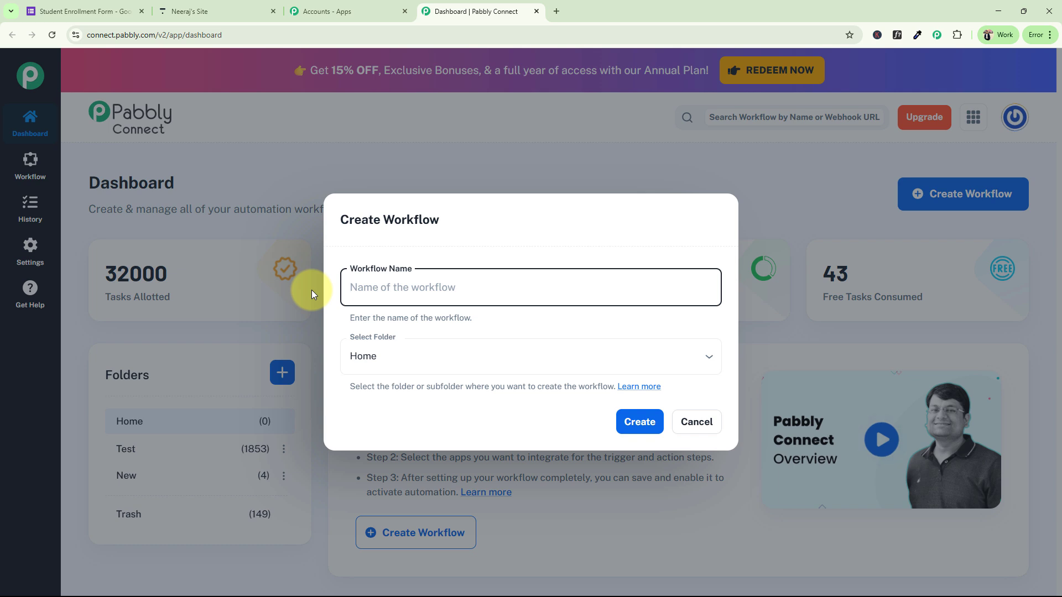
key(ctrl+v)
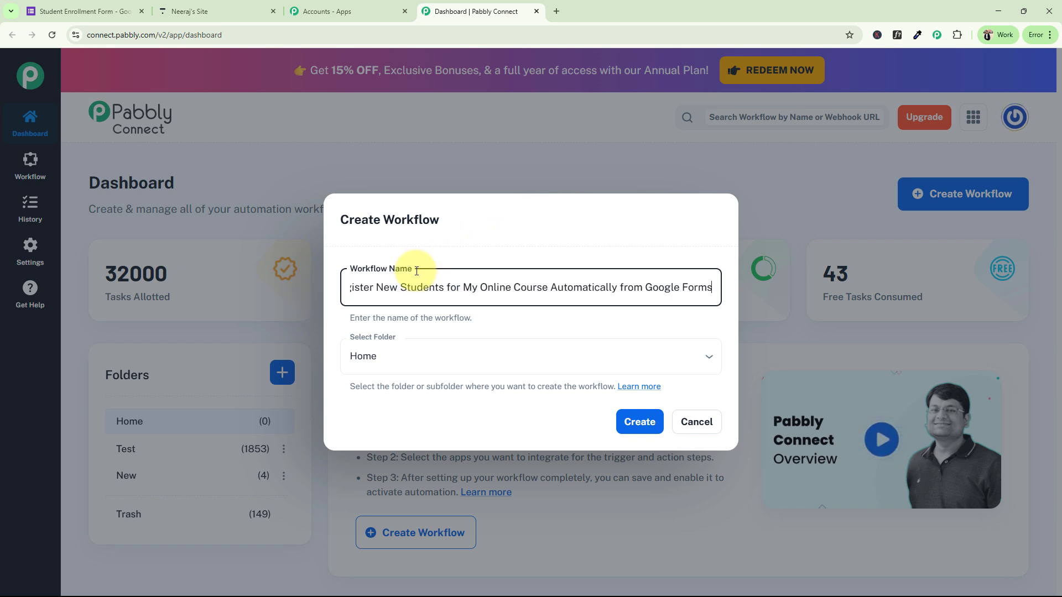
click(526, 245)
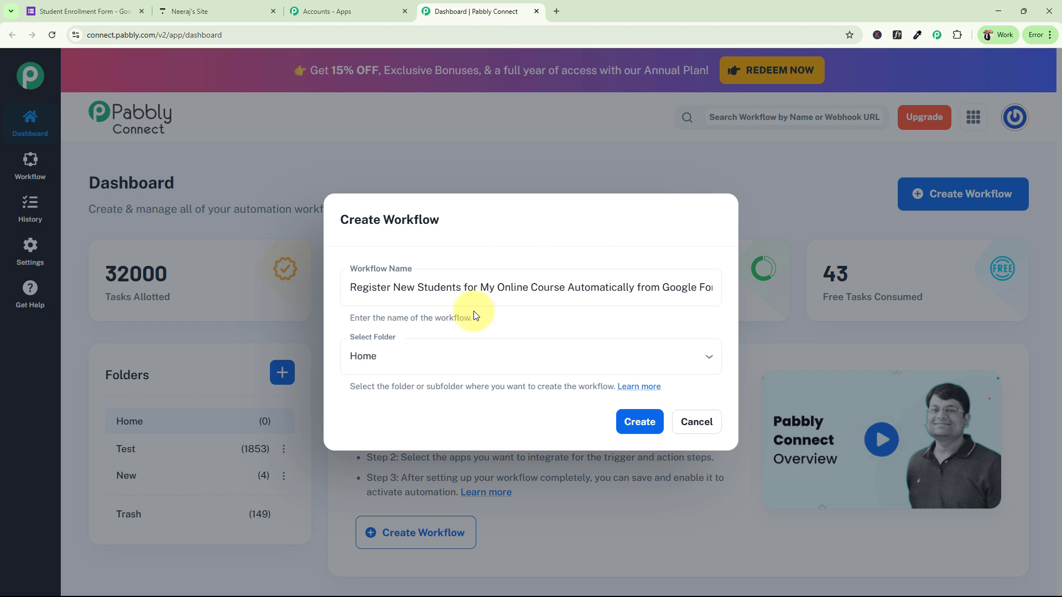
click(380, 368)
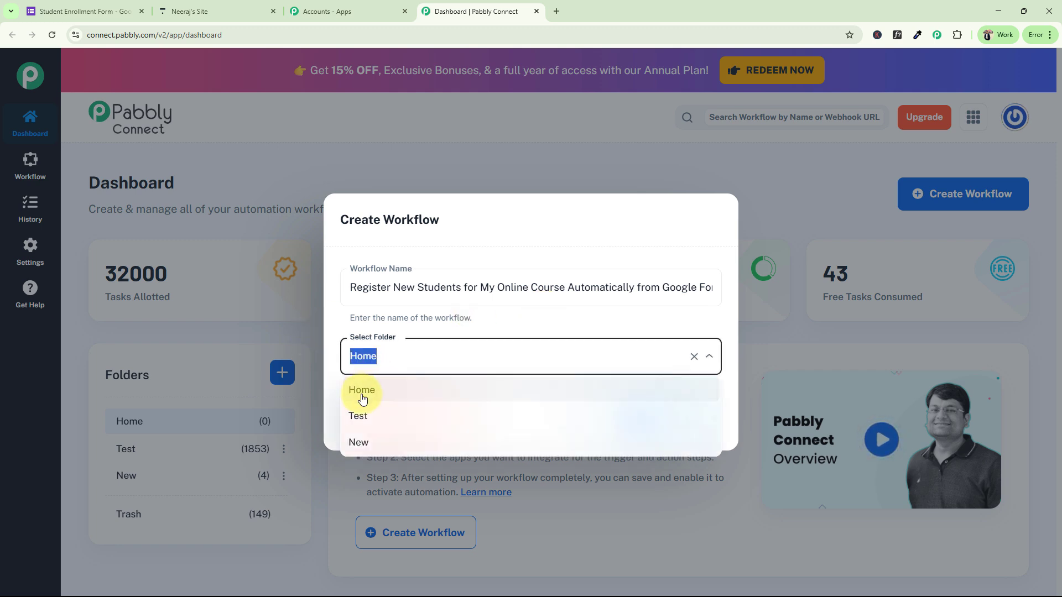
click(362, 388)
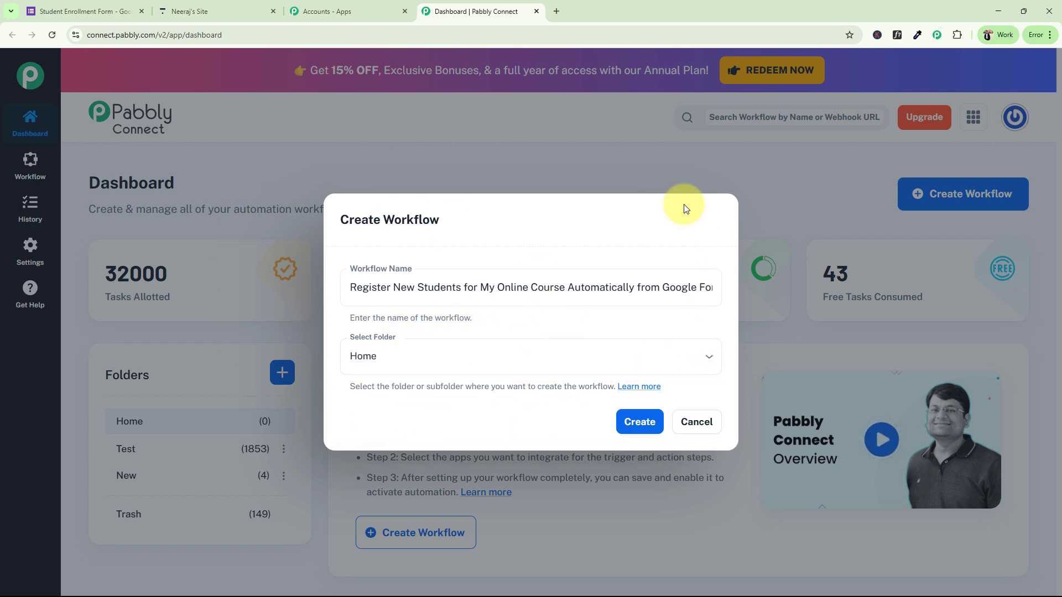
click(640, 421)
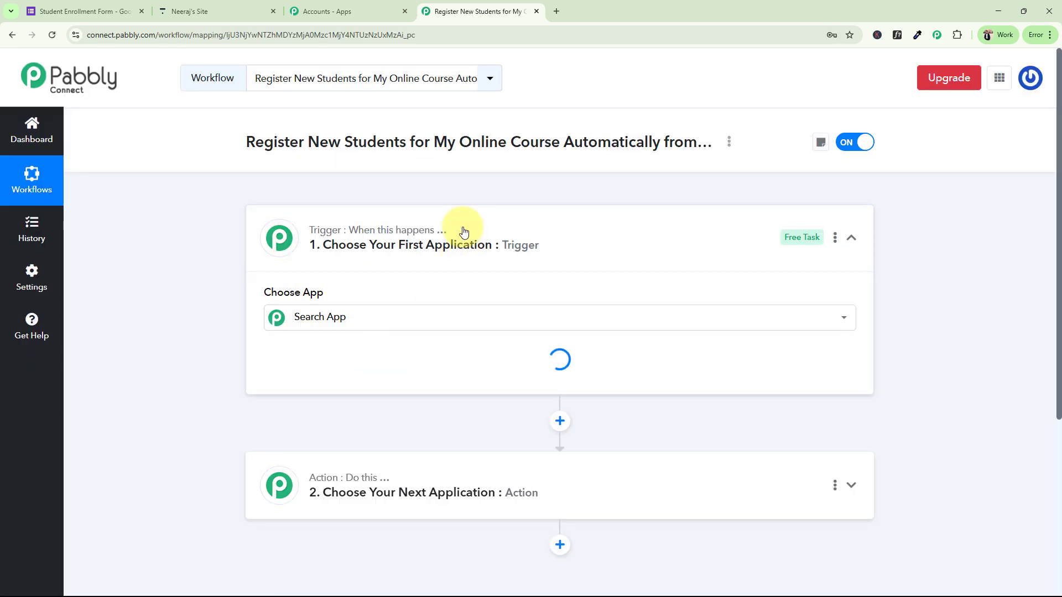
Step: Expand and collapse the empty trigger step, then go back to the Student Enrollment Form
click(464, 231)
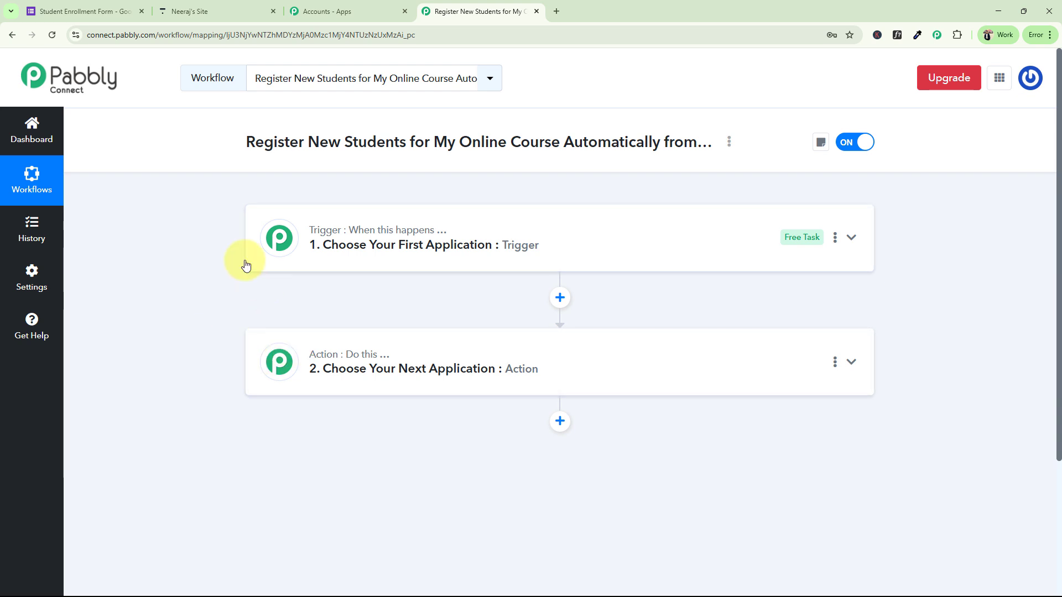
click(330, 228)
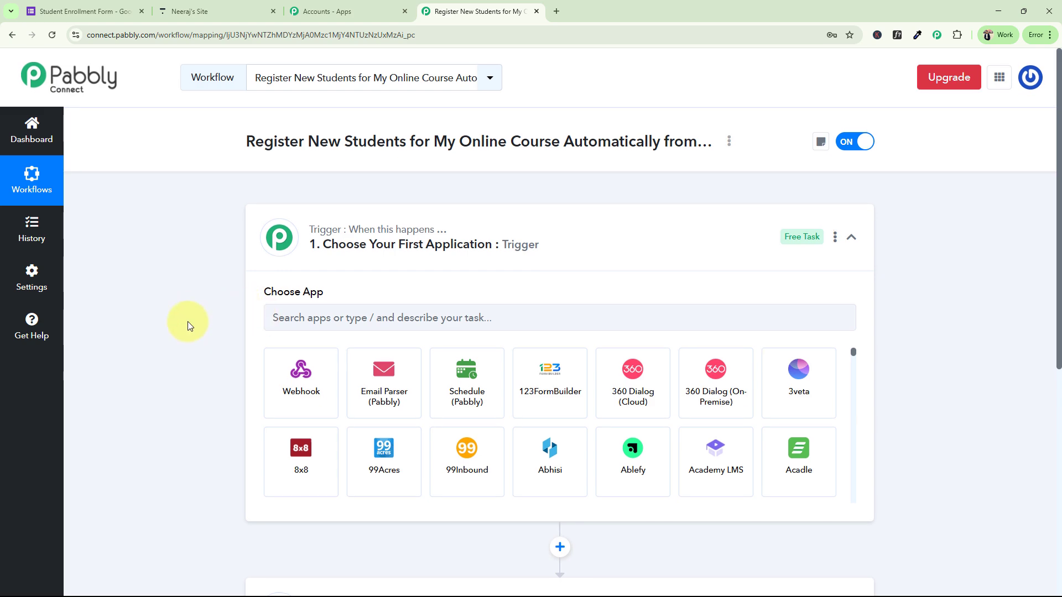
scroll(187, 321, down, 5)
scroll(256, 278, up, 5)
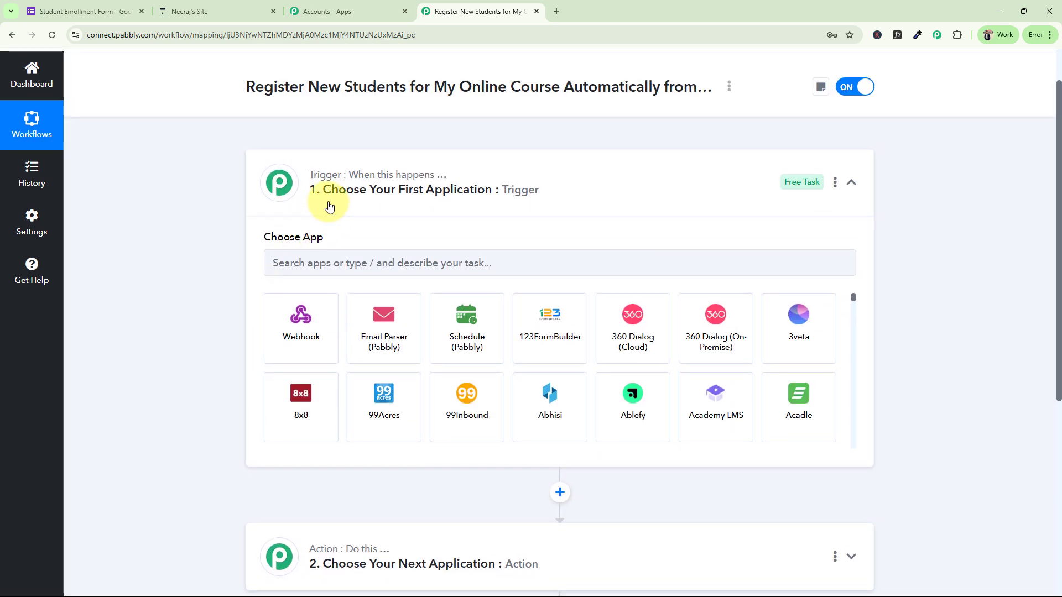
click(329, 205)
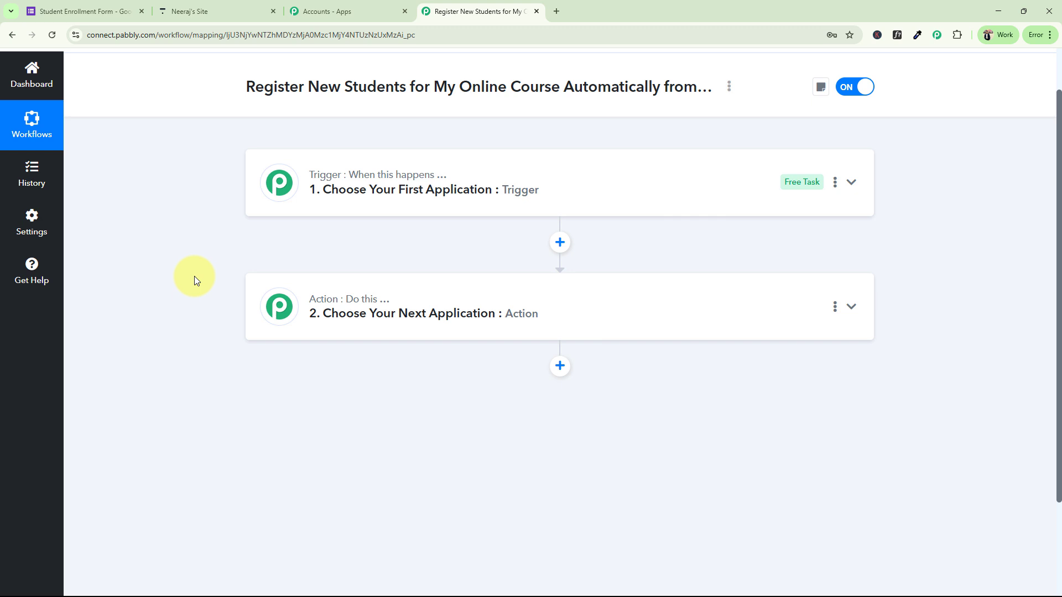
click(88, 11)
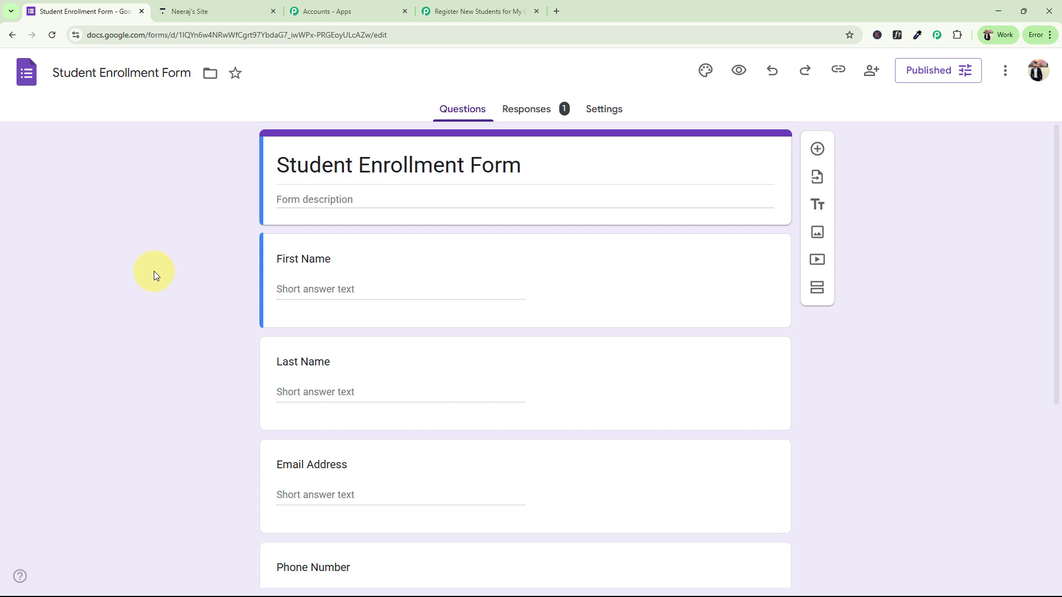
Step: Glance at the Thinkific and form tabs, then show the workflow trigger's app choices
click(230, 10)
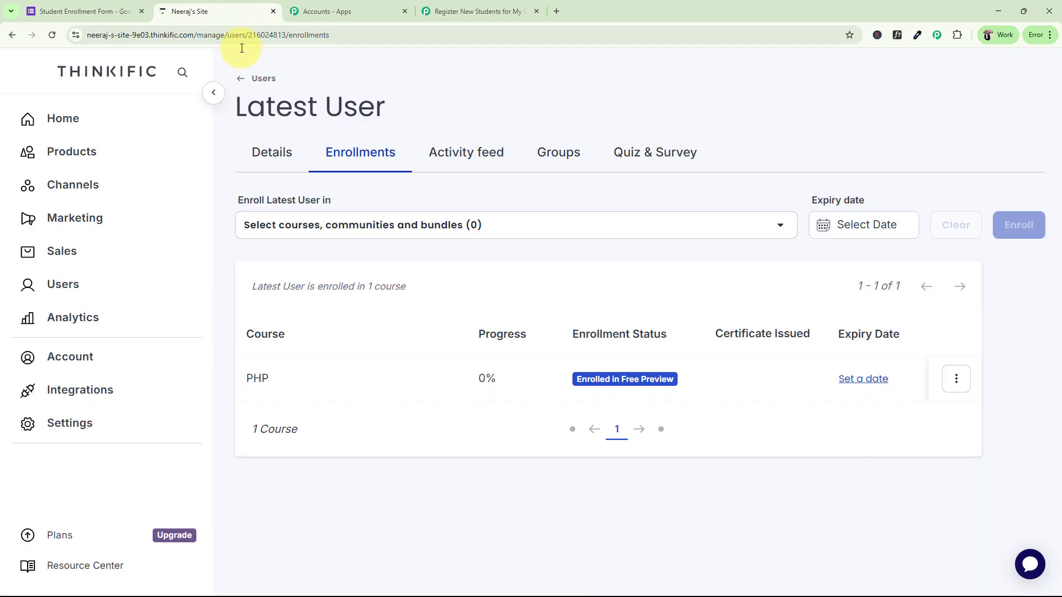
click(83, 11)
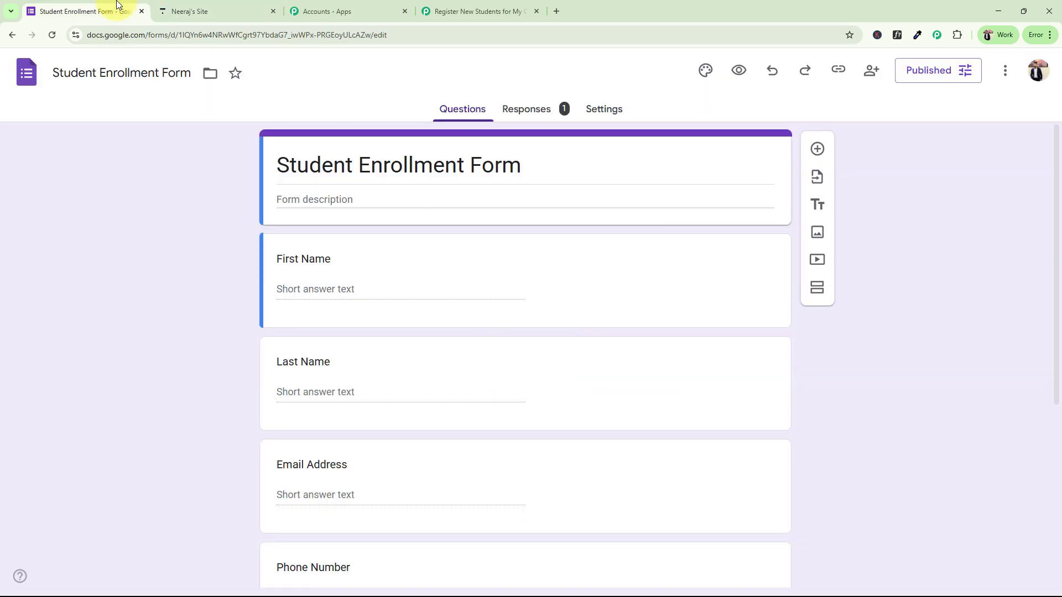
click(422, 11)
click(371, 169)
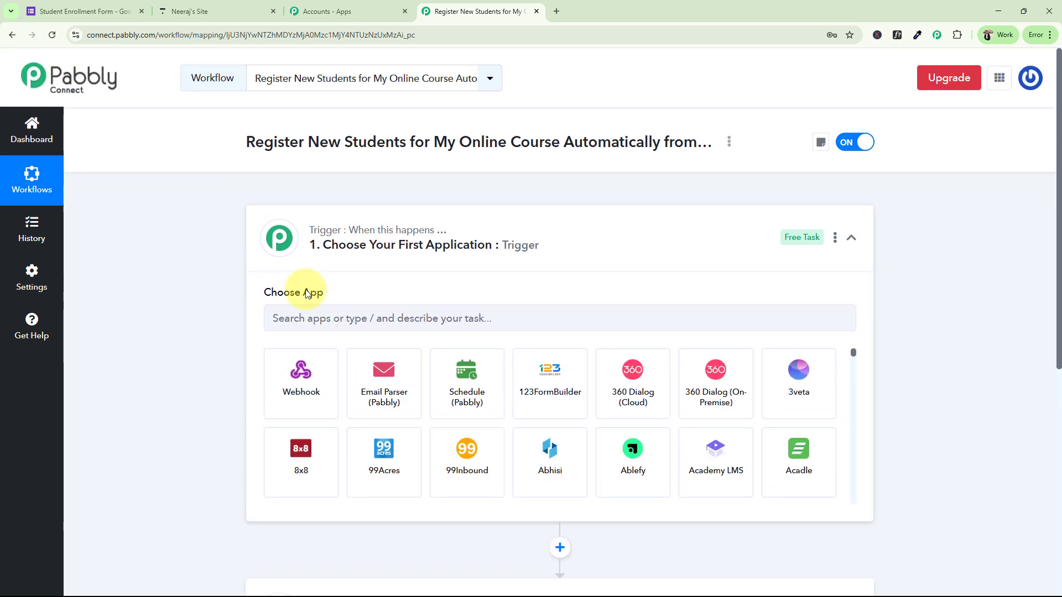
Step: Set the trigger to Google Forms with the New Response Received event
click(303, 310)
text(Goo)
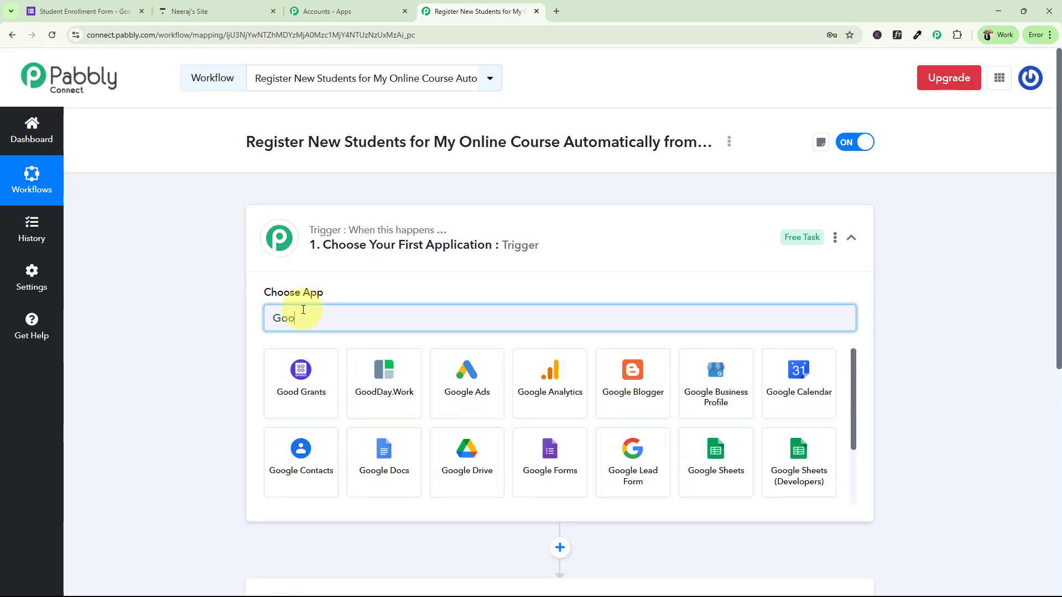
click(547, 458)
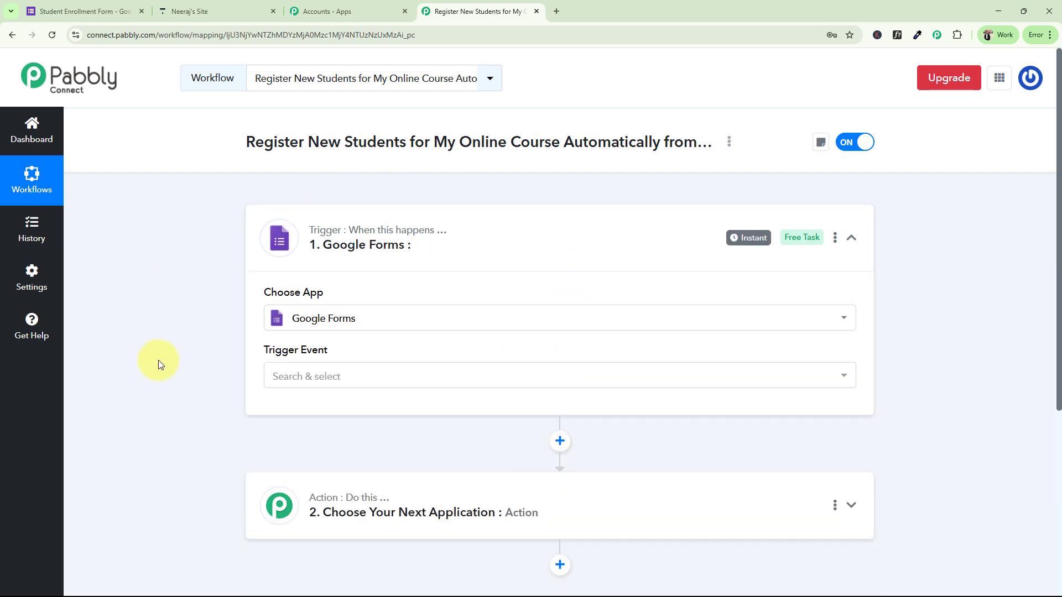
click(310, 381)
click(332, 439)
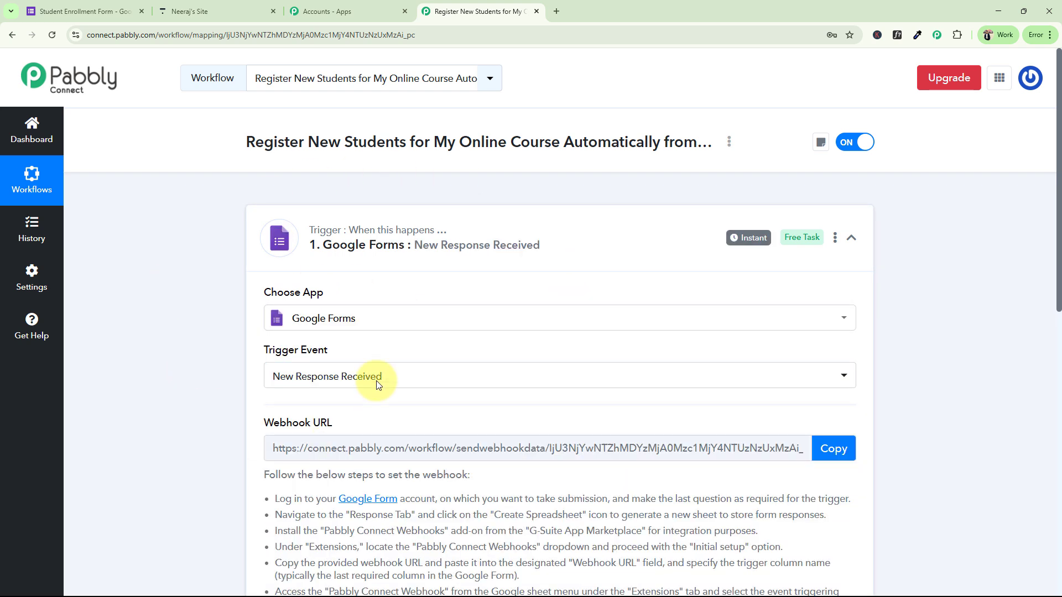
click(462, 245)
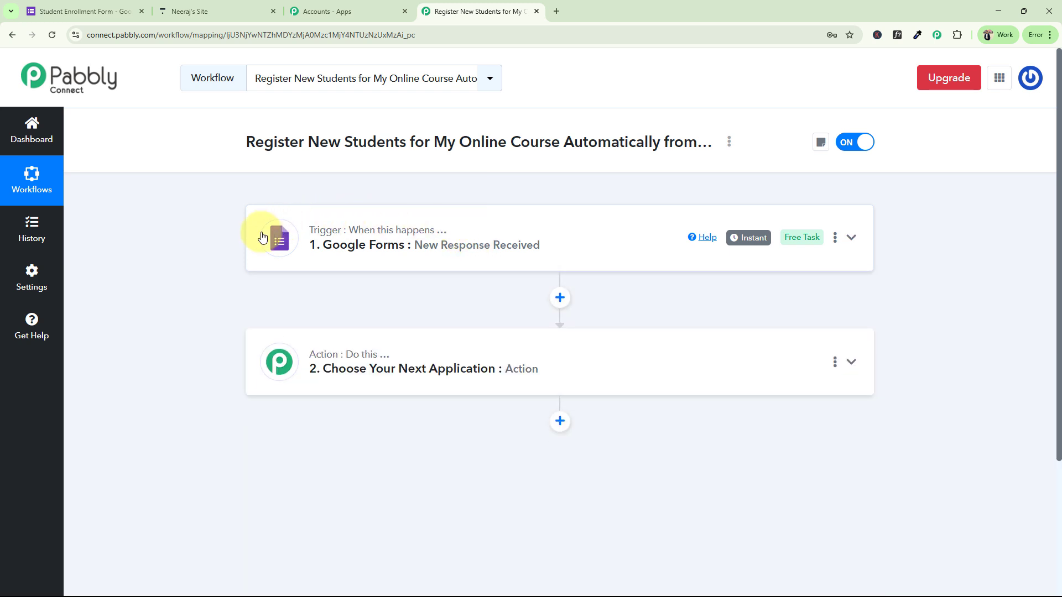
Step: Set the action to Thinkific Create User and add another action step after it
click(426, 371)
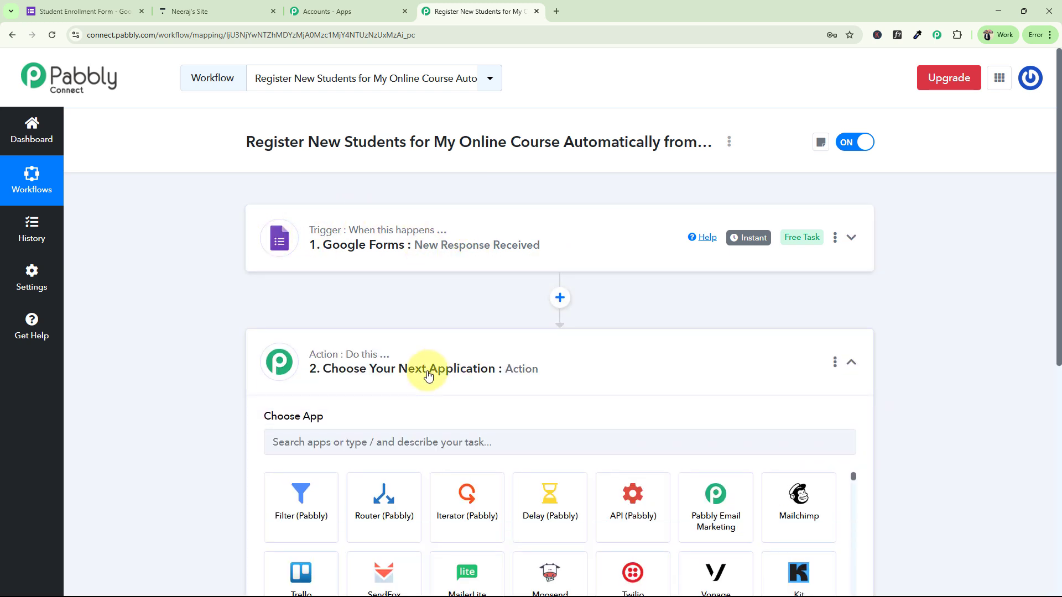
click(343, 285)
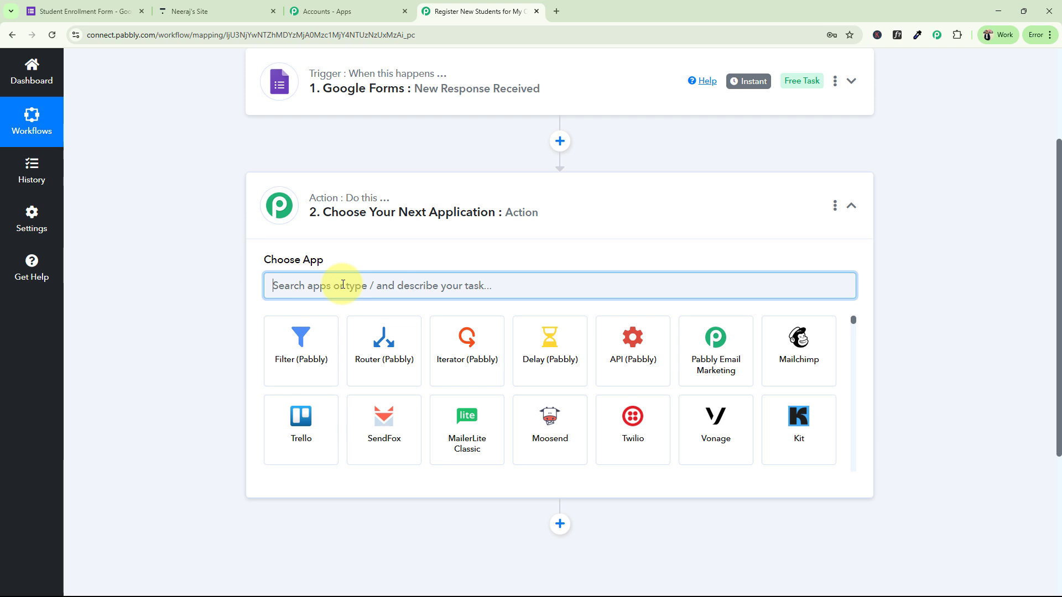
text(Think)
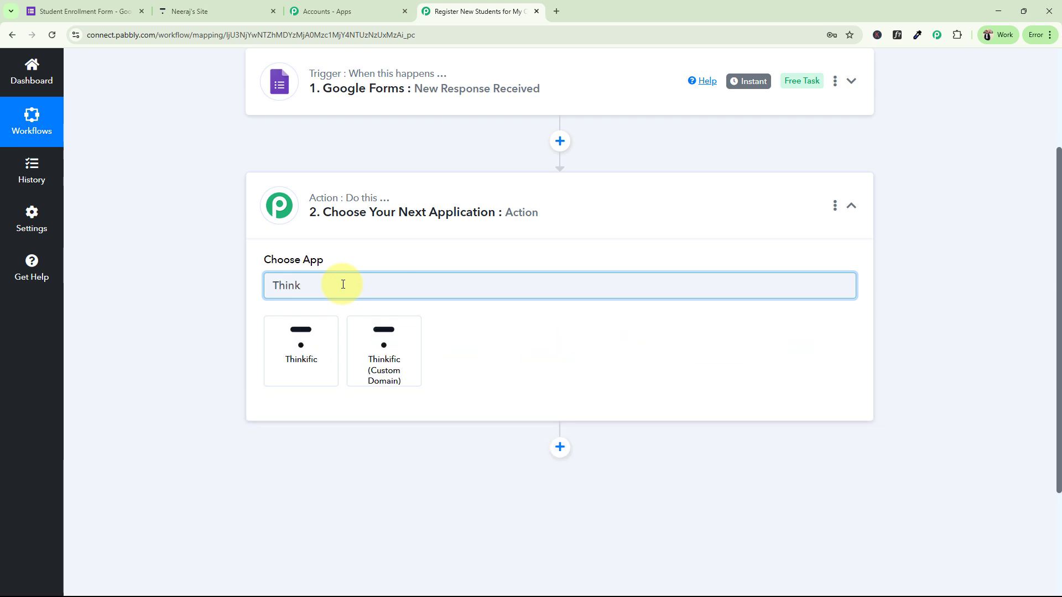
click(300, 350)
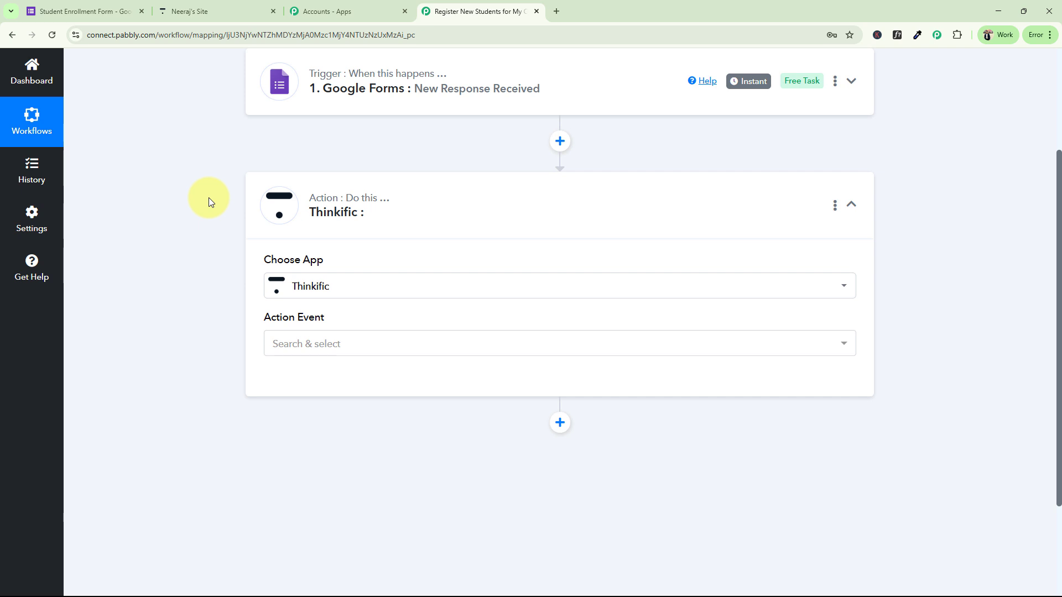
click(297, 344)
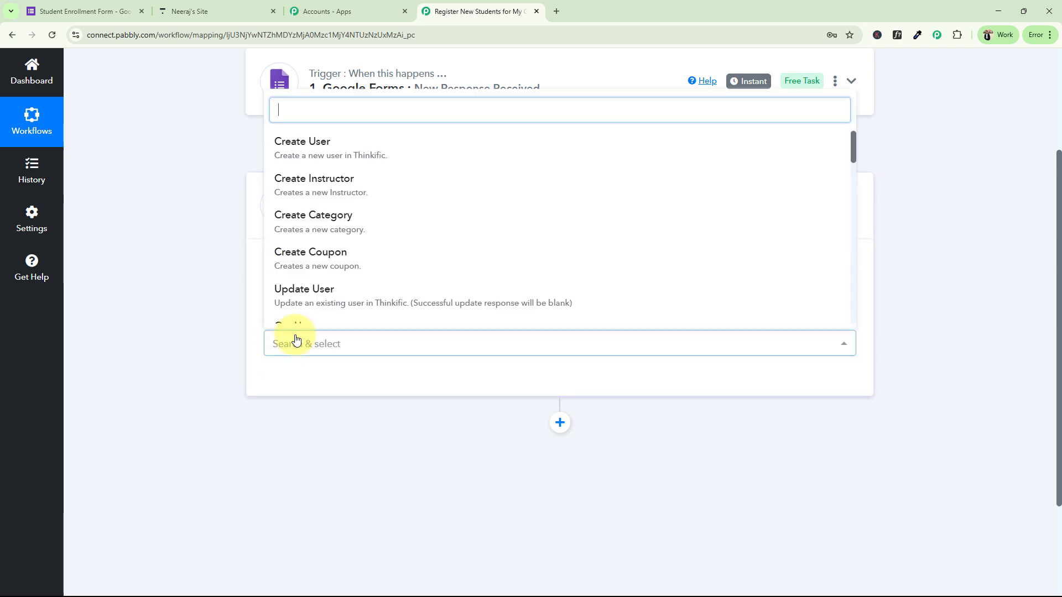
click(342, 142)
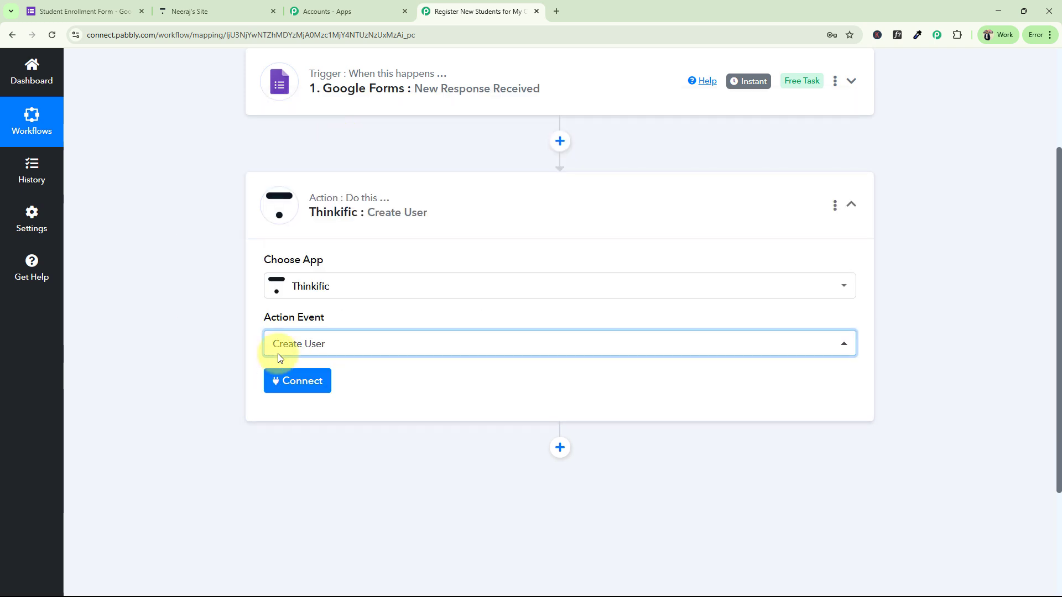
click(397, 218)
click(559, 266)
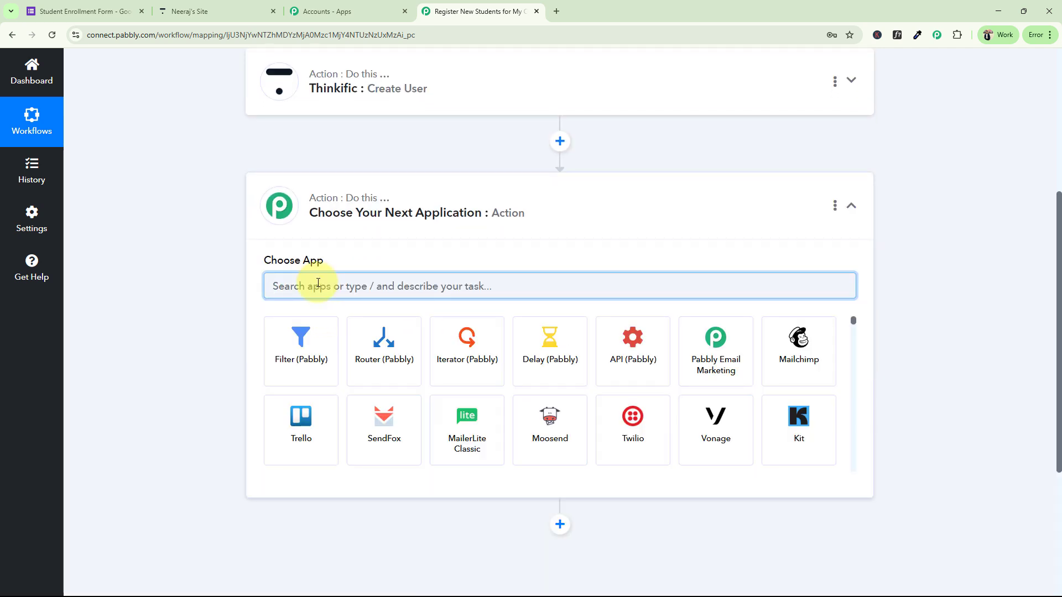
Step: Add Thinkific with the Enroll User action event as the step after Create User
text(thin)
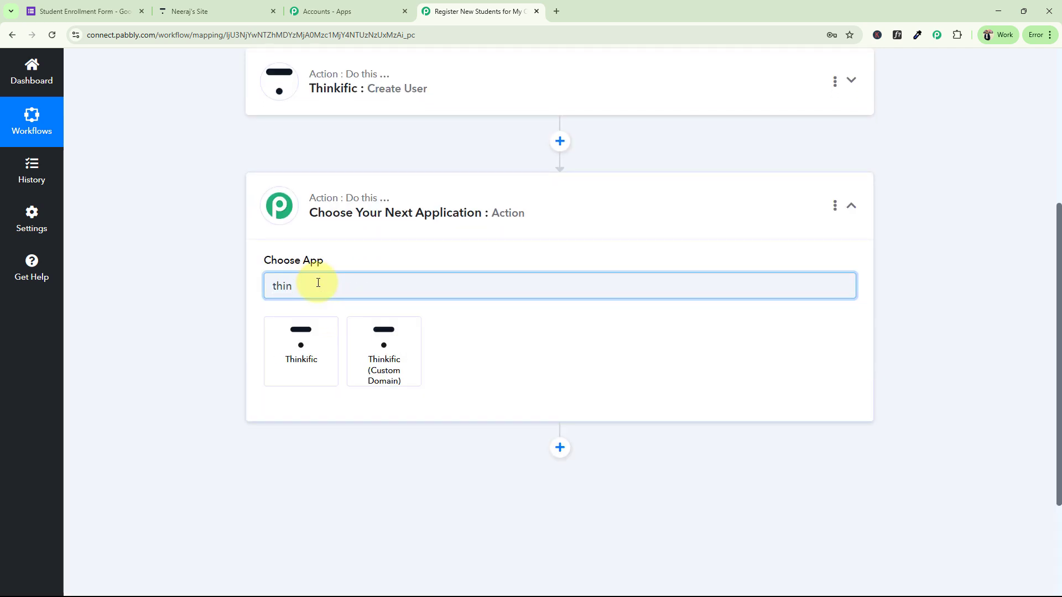
click(297, 344)
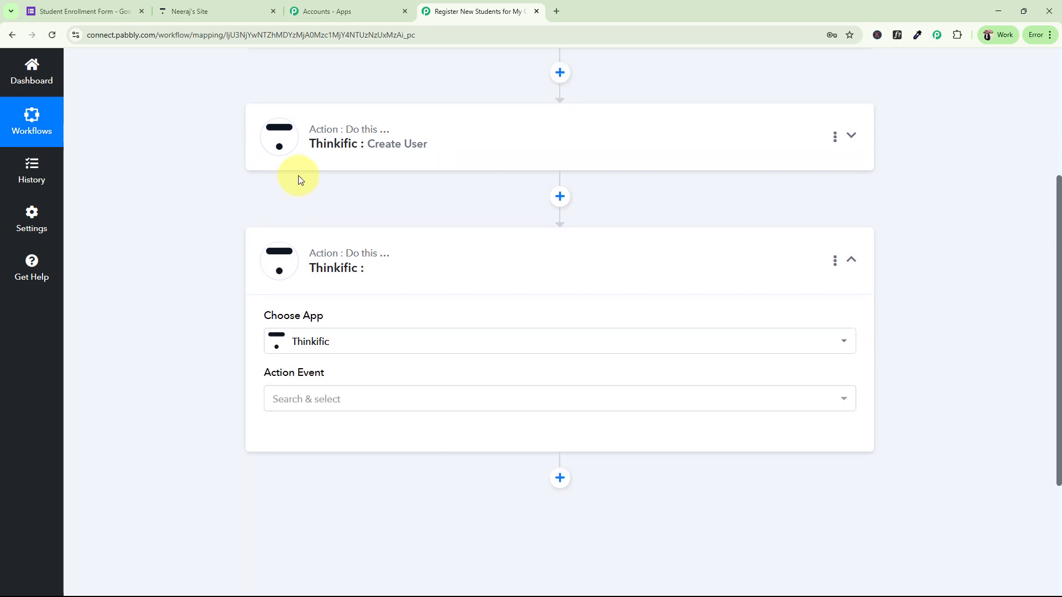
click(291, 398)
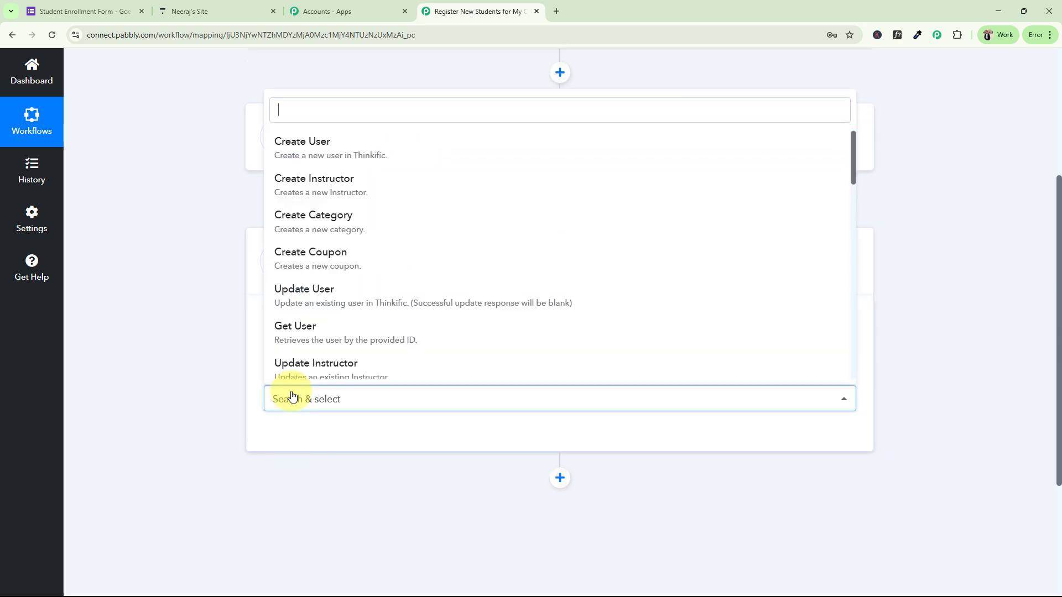
scroll(322, 250, down, 3)
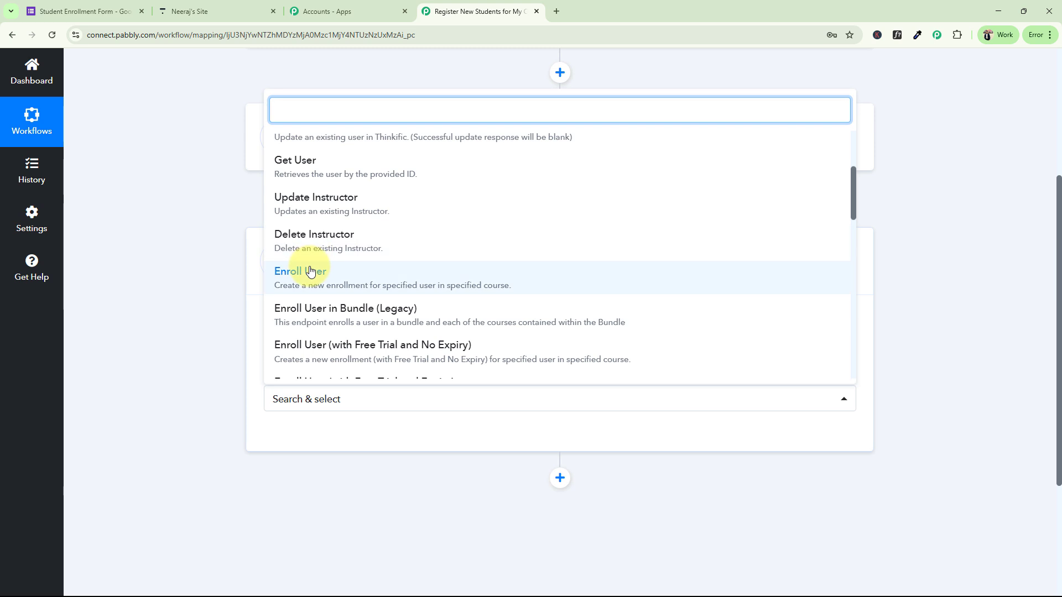
click(310, 271)
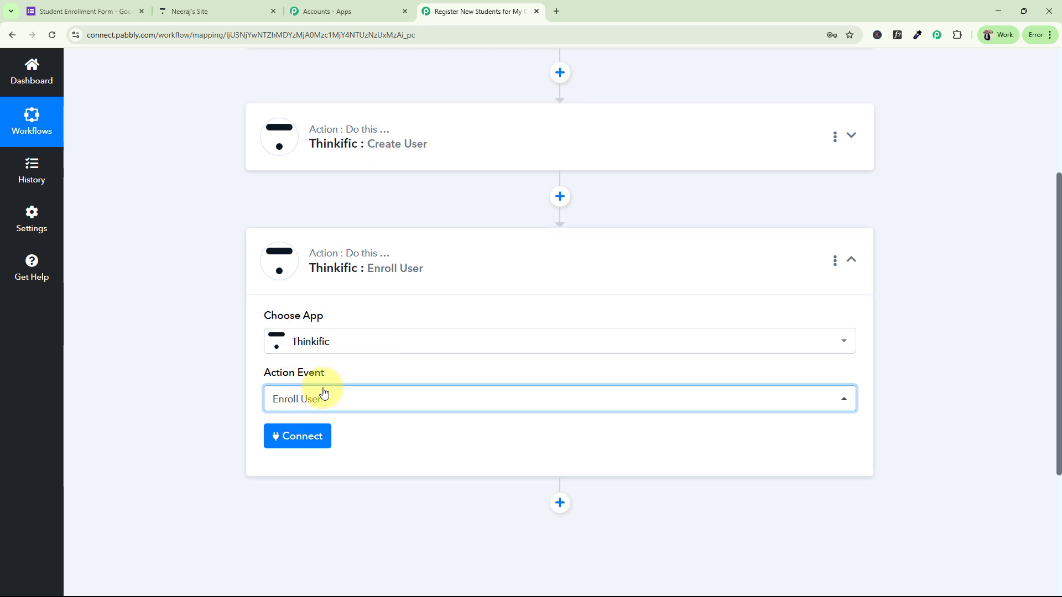
click(443, 258)
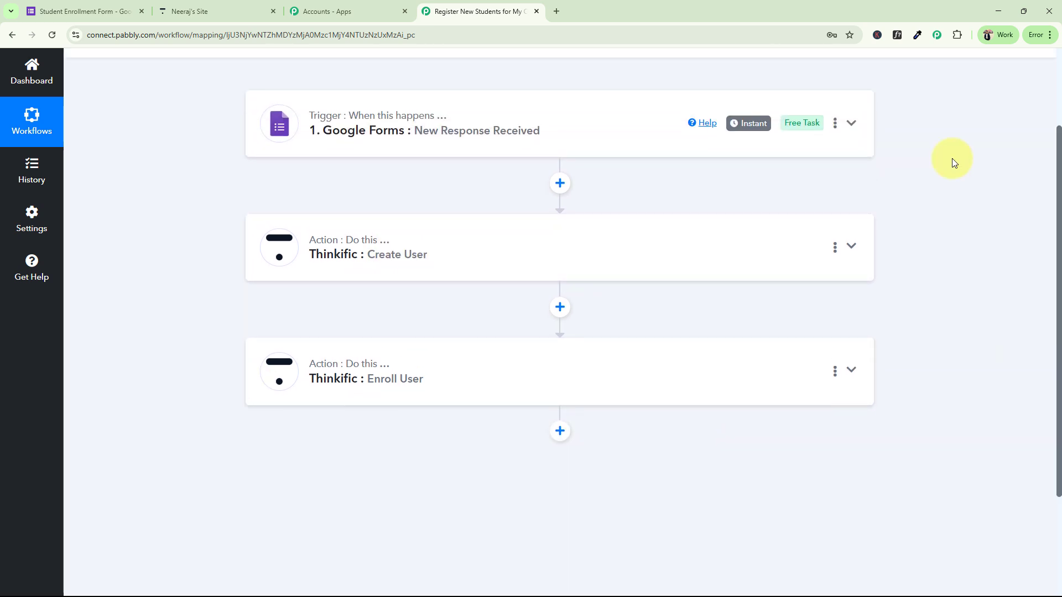
scroll(339, 379, up, 2)
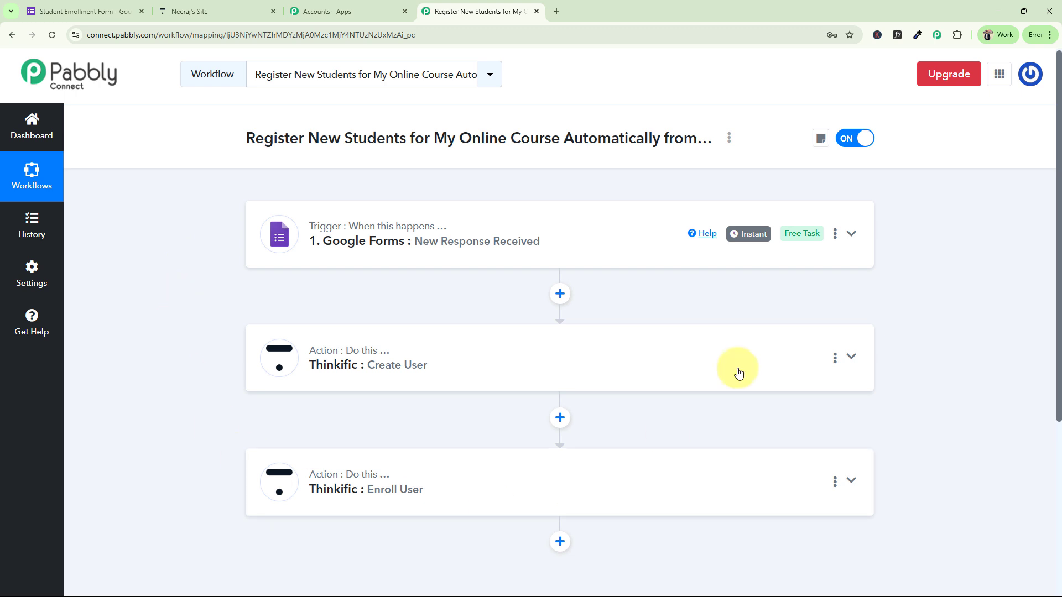
Step: Expand the Google Forms trigger step to show its webhook settings
click(338, 258)
scroll(206, 409, down, 2)
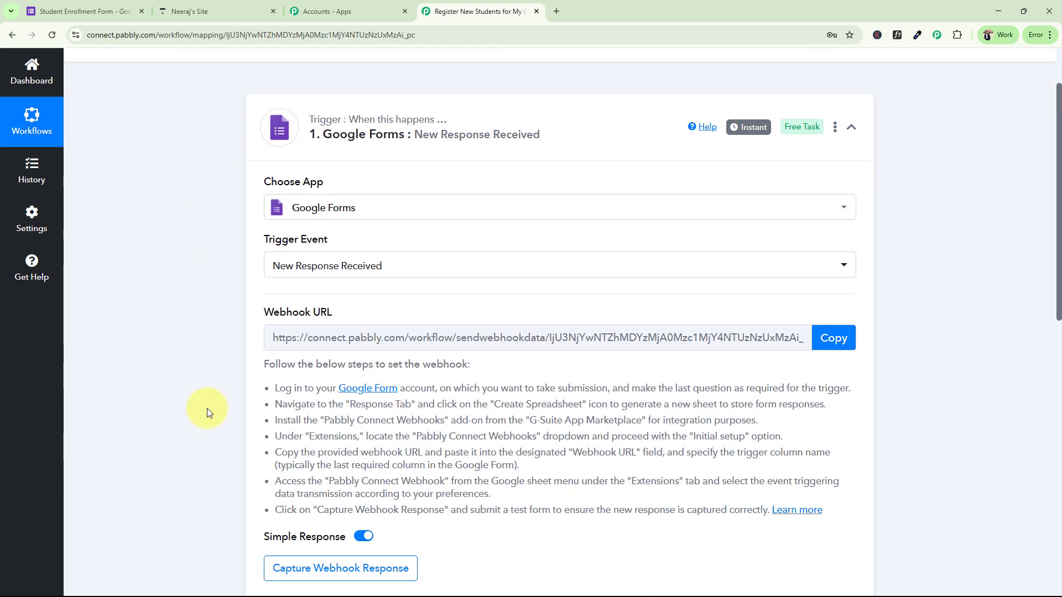
click(83, 11)
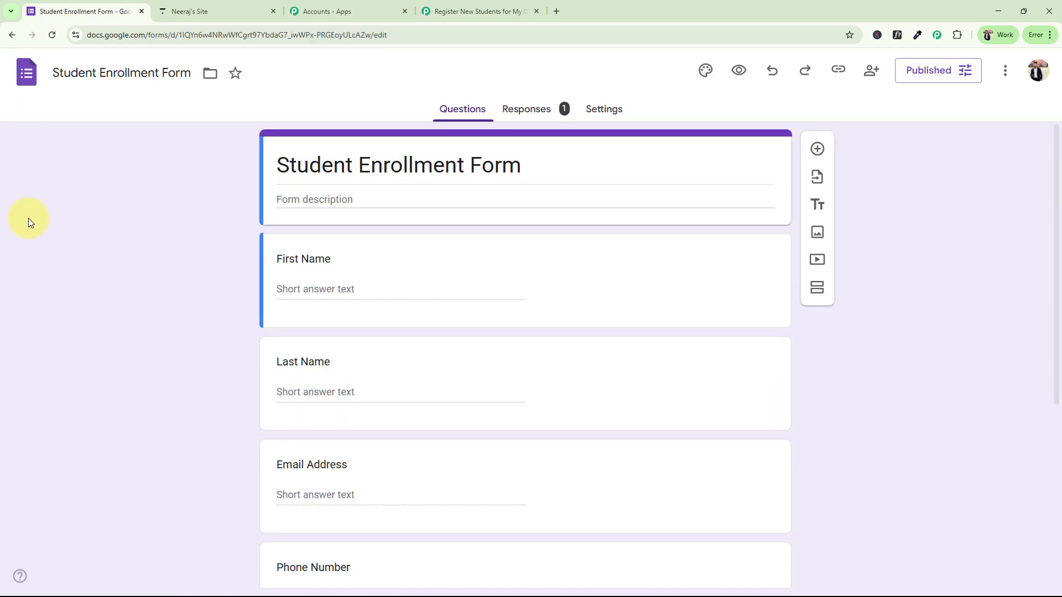
click(443, 11)
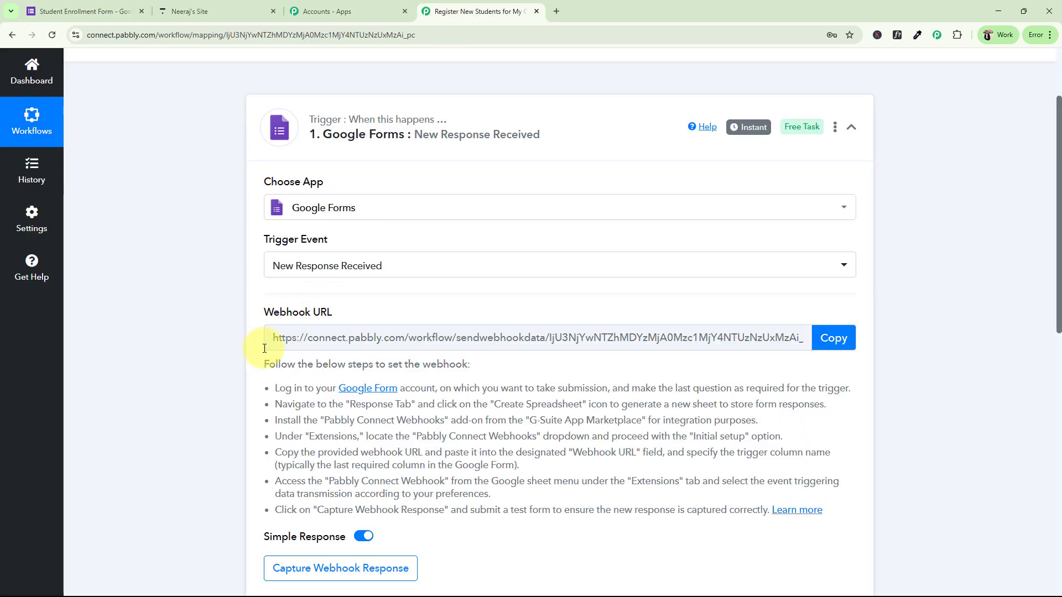
scroll(265, 348, down, 3)
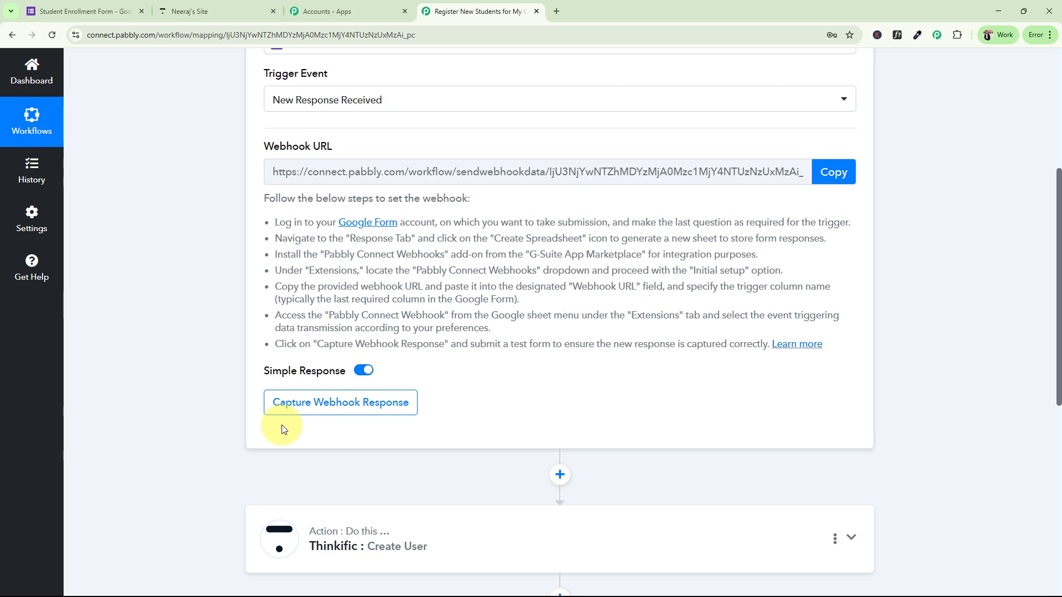
scroll(282, 429, up, 2)
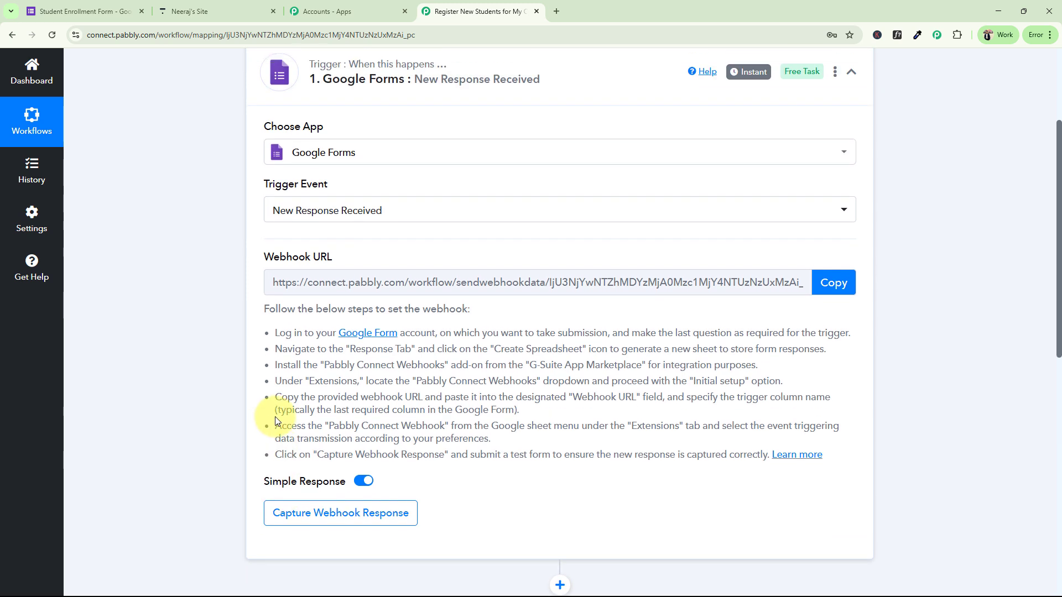
Step: Copy the trigger's Webhook URL so it waits for a response, then bring up the Student Enrollment Form
drag(265, 257, 333, 258)
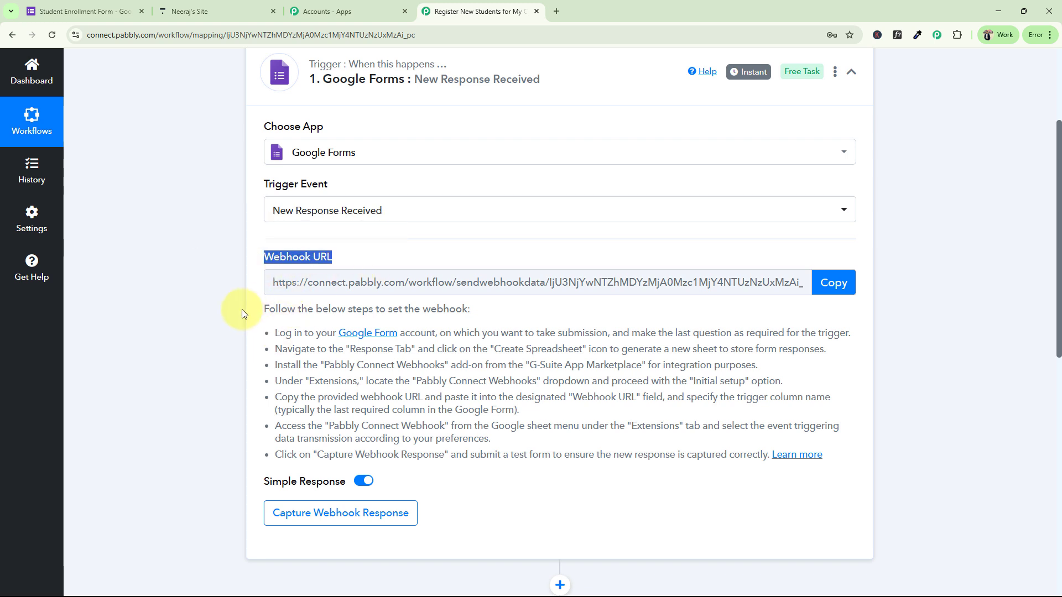
click(241, 314)
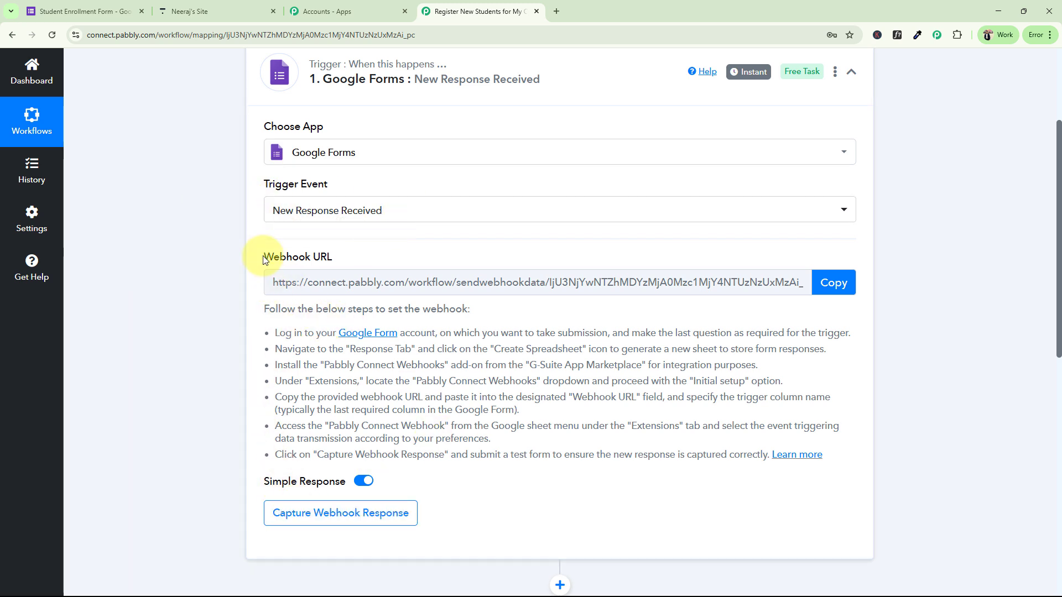
drag(264, 260, 343, 267)
click(342, 267)
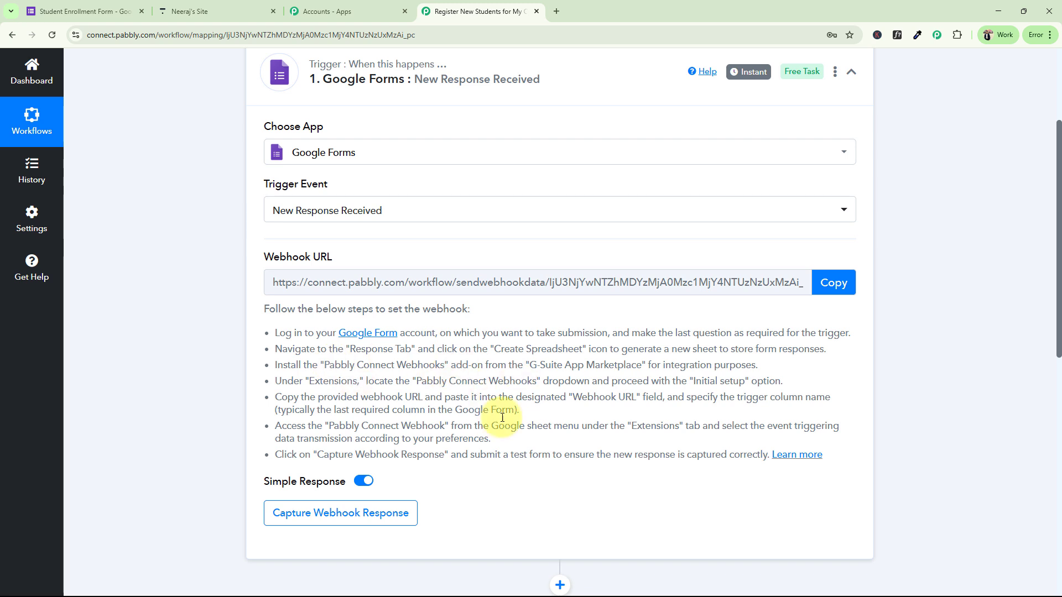
click(825, 290)
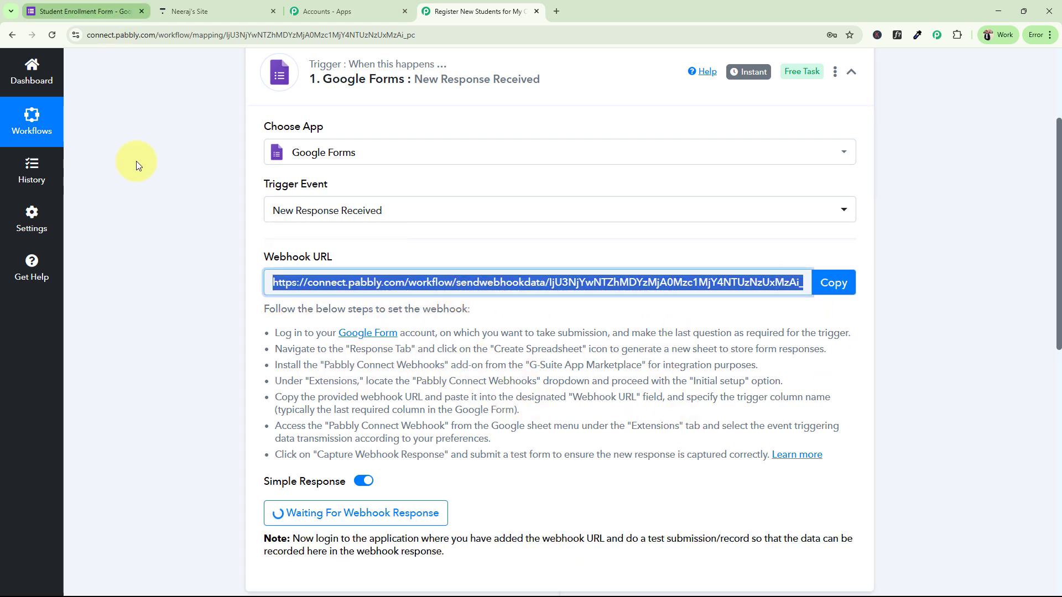
drag(265, 321, 636, 467)
click(635, 487)
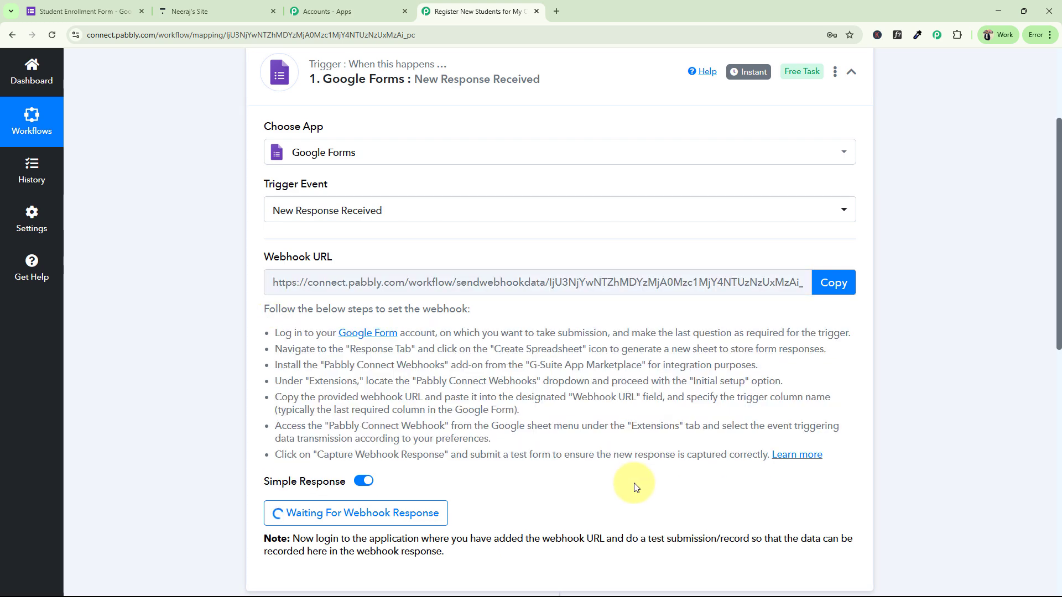
click(125, 11)
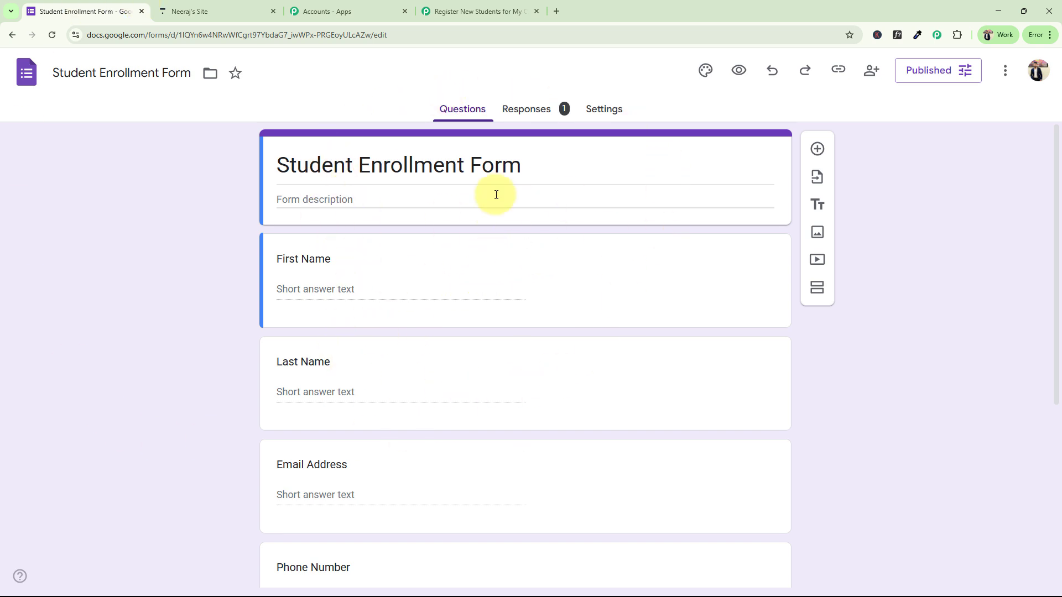
Step: Link the form's responses to a new spreadsheet and open that spreadsheet's tab
click(515, 116)
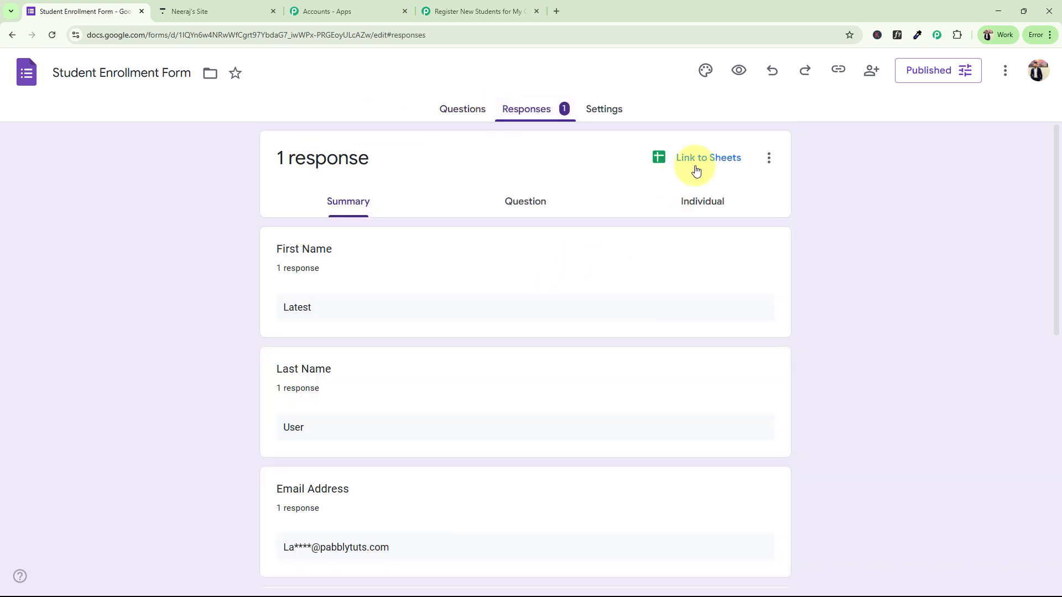
click(700, 158)
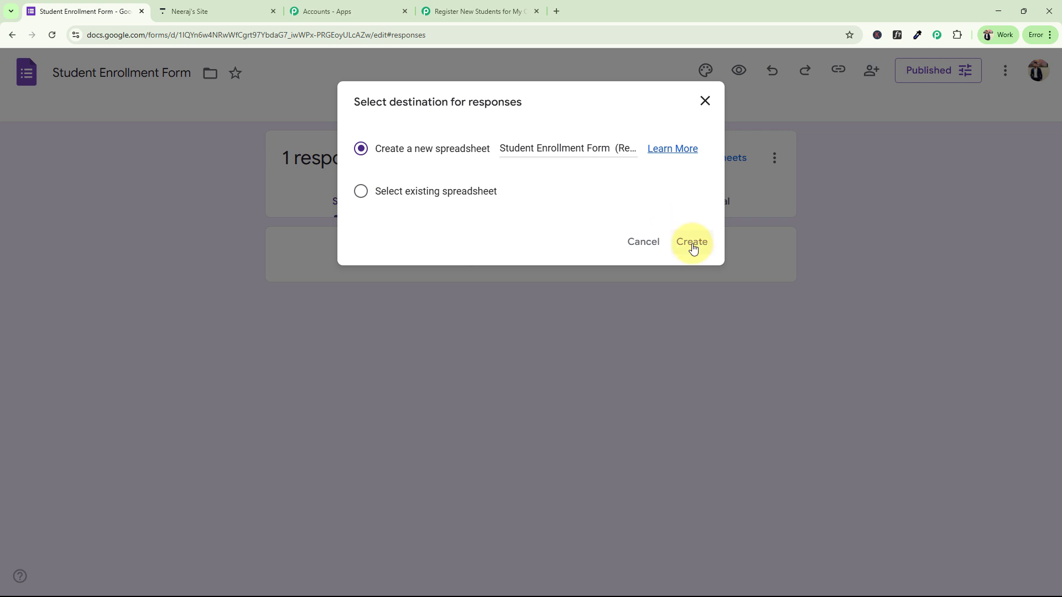
click(690, 243)
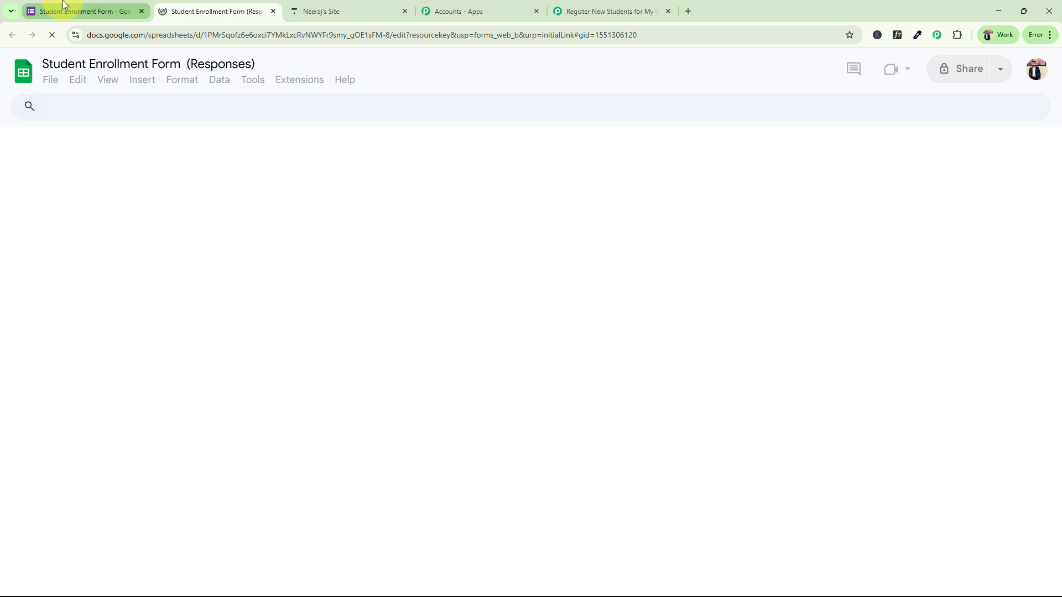
click(65, 10)
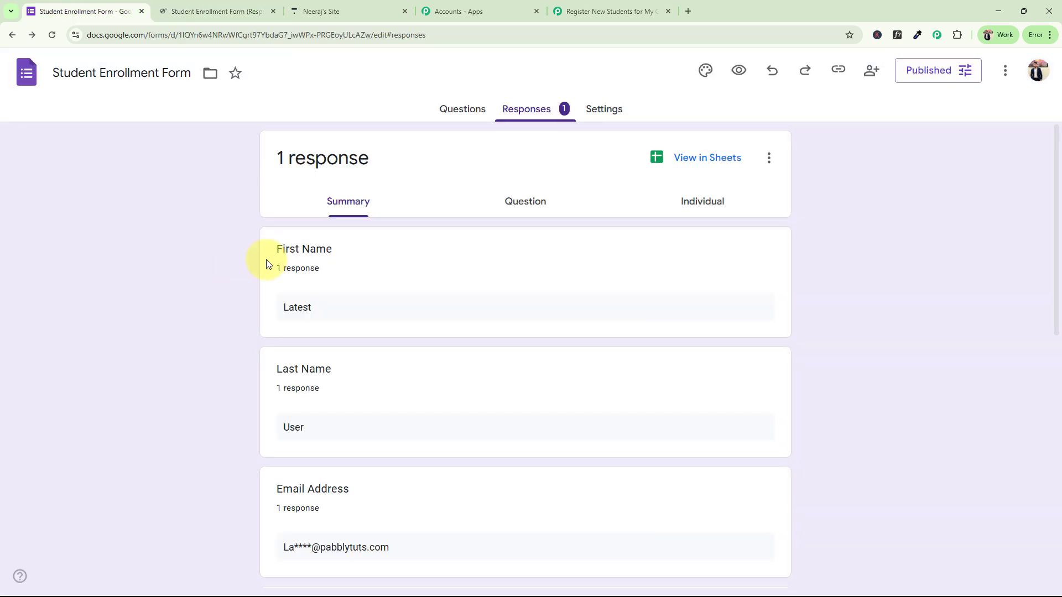
click(451, 110)
scroll(311, 417, down, 5)
scroll(312, 421, up, 5)
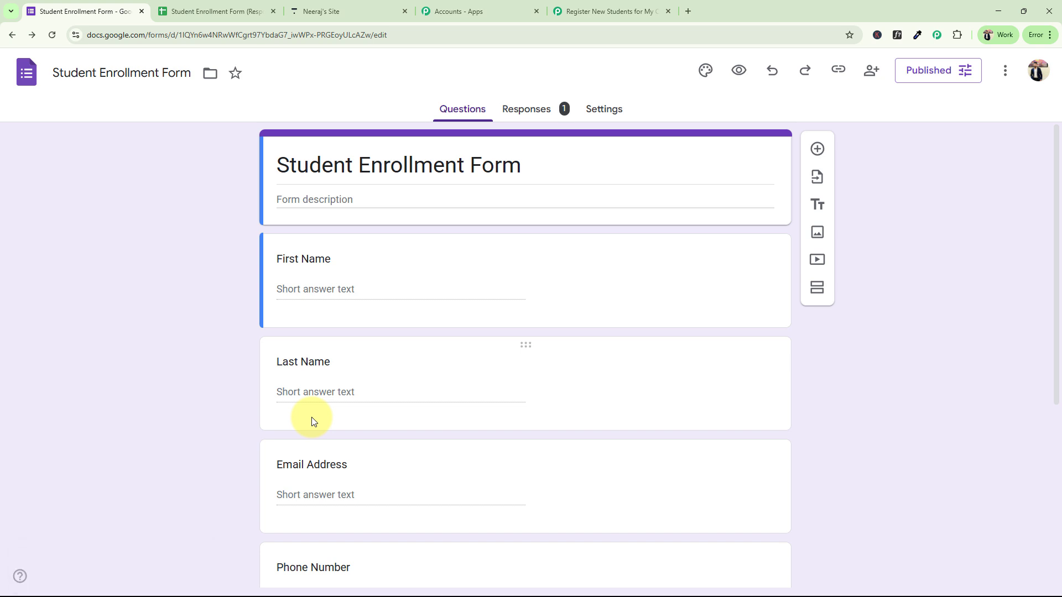
click(248, 10)
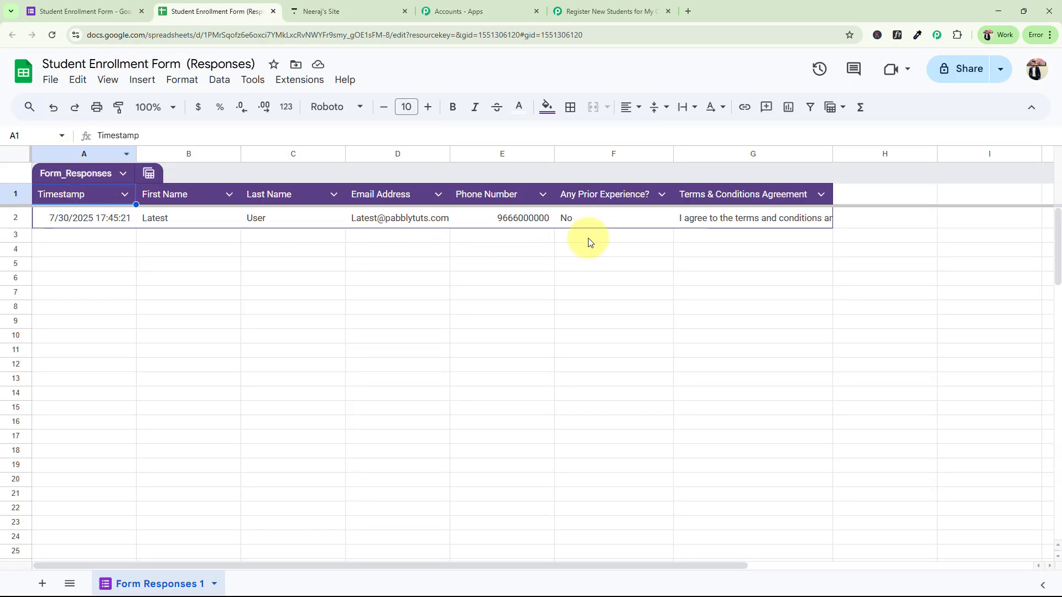
Step: Widen column G (Terms & Conditions Agreement) and column D (Email Address), then return to the form
drag(833, 155, 994, 154)
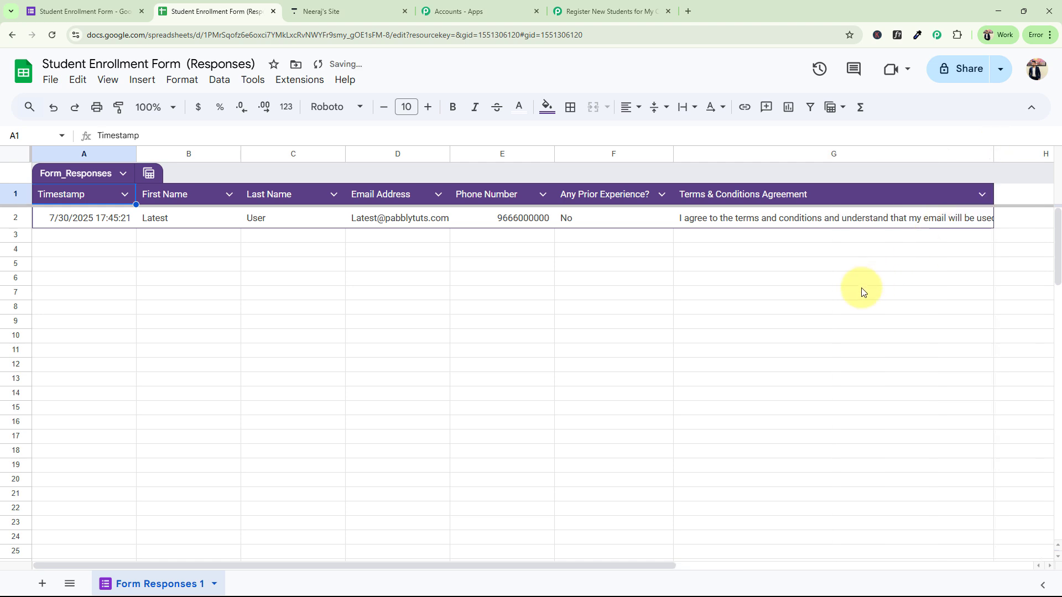
click(778, 267)
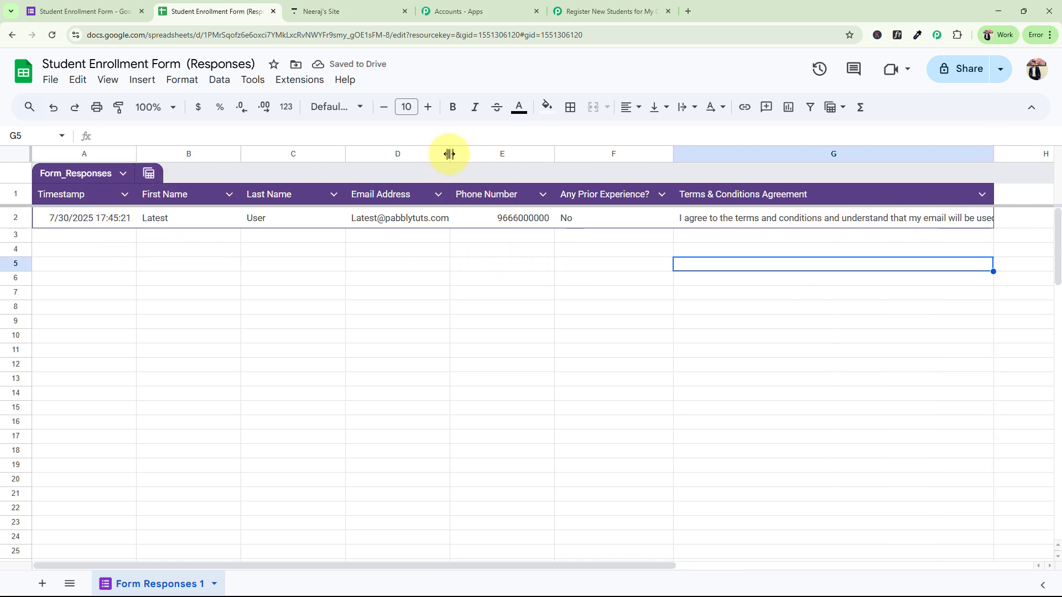
drag(450, 155, 481, 155)
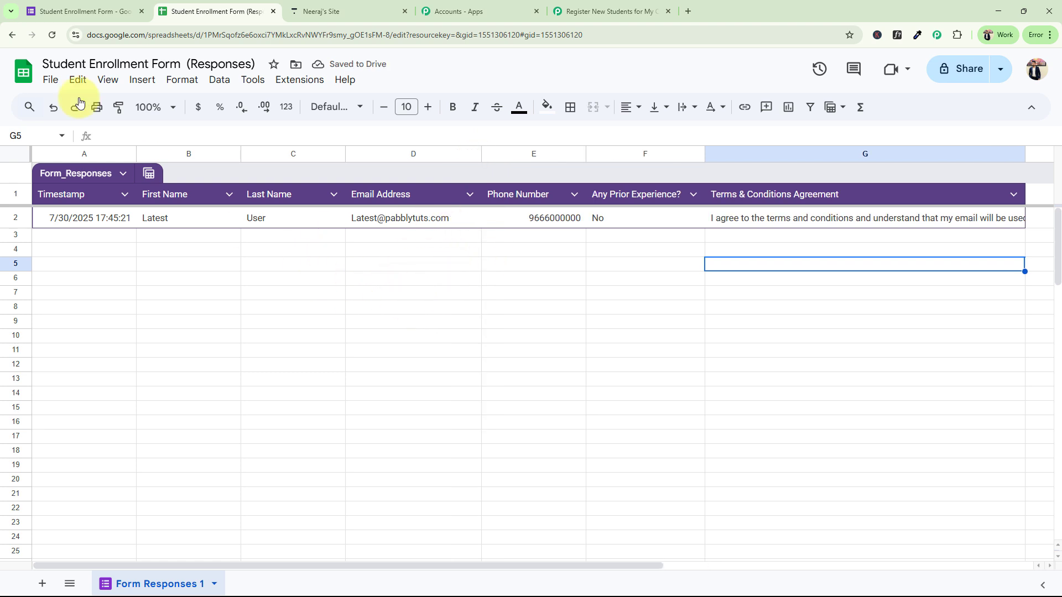
click(77, 11)
Step: Copy the form's responder link and load the live form in a new tab
click(925, 83)
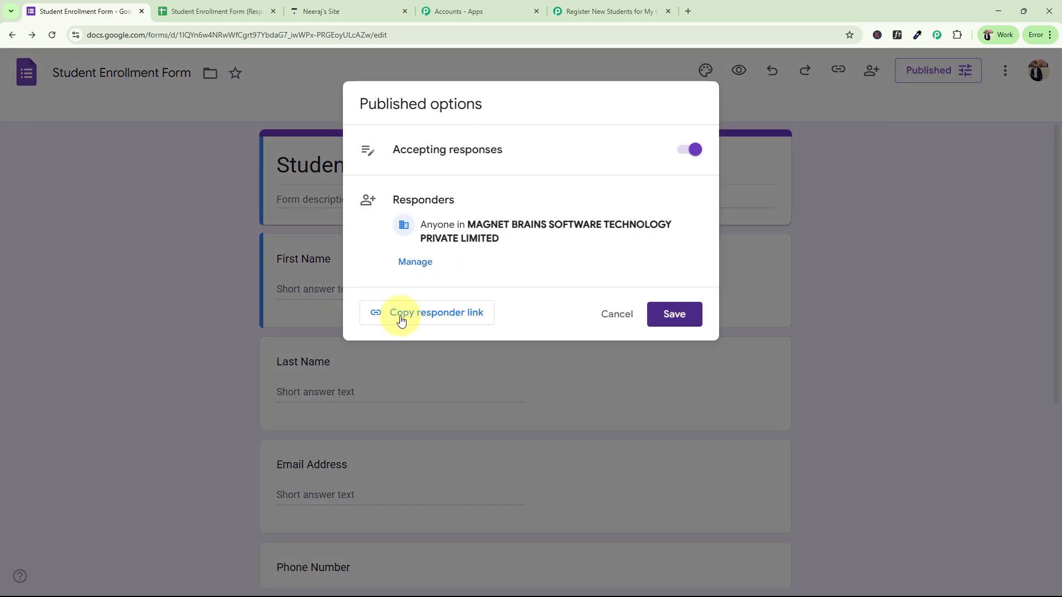
click(400, 314)
click(558, 409)
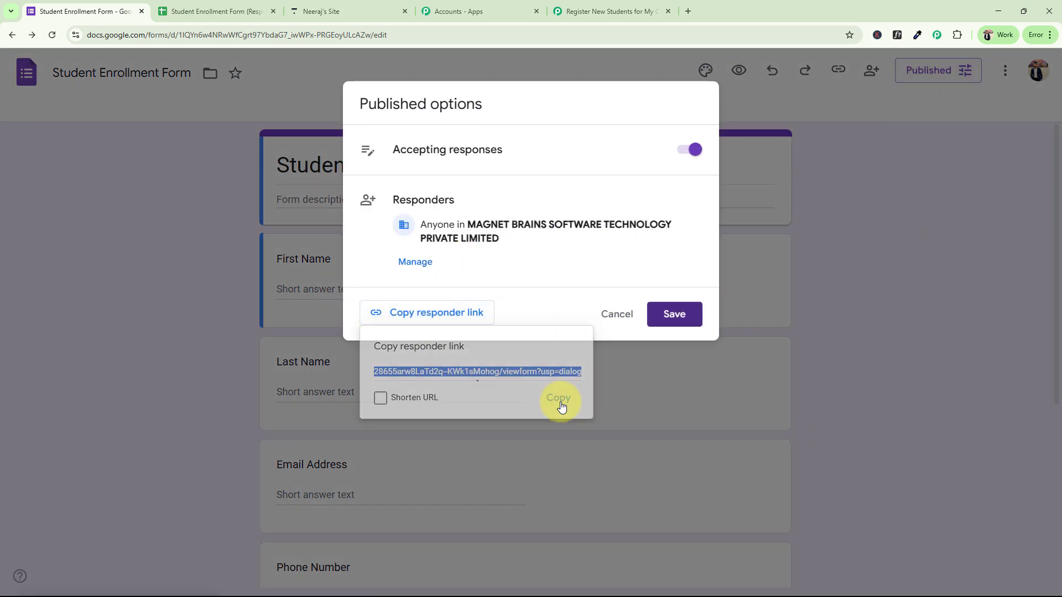
click(616, 247)
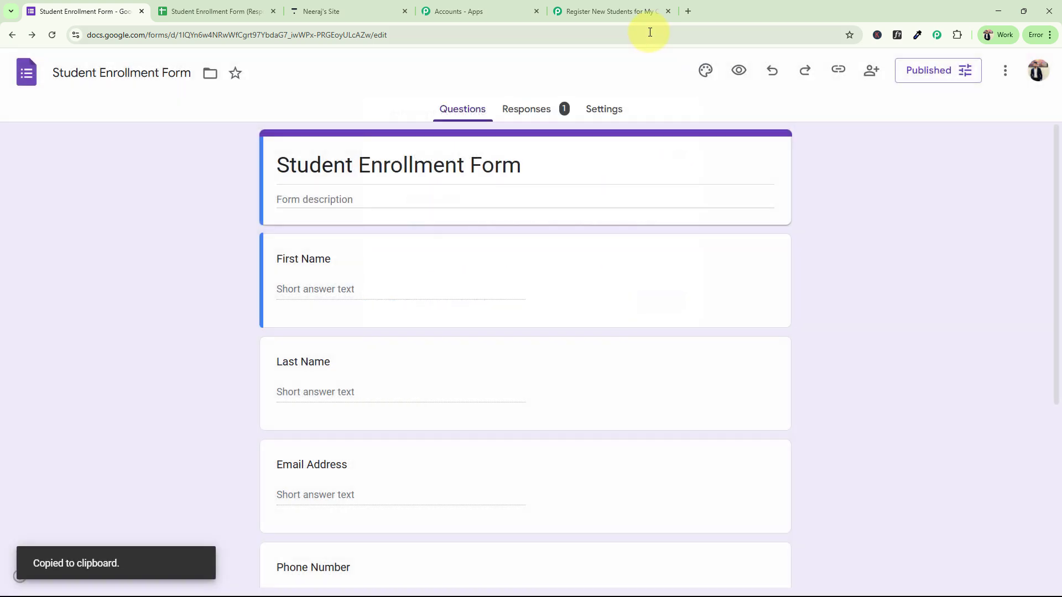
click(683, 15)
key(ctrl+v)
key(Return)
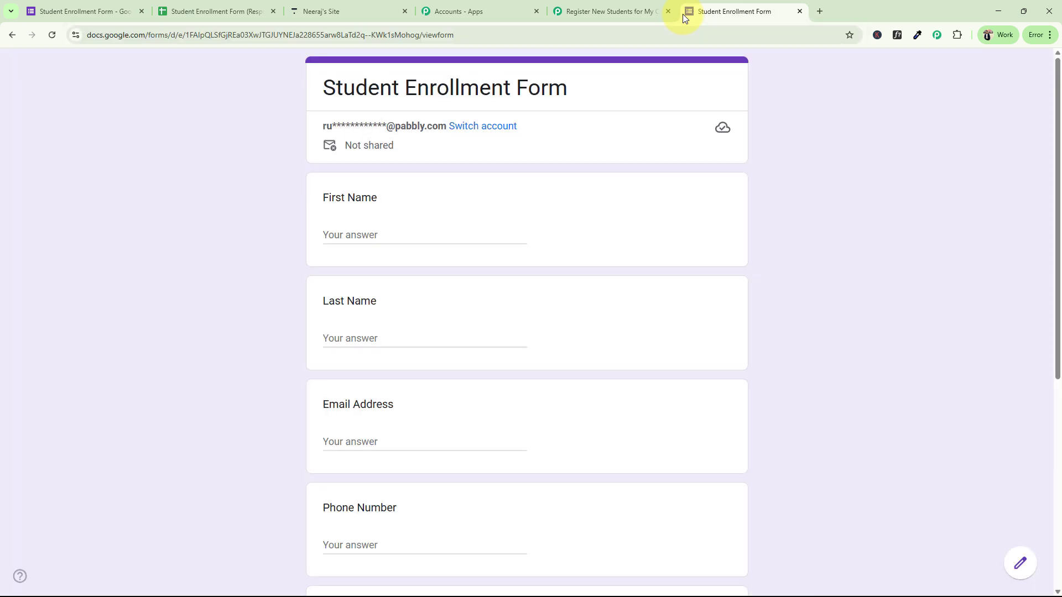
drag(796, 7, 308, 8)
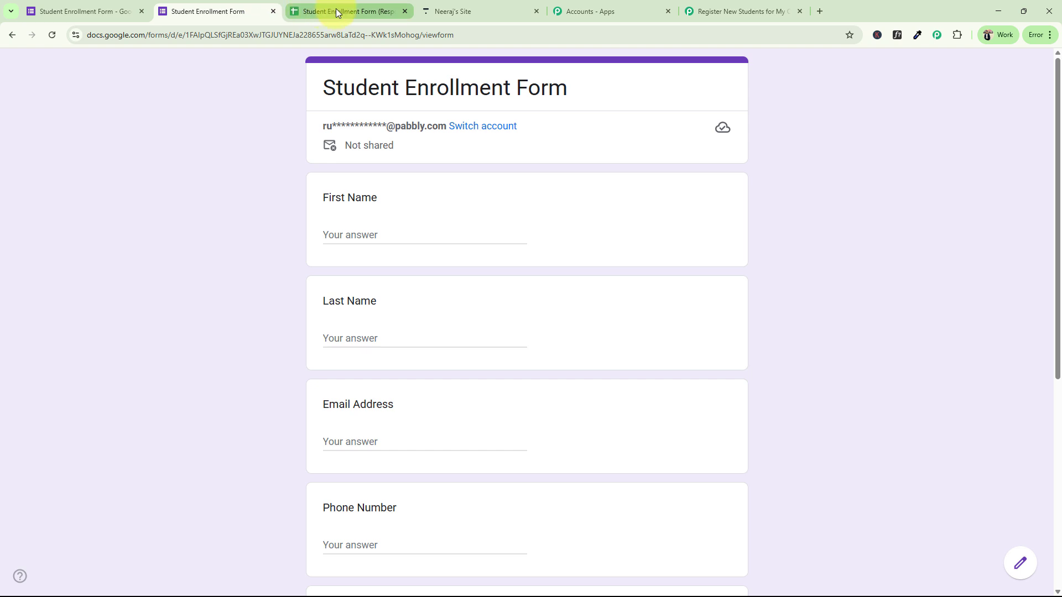
Step: Fill in the test student's first name, last name, email address and phone number
click(353, 237)
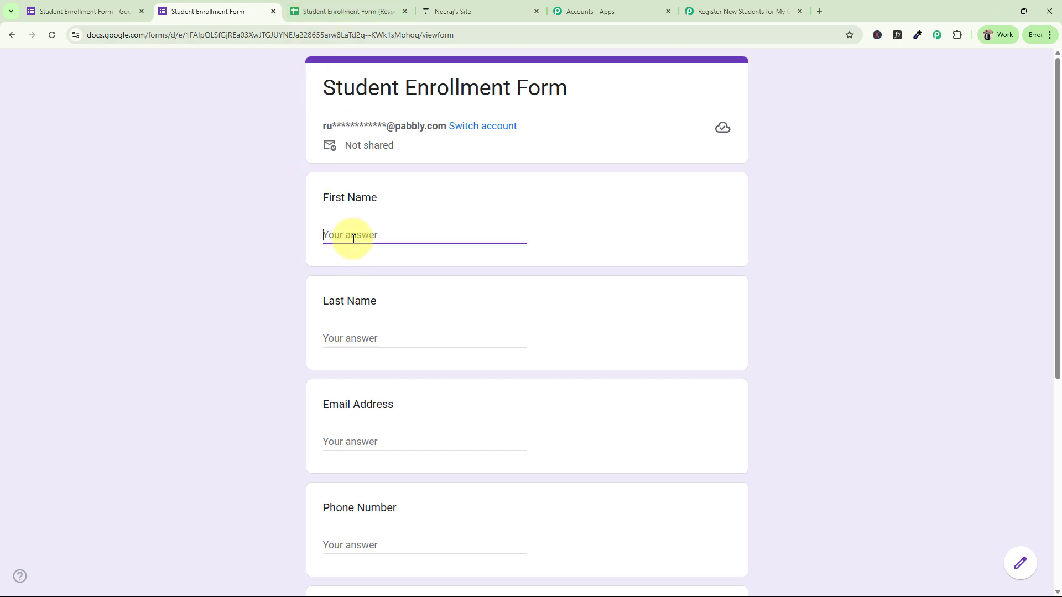
text(Admin)
key(Tab)
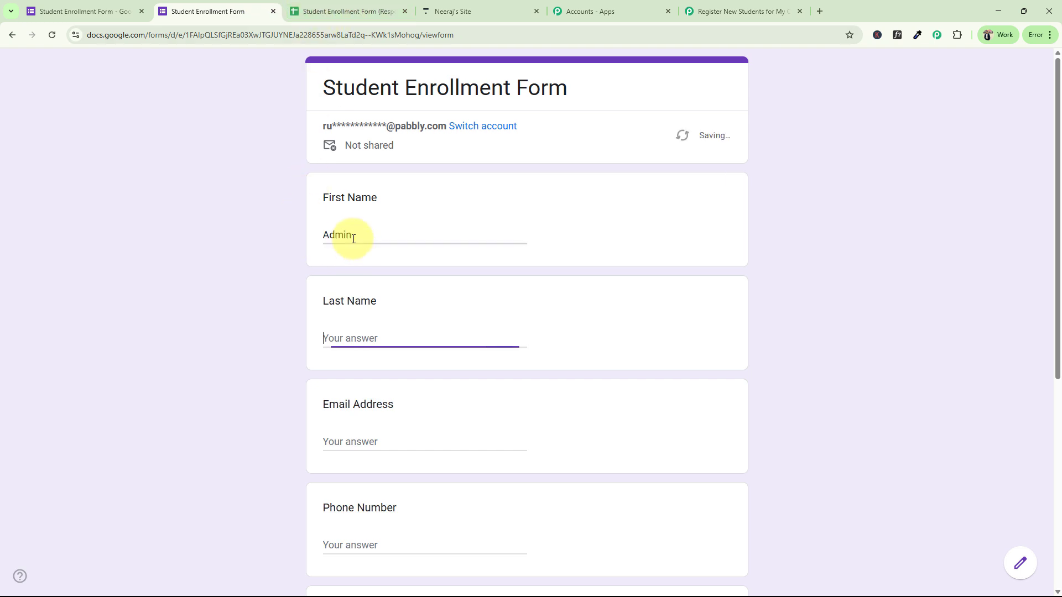
text(Test)
scroll(266, 403, down, 3)
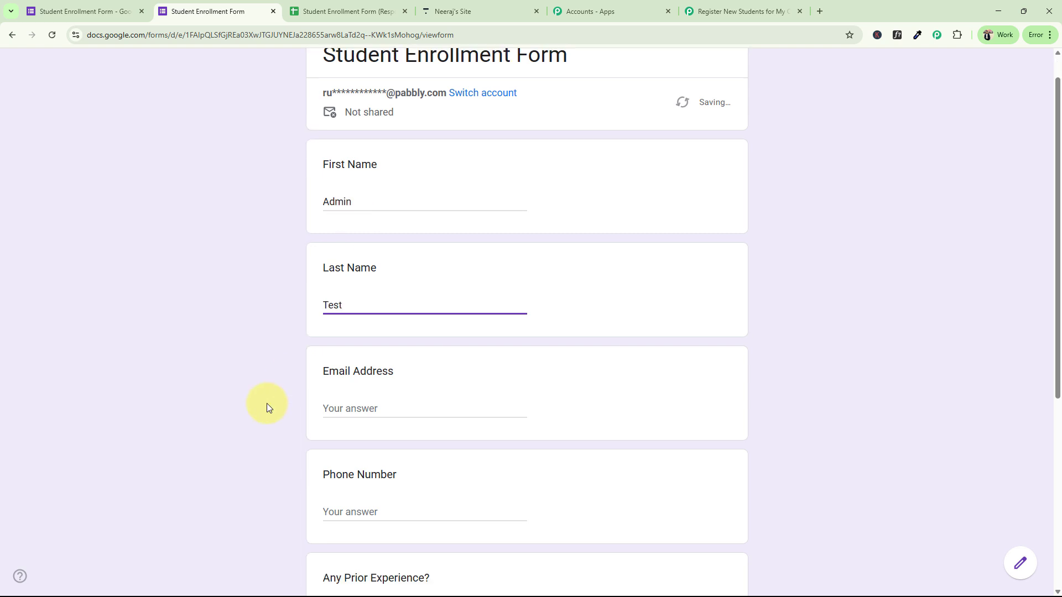
click(344, 276)
text(ad)
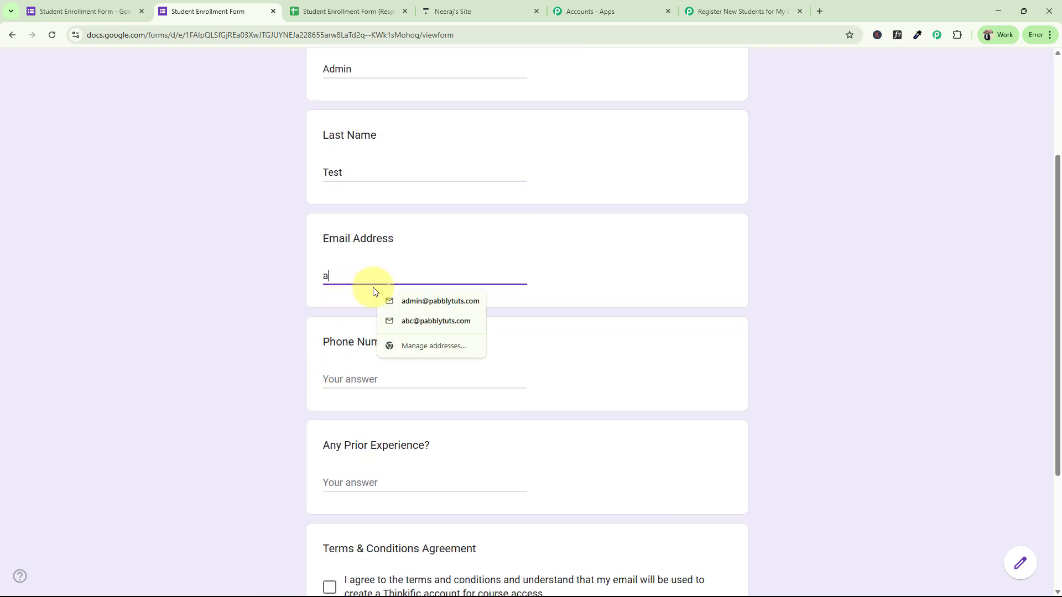
click(414, 306)
click(334, 380)
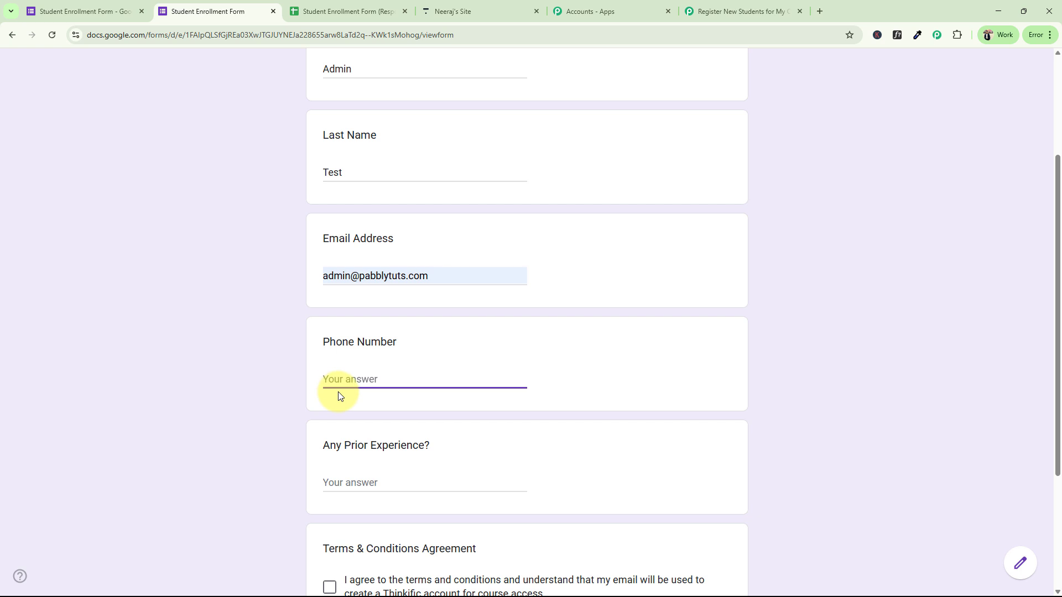
text(09555555555)
click(421, 404)
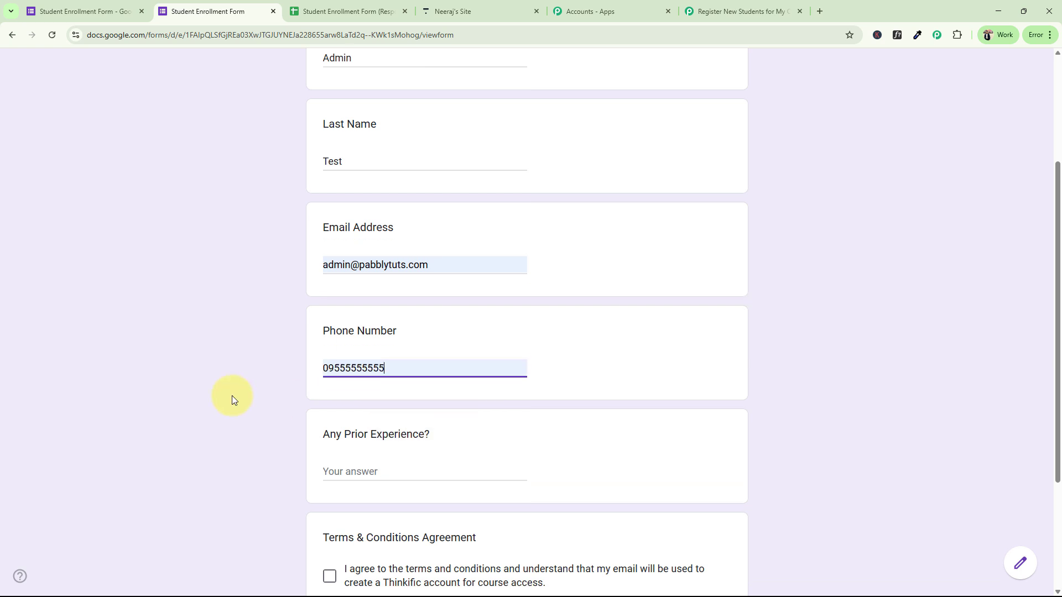
scroll(325, 437, down, 3)
Step: Answer the prior experience question, agree to the terms and submit the form
click(352, 303)
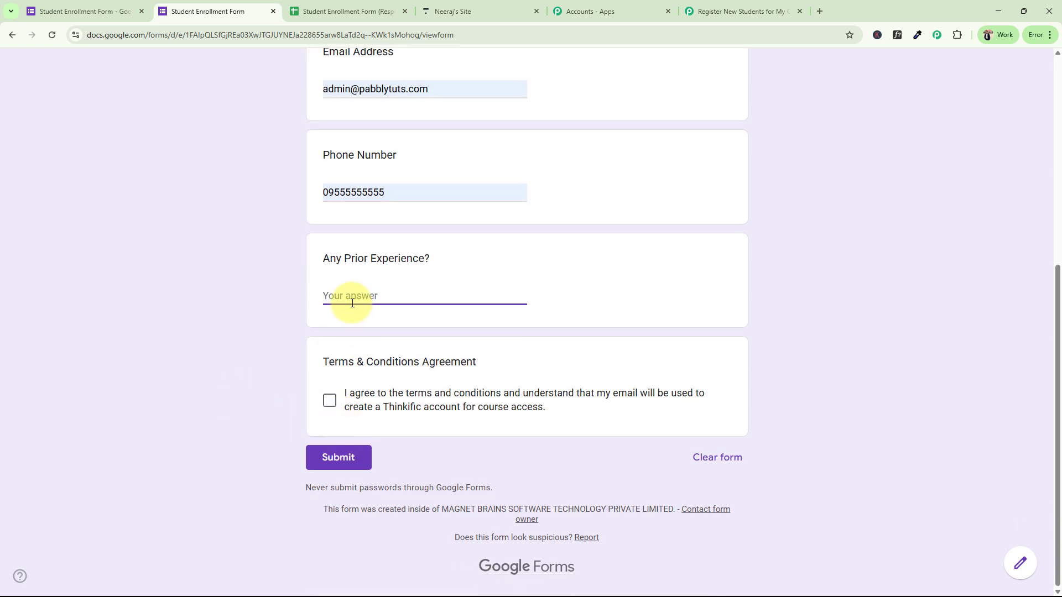
text(Yes)
click(329, 400)
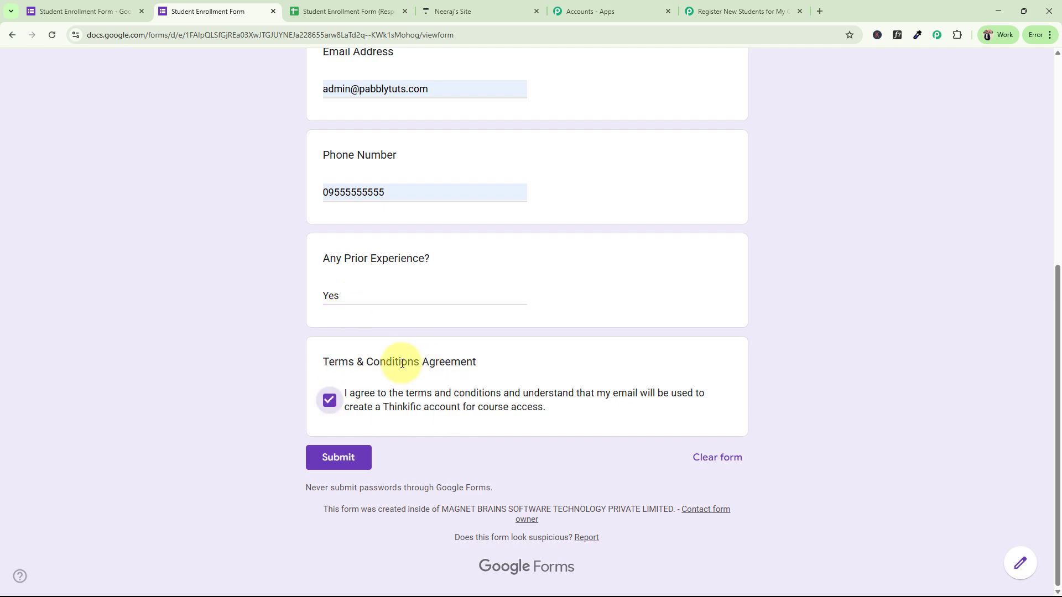
scroll(239, 419, up, 6)
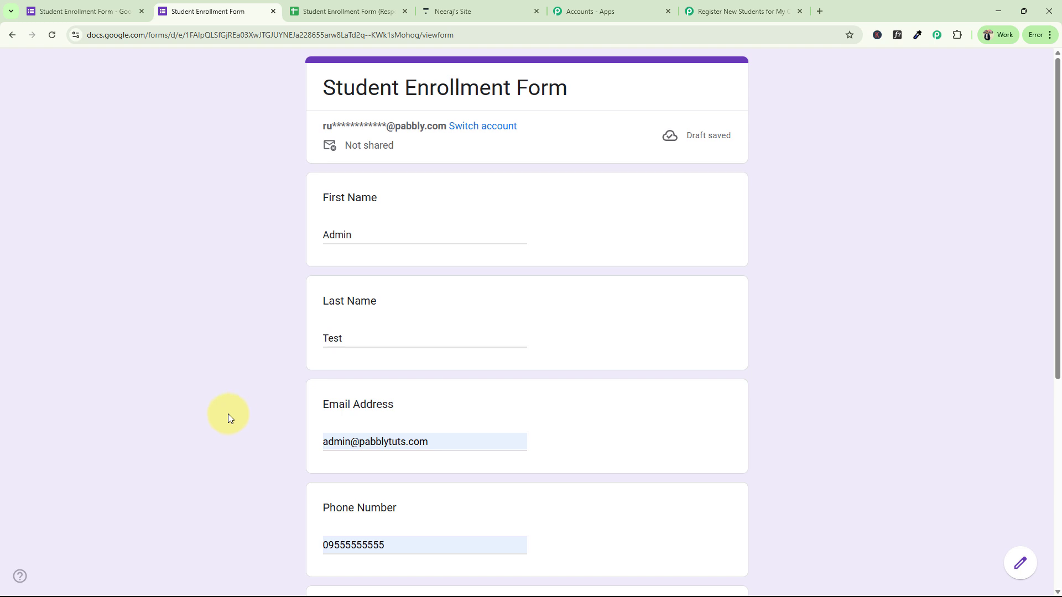
scroll(228, 414, down, 3)
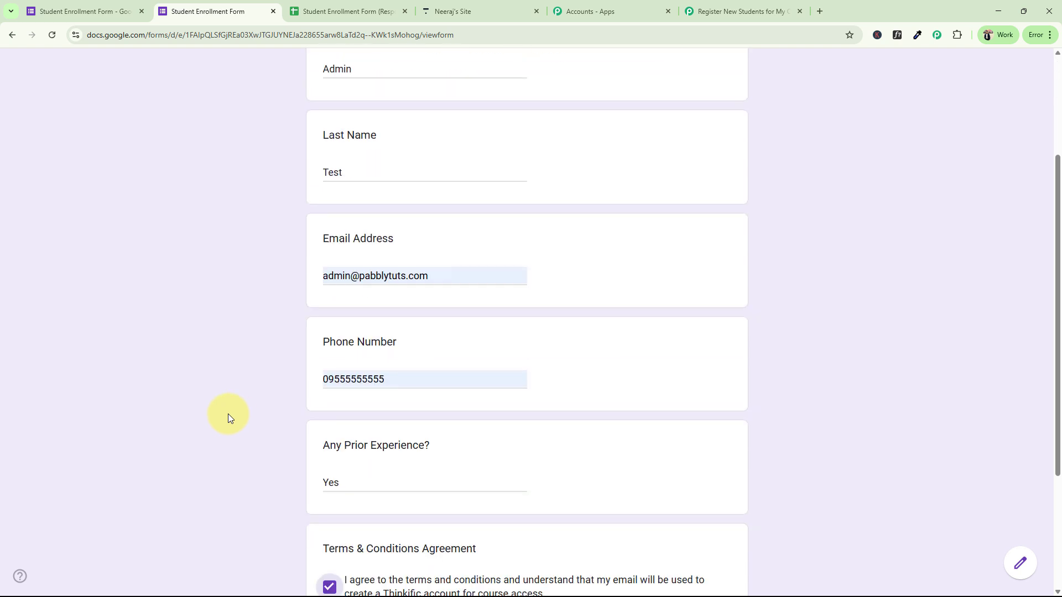
scroll(241, 469, down, 3)
click(316, 465)
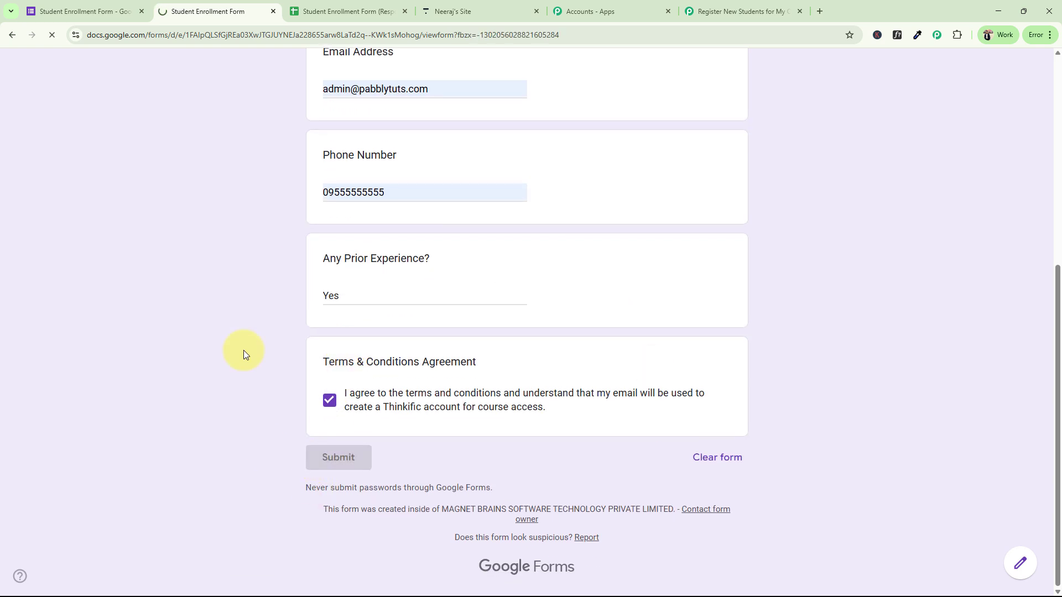
drag(340, 105, 628, 109)
click(628, 109)
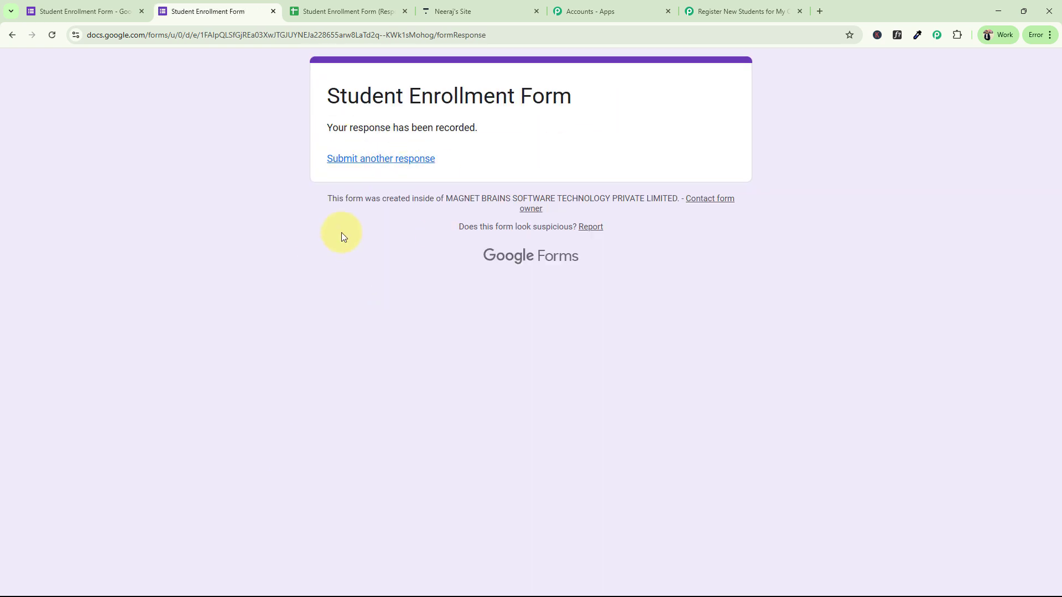
Step: Close the confirmation tab and check the new submission in row 3 of the responses sheet
click(276, 11)
click(203, 6)
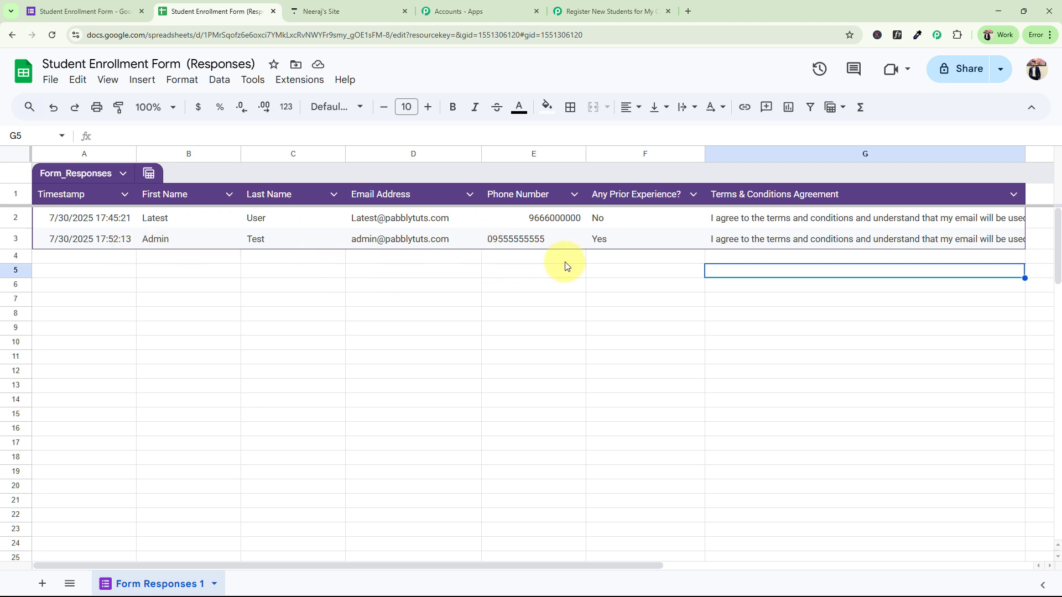
click(573, 10)
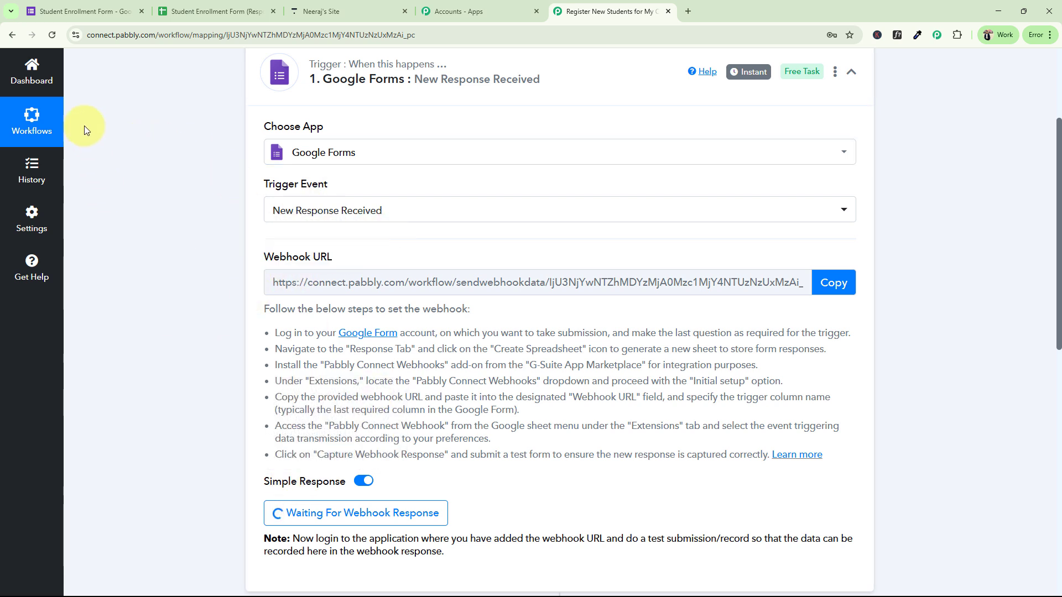
click(83, 7)
click(210, 6)
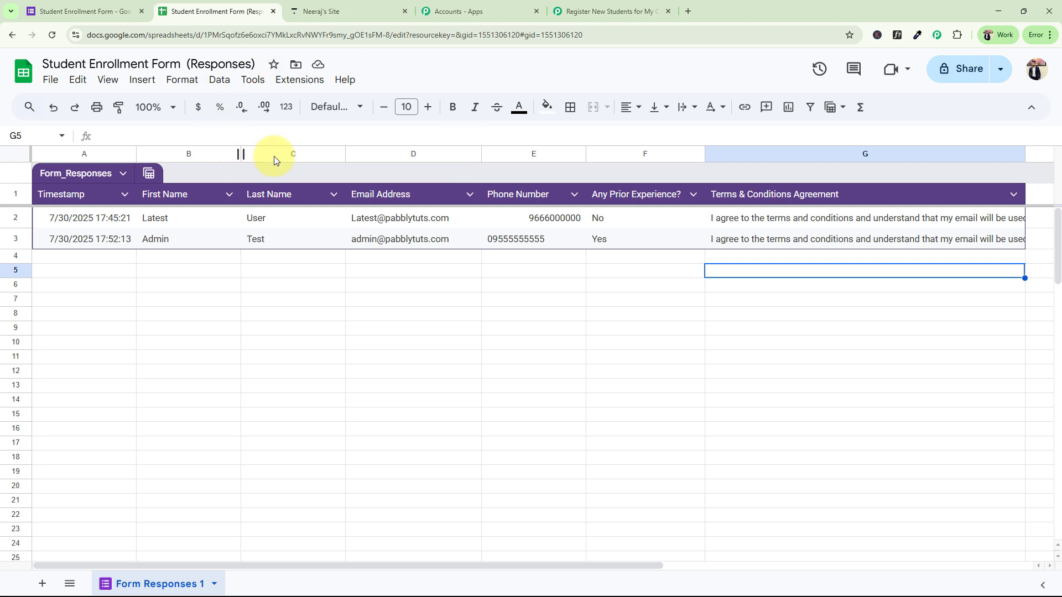
click(297, 82)
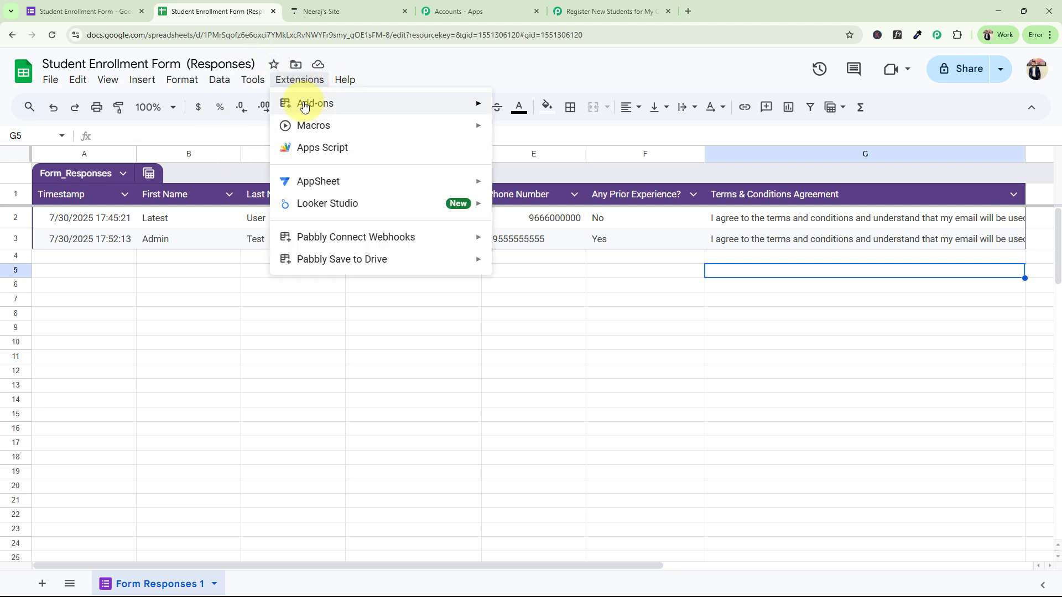
mouse_move(296, 104)
click(500, 109)
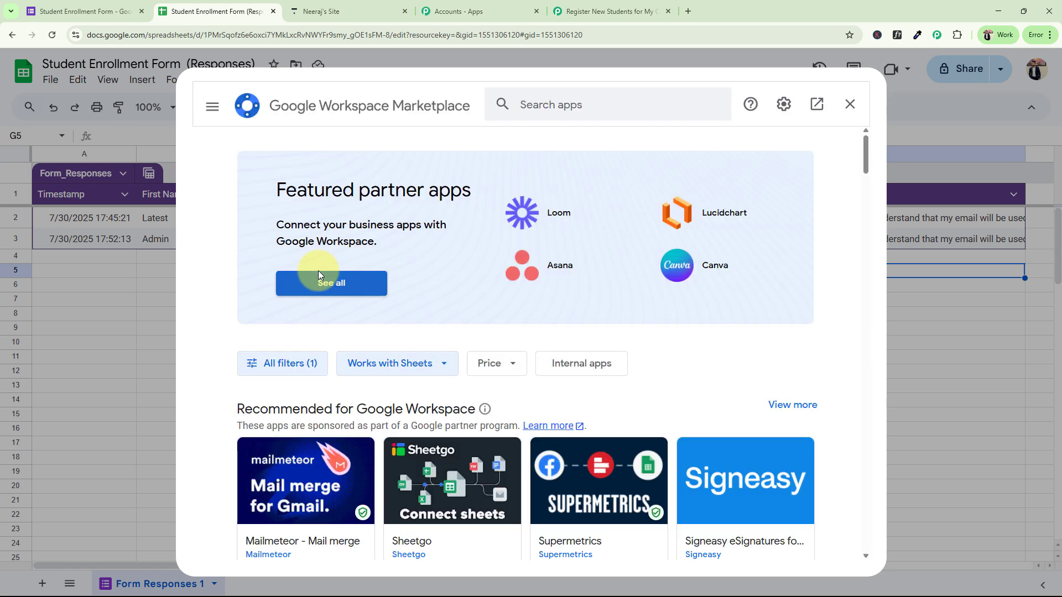
click(503, 105)
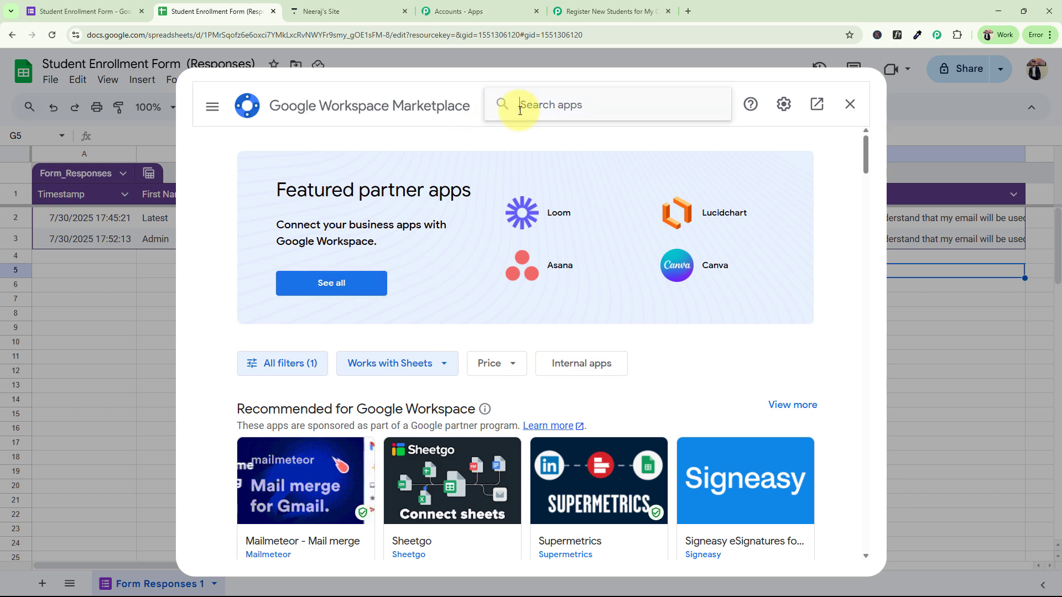
text(pabbly)
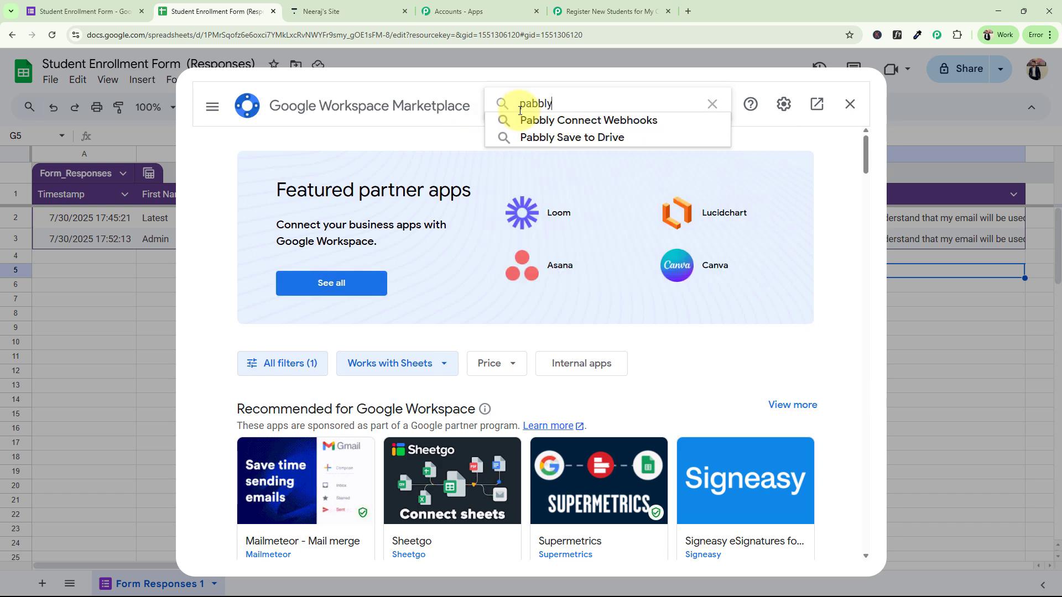
click(539, 121)
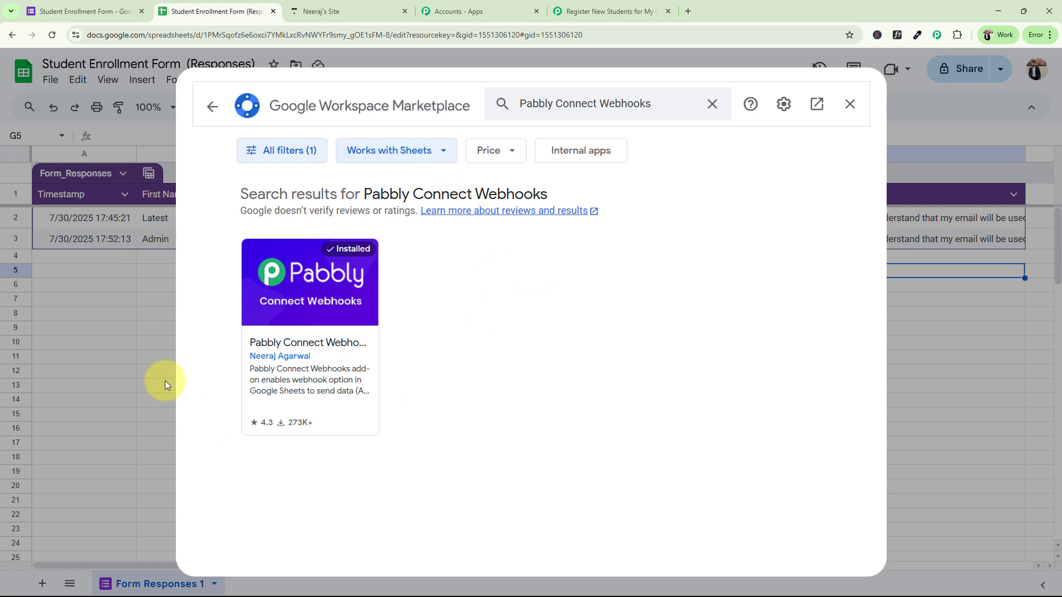
click(277, 304)
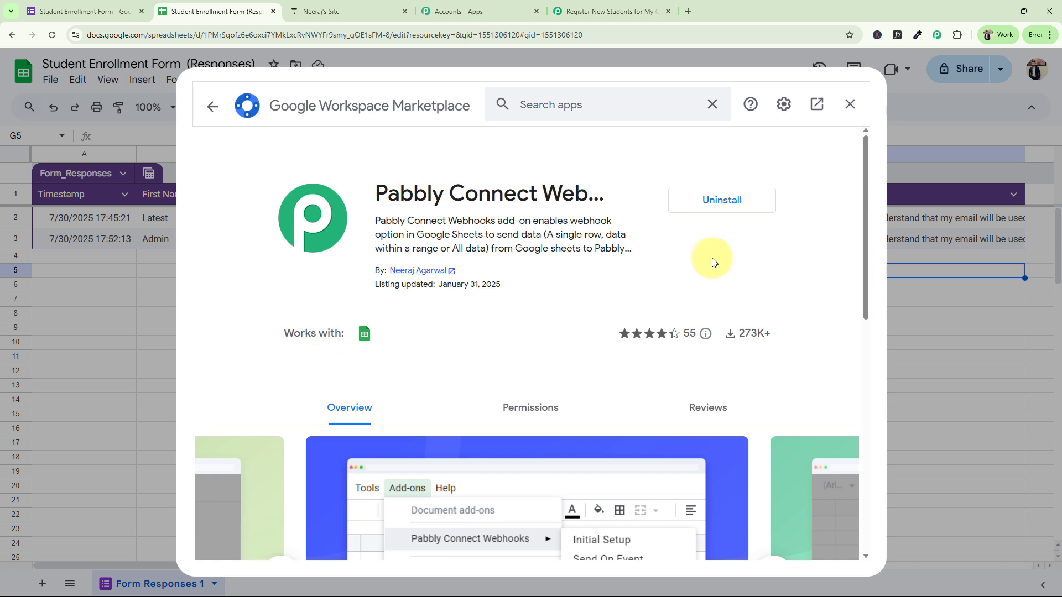
click(850, 104)
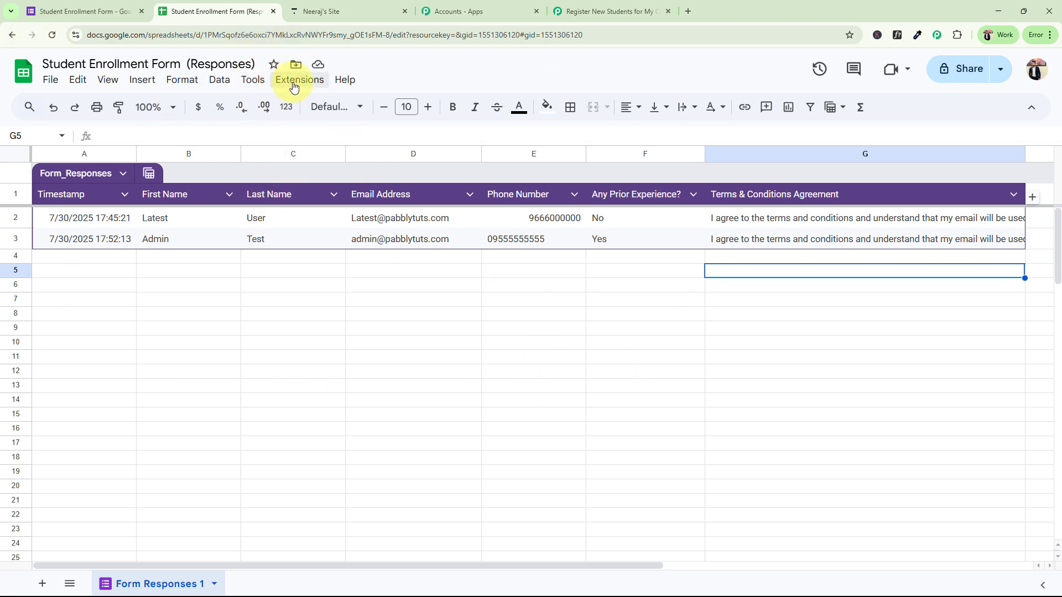
Step: Launch Extensions > Pabbly Connect Webhooks > Initial Setup
click(294, 83)
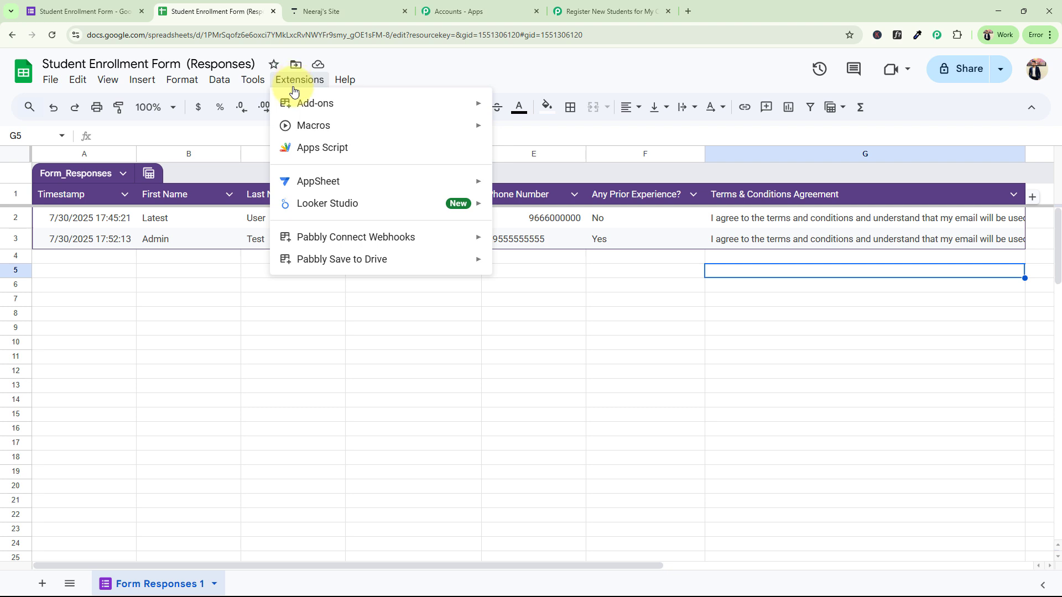
mouse_move(313, 246)
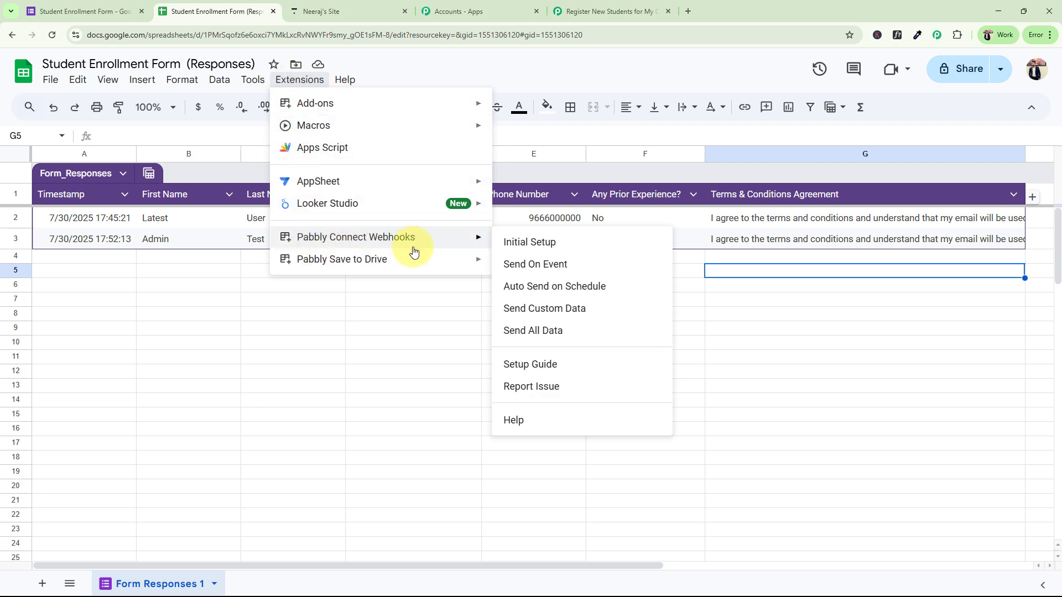
click(514, 243)
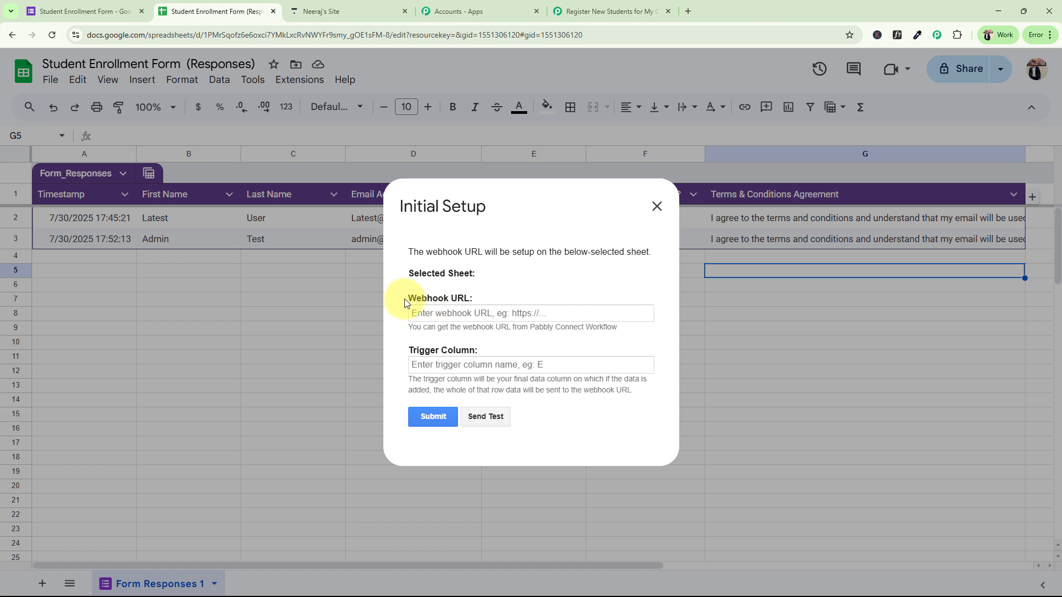
Step: Paste the Pabbly webhook URL and set the trigger column to G
drag(406, 298, 472, 301)
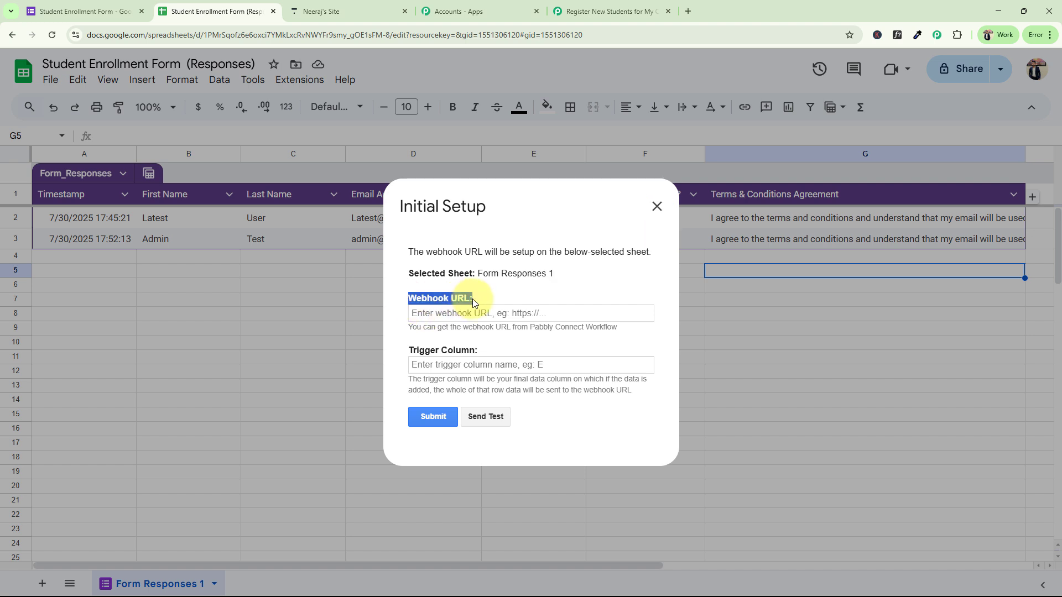
click(411, 343)
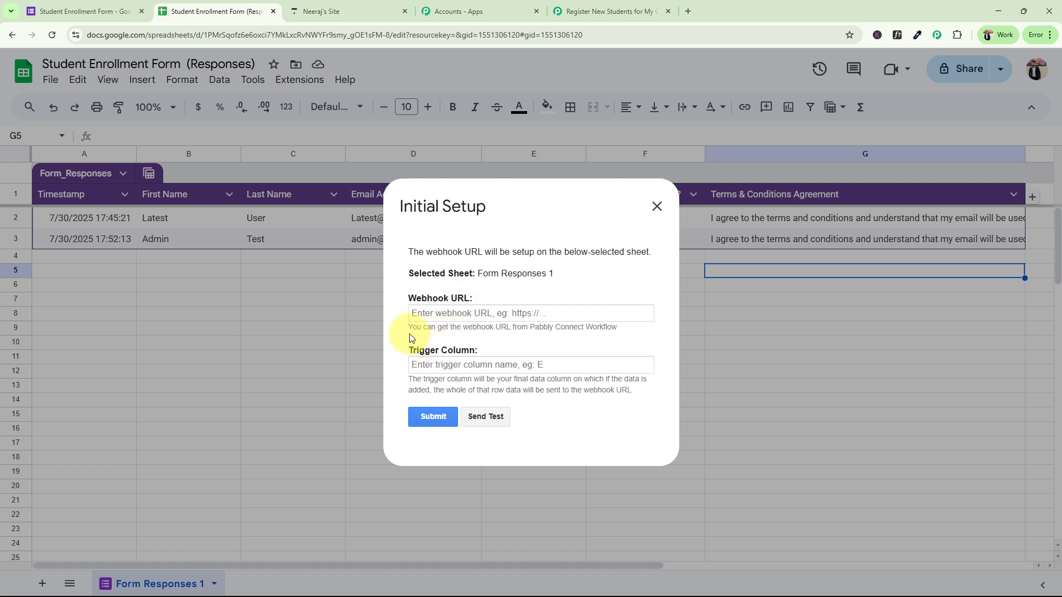
click(447, 313)
key(ctrl+v)
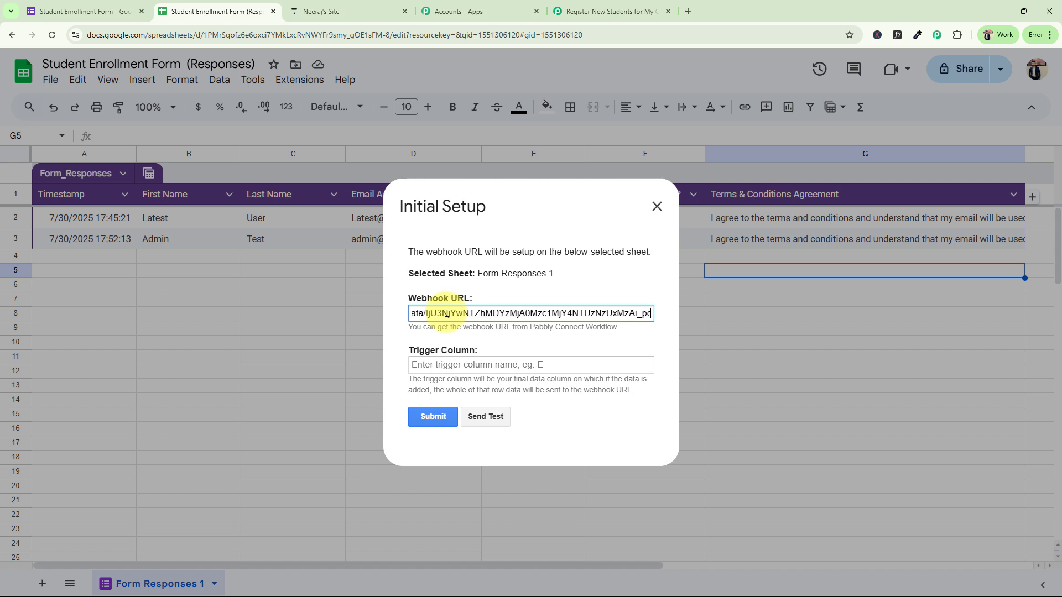
click(530, 296)
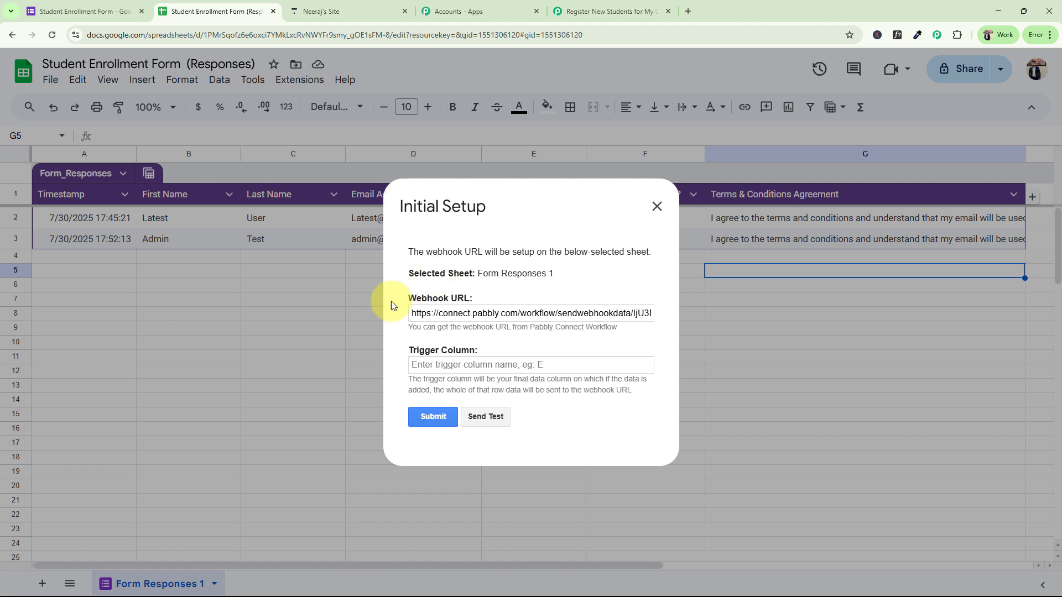
drag(406, 347, 500, 349)
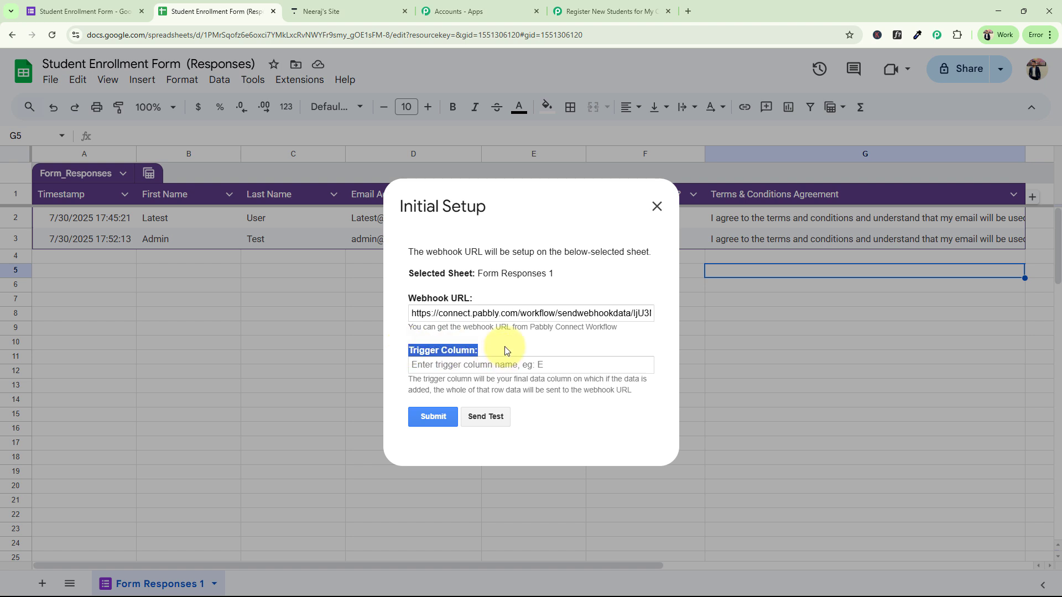
click(436, 365)
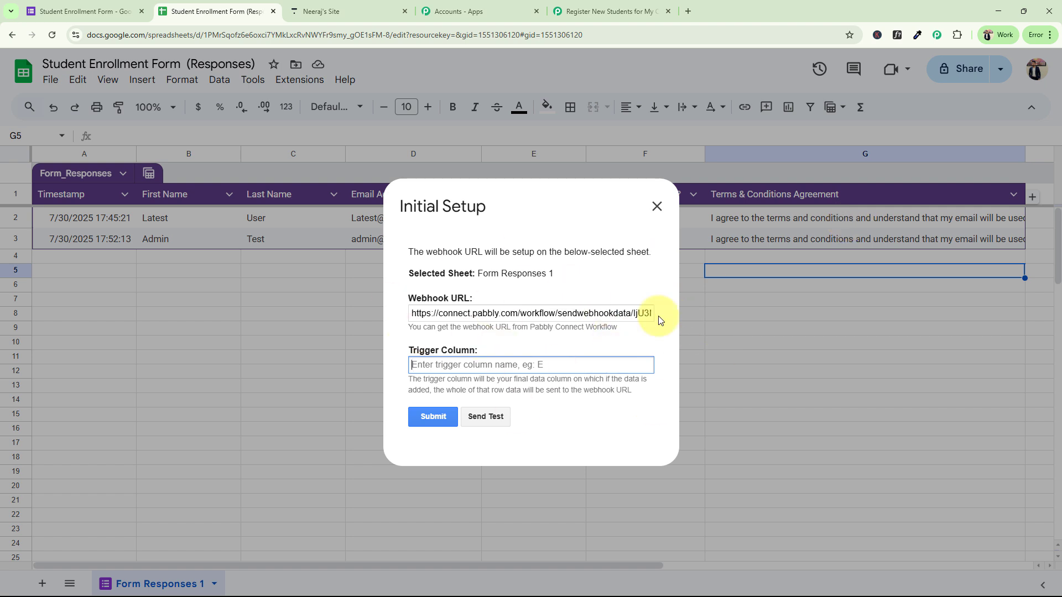
text(G)
click(480, 347)
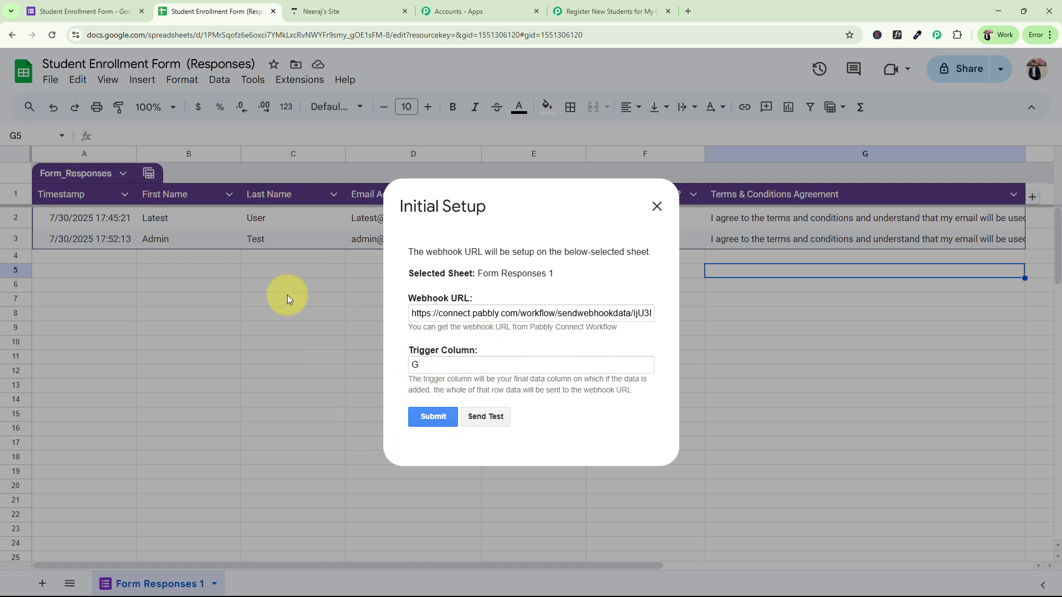
Step: Send test data to the webhook and submit the setup
click(485, 420)
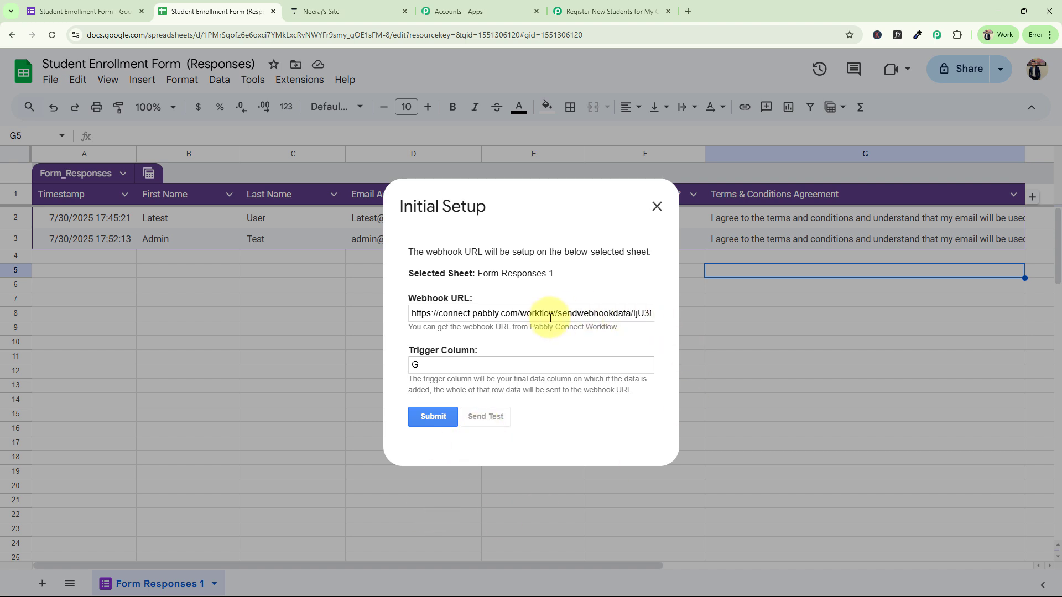
scroll(498, 337, down, 2)
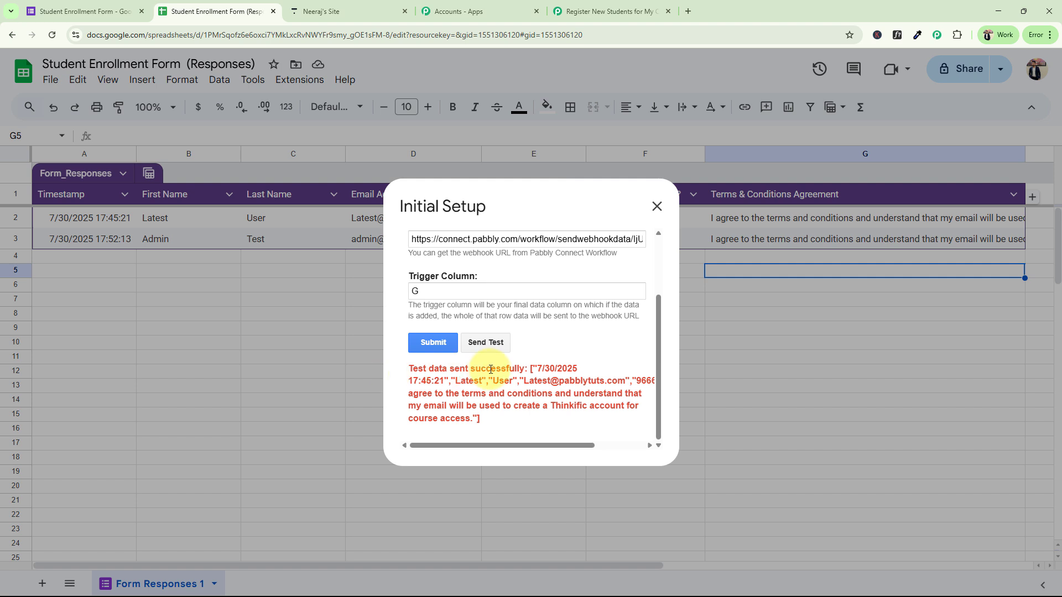
scroll(556, 304, up, 1)
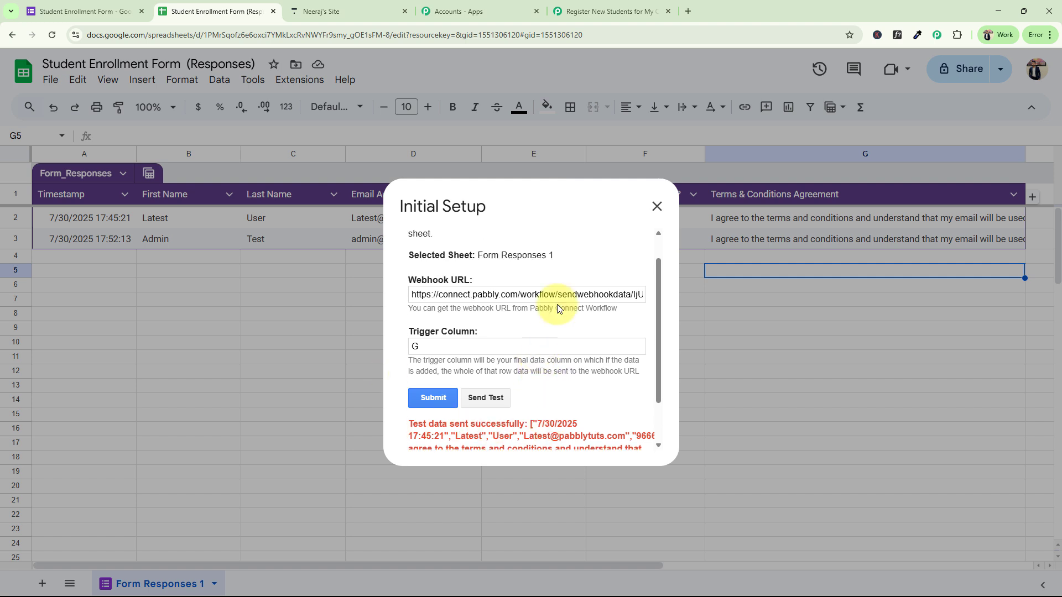
click(441, 404)
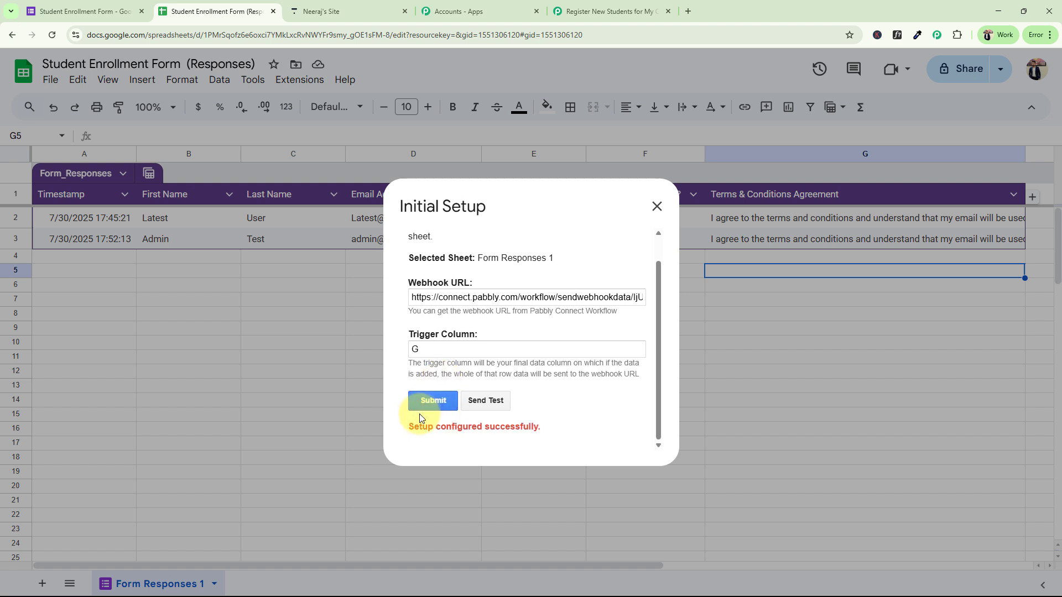
triple_click(460, 420)
Step: Close the setup dialog and switch the Pabbly Connect Webhooks add-on to Send On Event
click(657, 206)
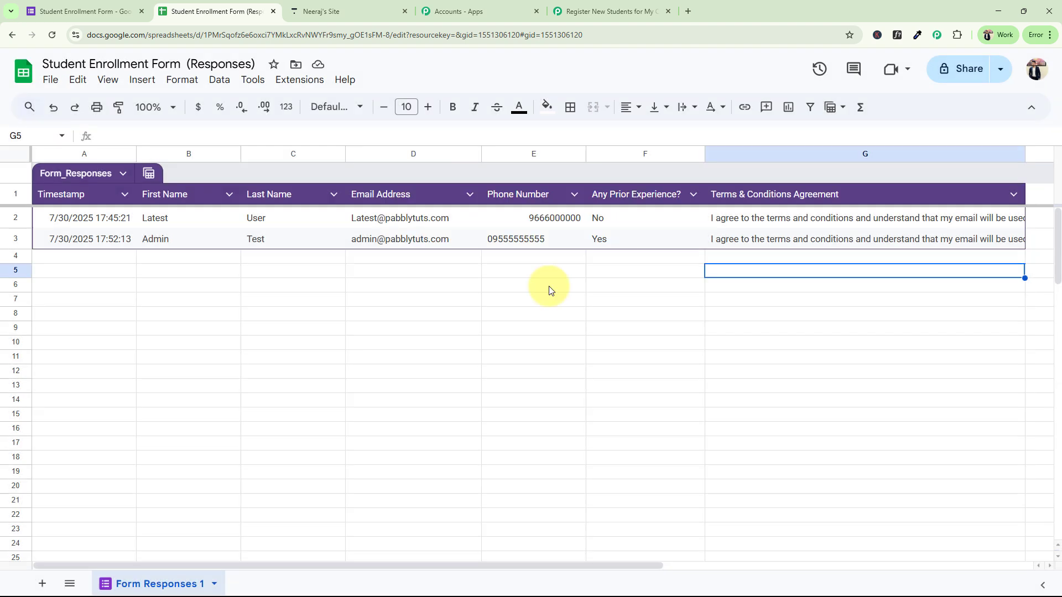
click(436, 347)
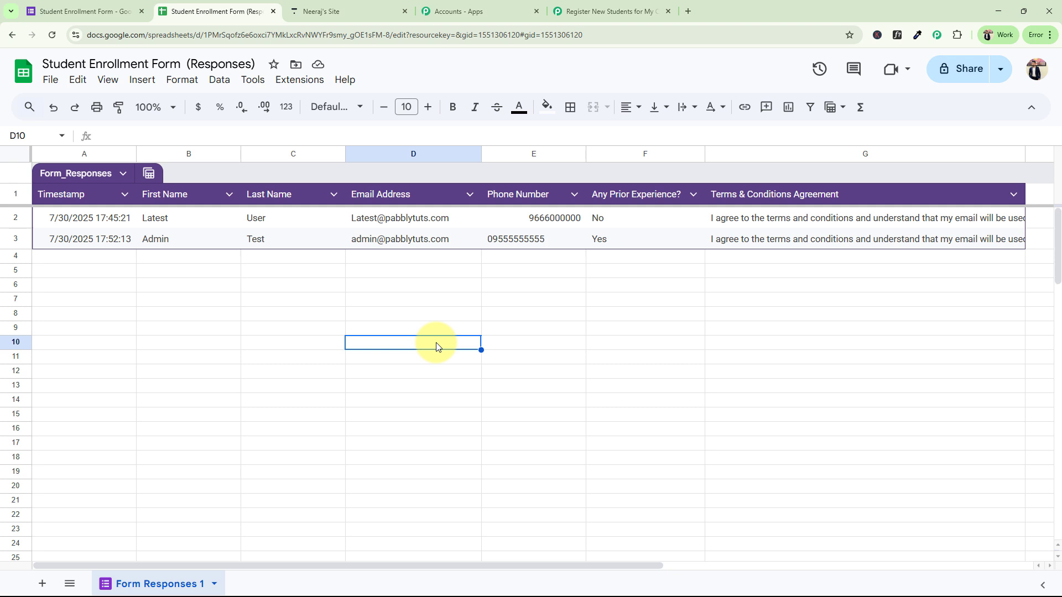
click(300, 81)
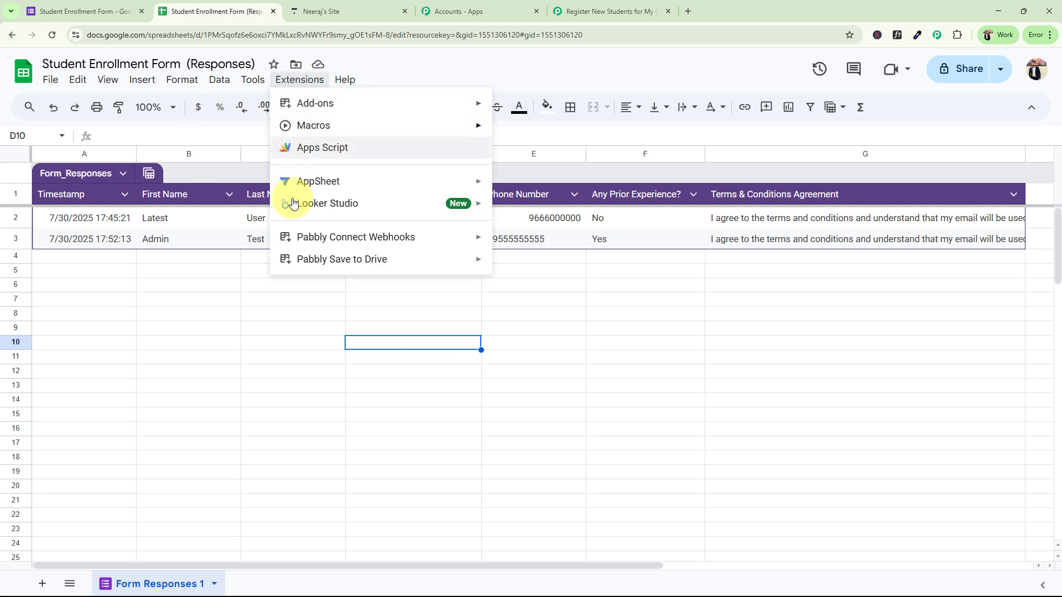
mouse_move(287, 237)
click(507, 265)
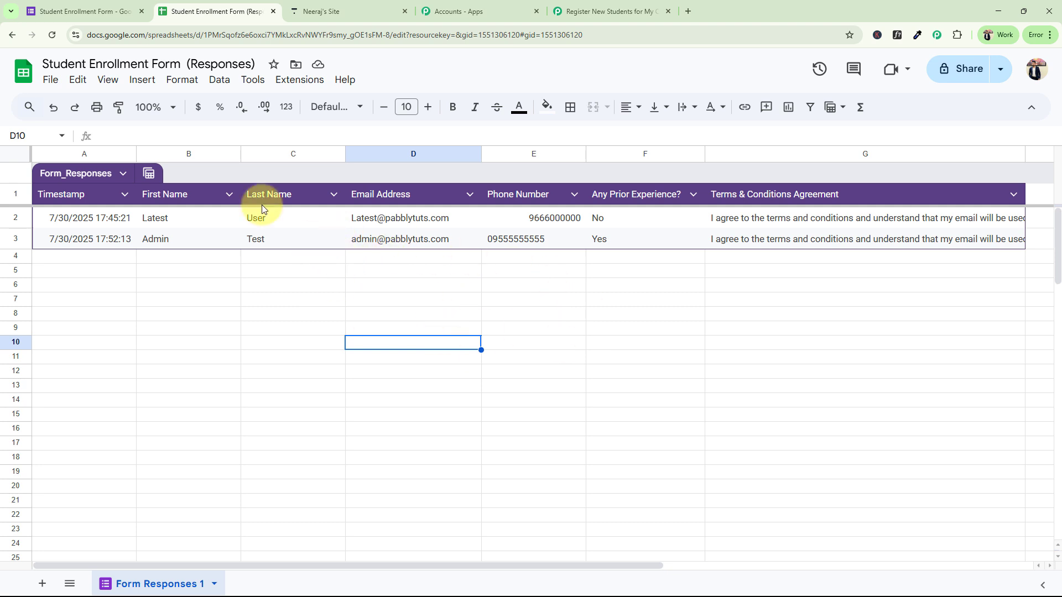
click(78, 10)
click(191, 6)
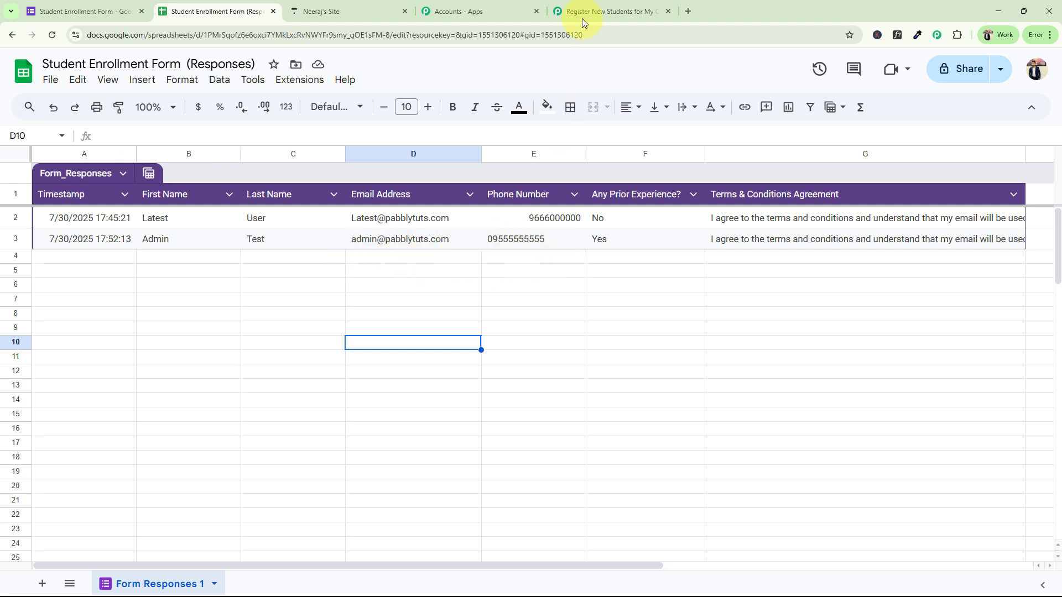
Step: Review the trigger's captured first name, last name, email and phone values
click(600, 11)
scroll(207, 370, down, 10)
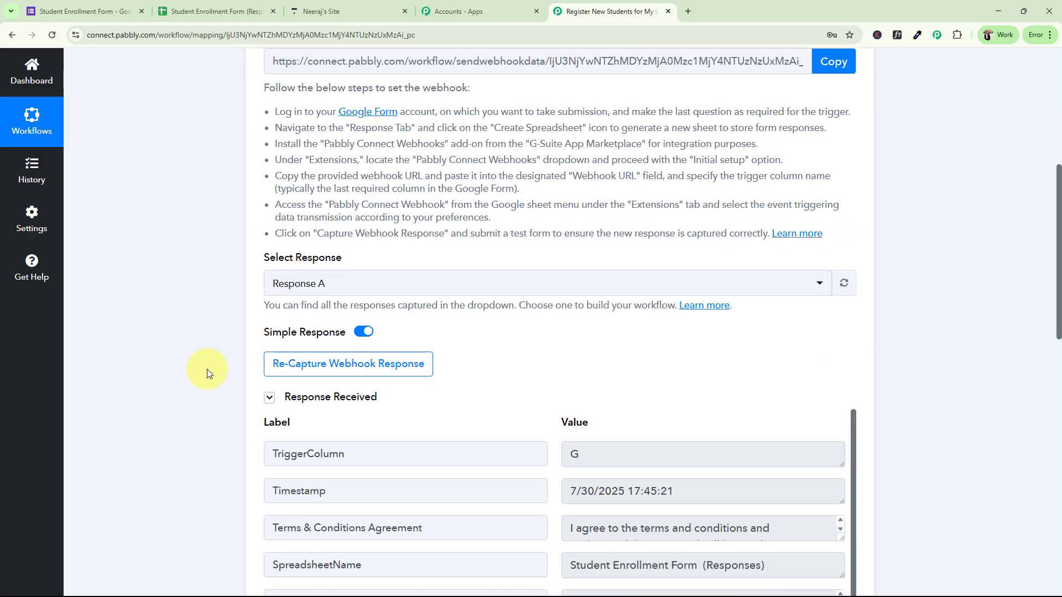
scroll(733, 201, down, 6)
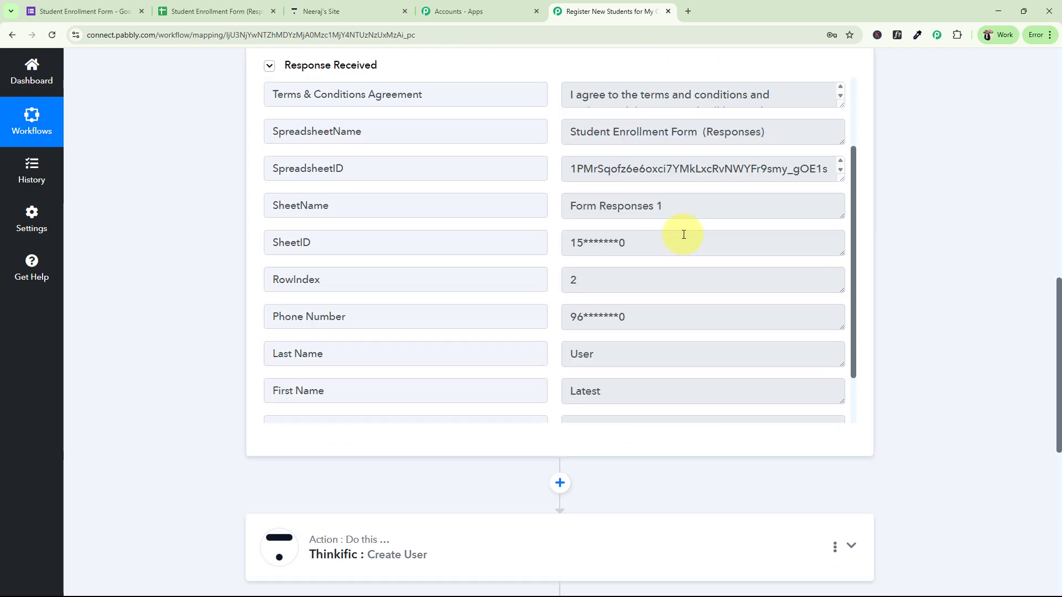
double_click(586, 215)
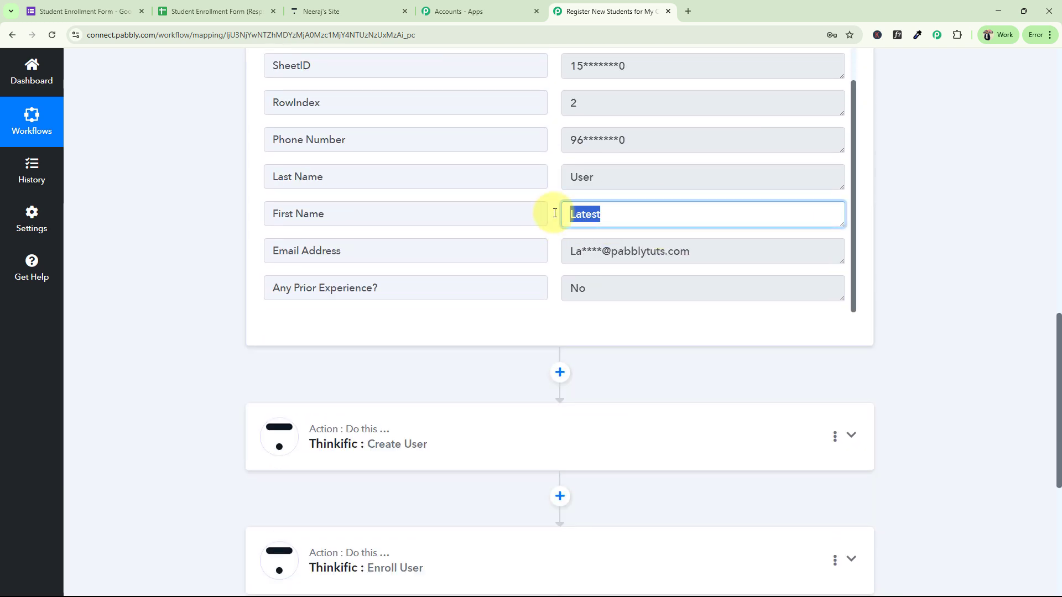
double_click(581, 177)
click(581, 256)
triple_click(581, 256)
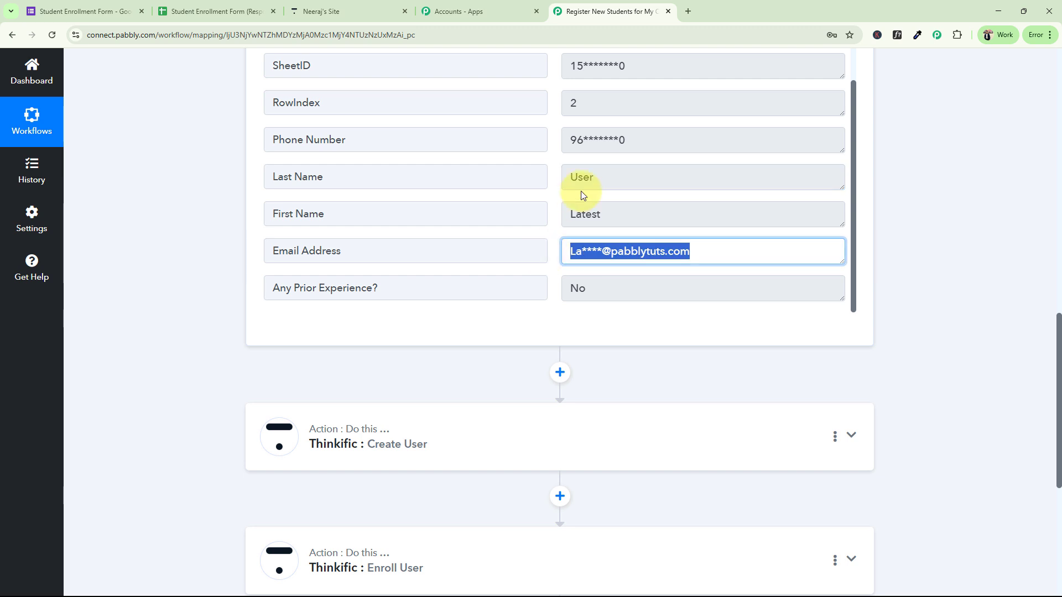
triple_click(680, 143)
scroll(595, 270, up, 10)
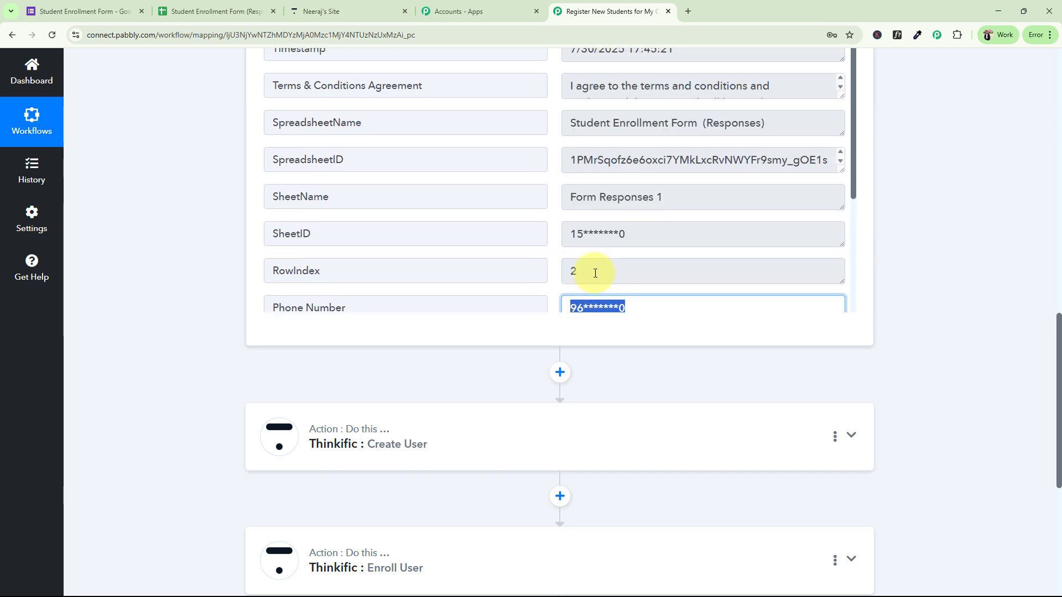
Step: Re-capture the webhook response, confirming with Yes
click(326, 196)
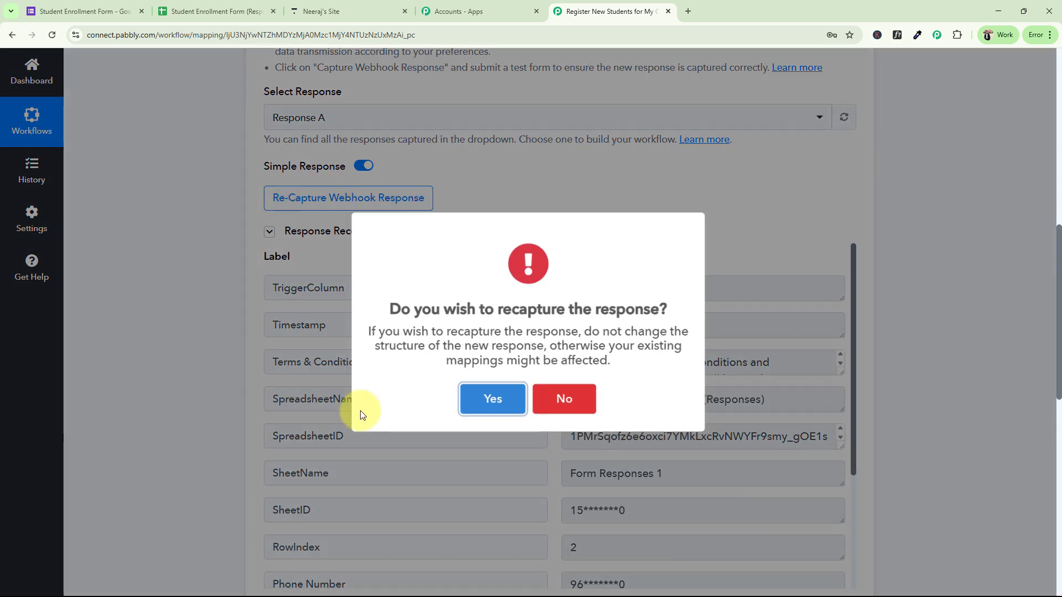
click(483, 402)
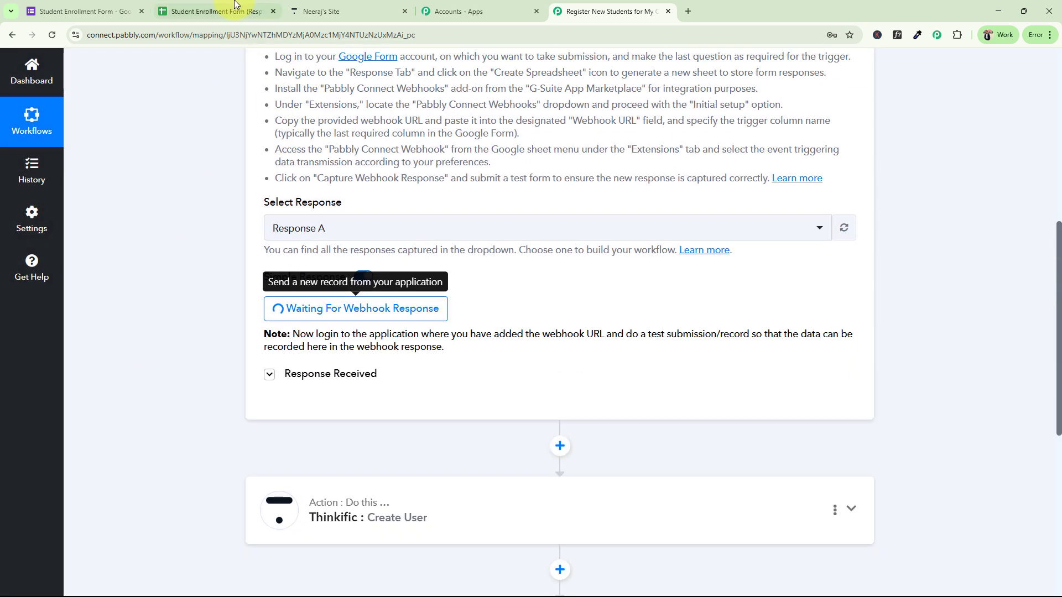
click(221, 11)
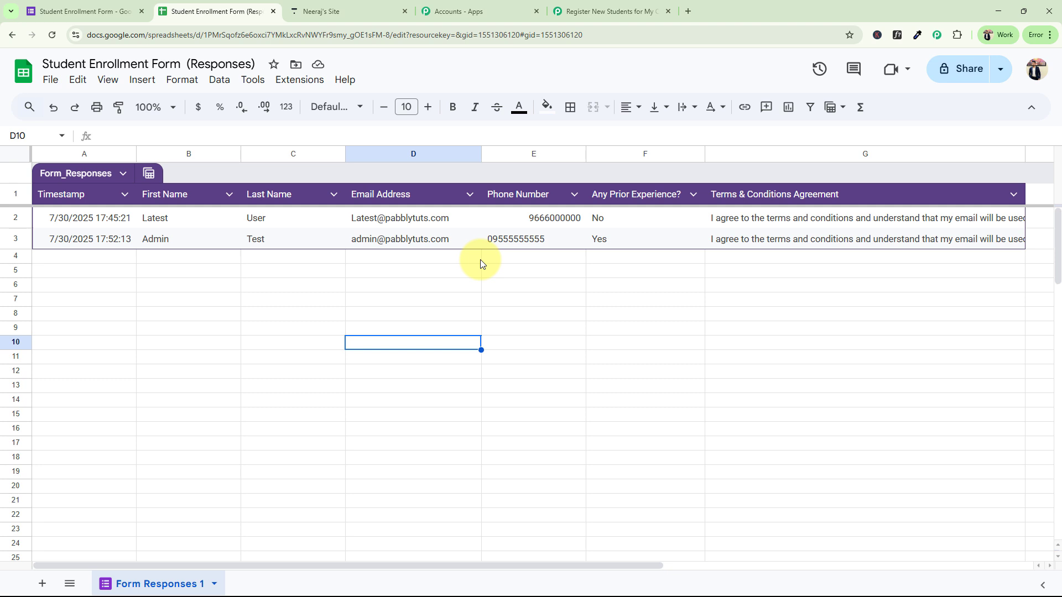
Step: Check the Student Enrollment Form's collected responses in the summary and the responses spreadsheet
click(107, 12)
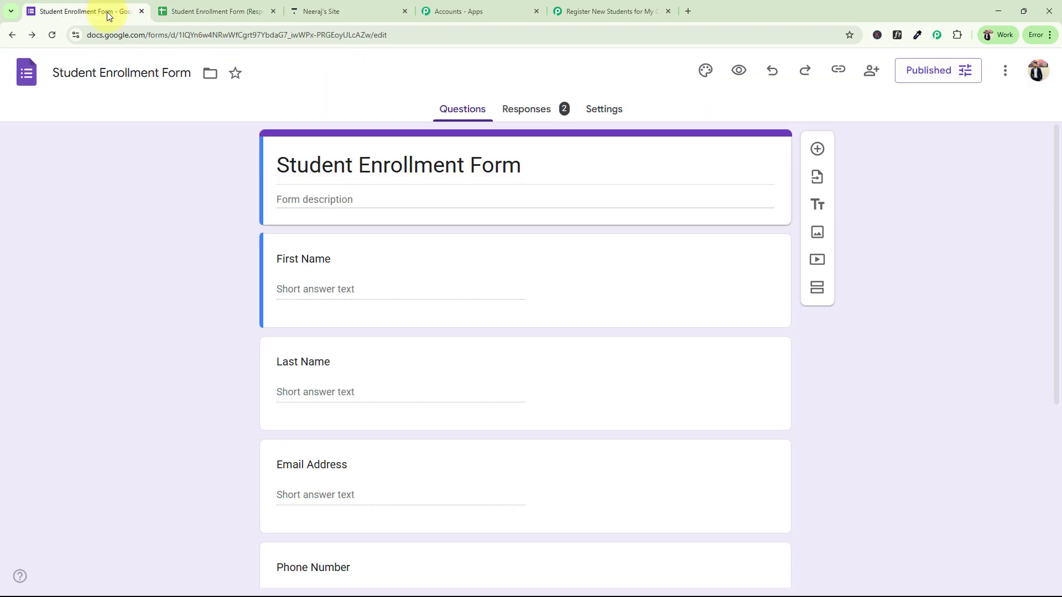
click(545, 108)
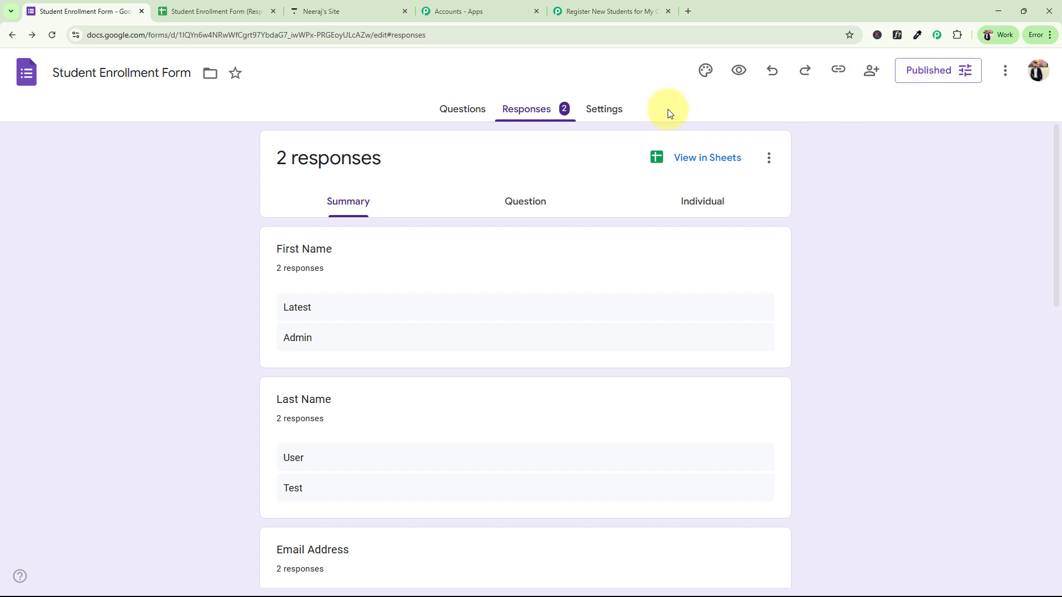
click(213, 11)
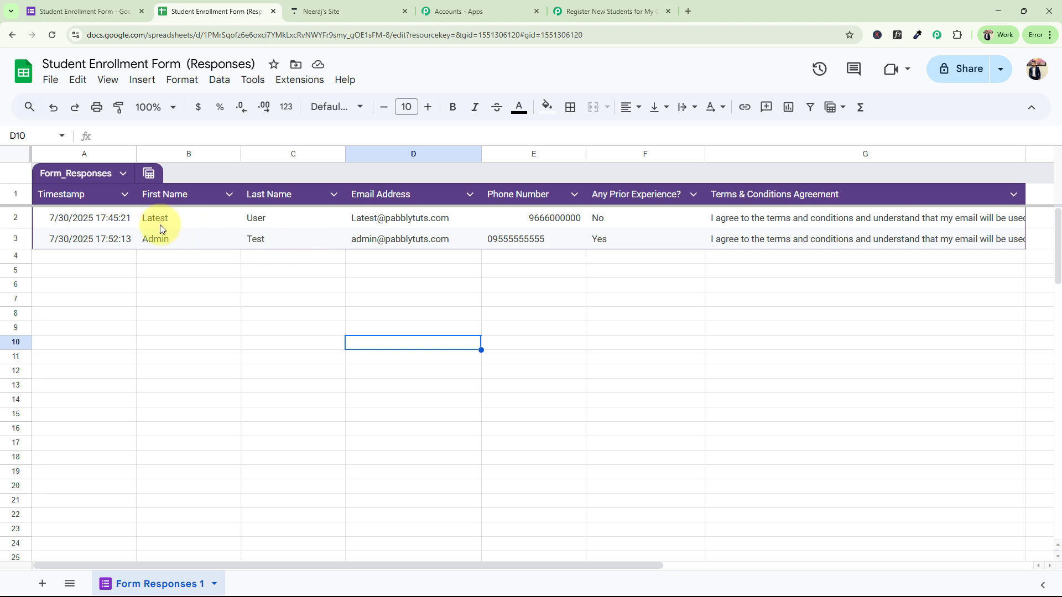
click(56, 10)
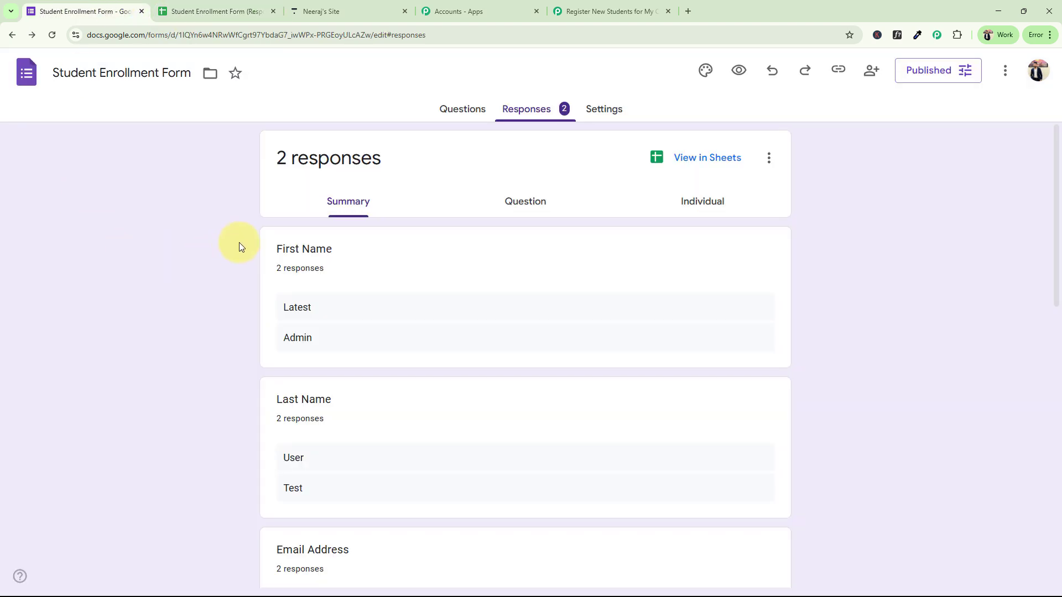
Step: Copy the form's responder link from the Published options into a new browser tab
click(937, 74)
click(384, 322)
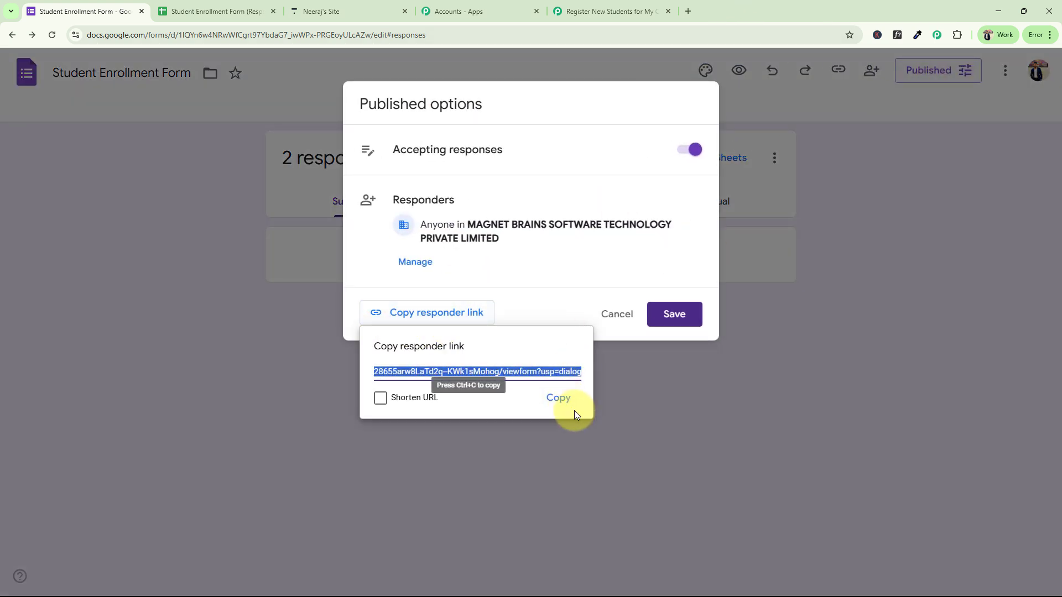
click(562, 396)
click(690, 11)
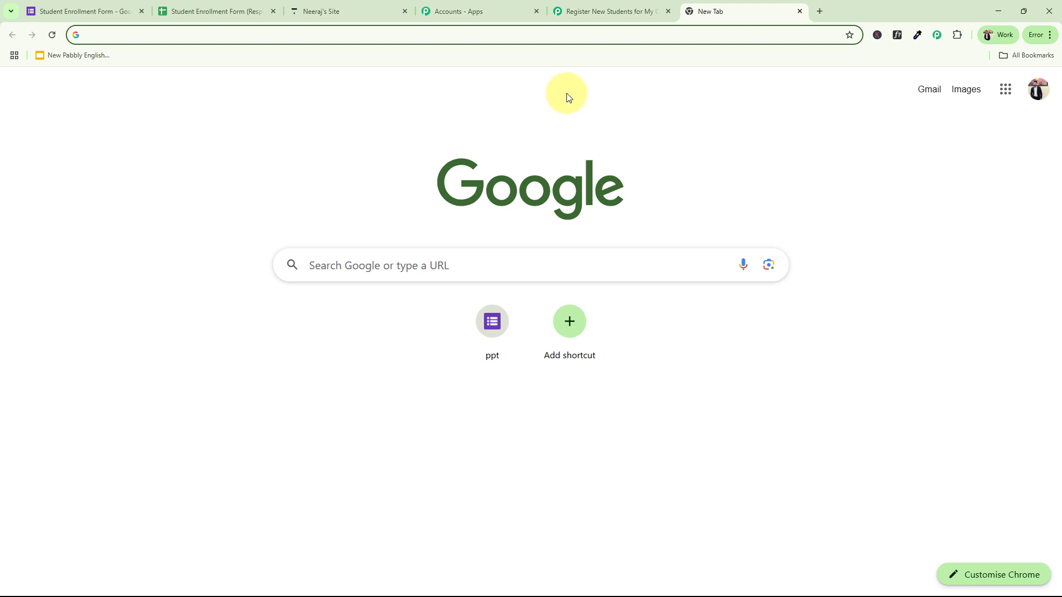
Step: Load the pasted responder link and review the form's prefilled answers
key(ctrl+v)
key(Return)
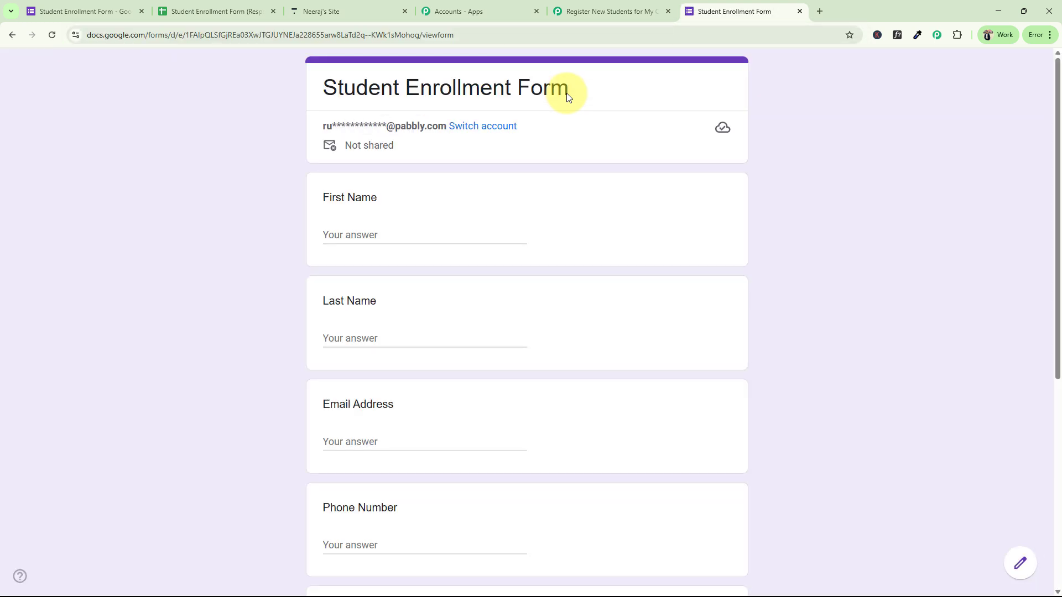
scroll(176, 285, down, 2)
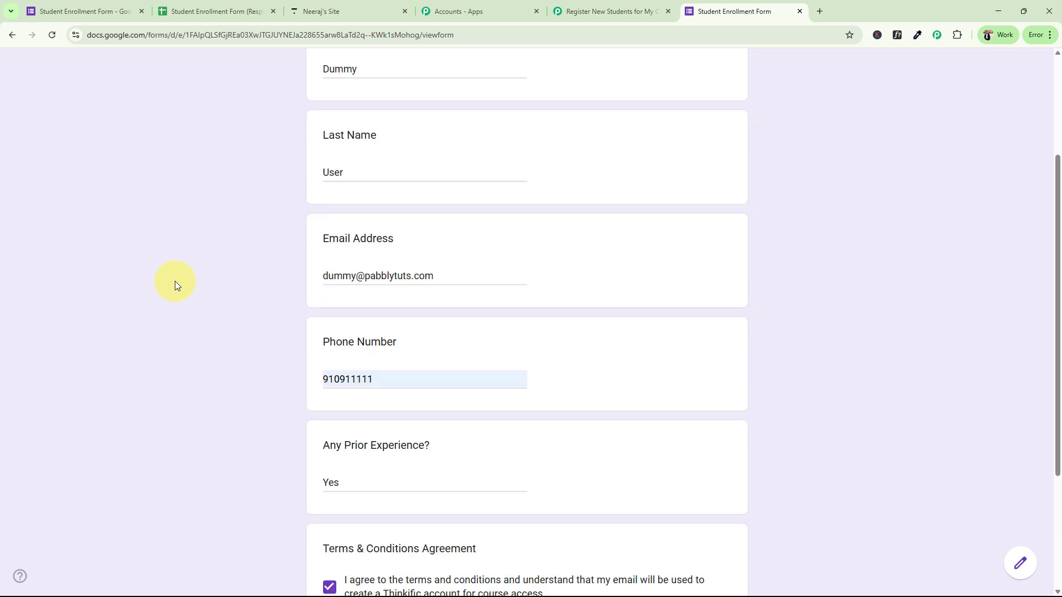
scroll(175, 281, up, 2)
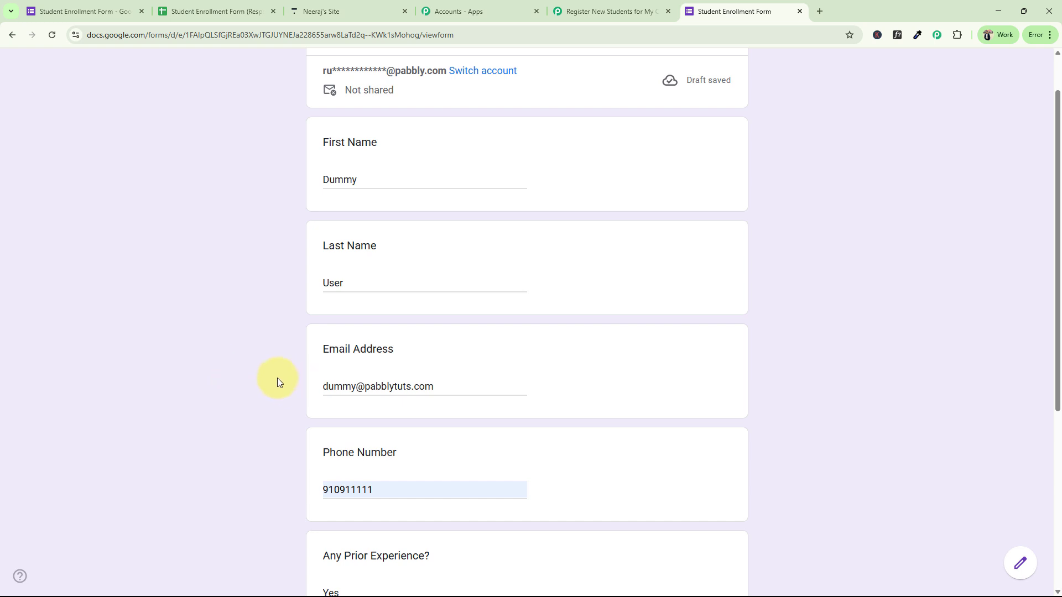
scroll(244, 420, down, 2)
Step: Submit the test enrollment response and close the form's tab
double_click(383, 376)
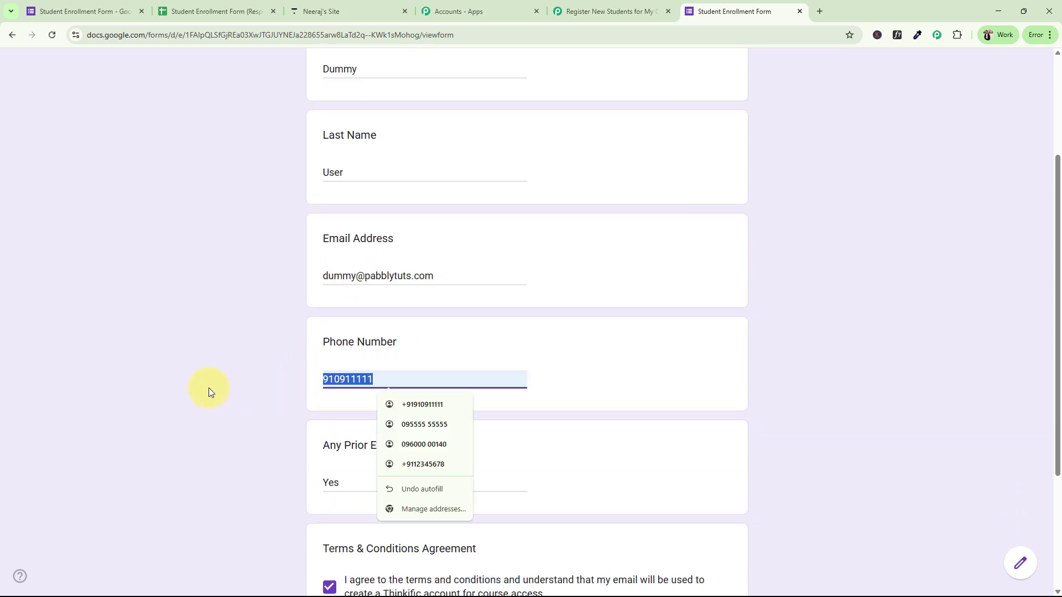
click(192, 387)
scroll(263, 382, down, 3)
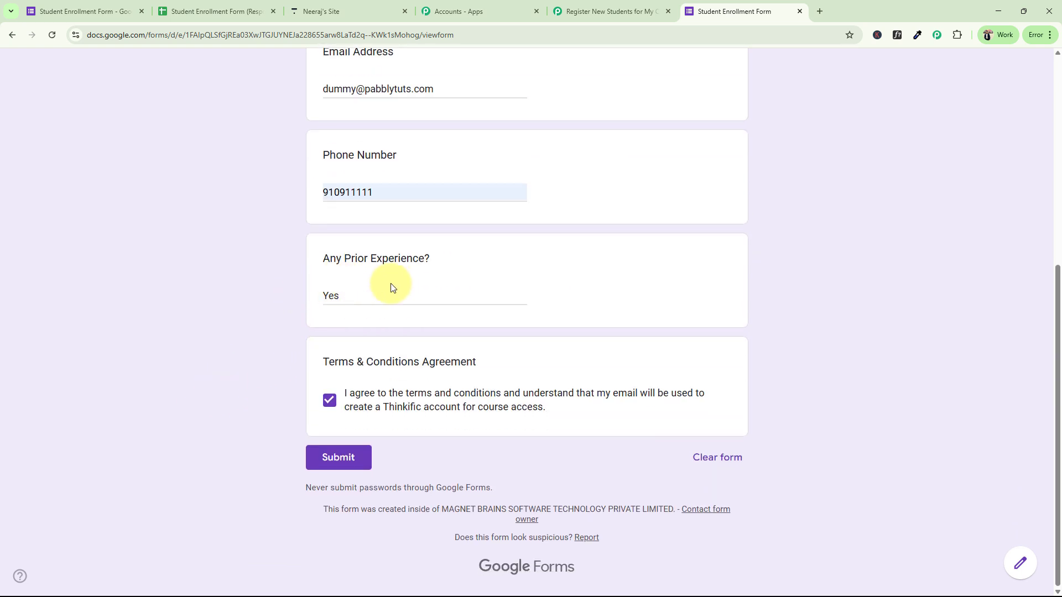
click(314, 457)
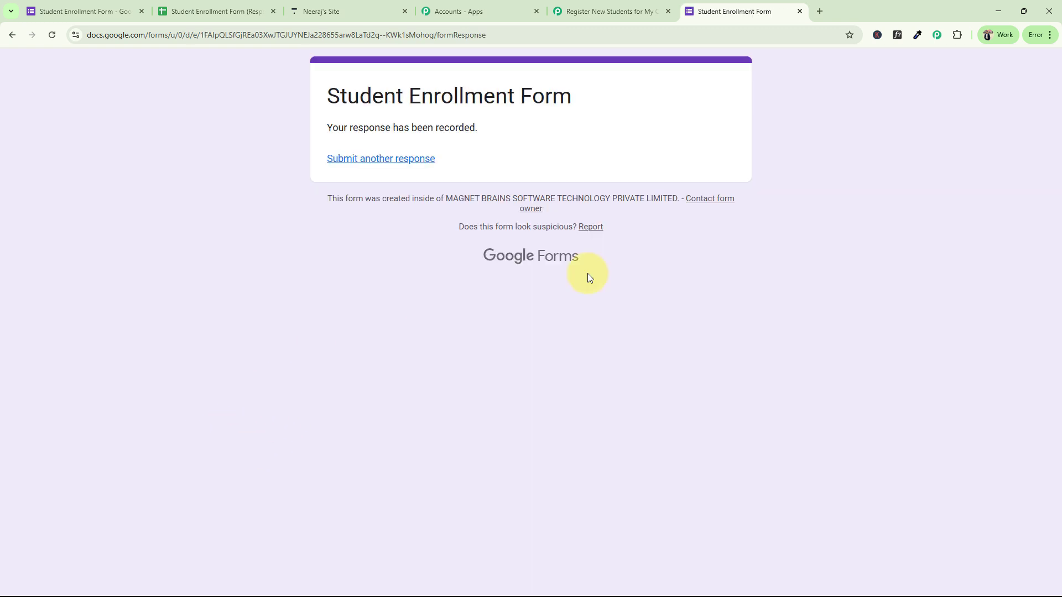
click(800, 13)
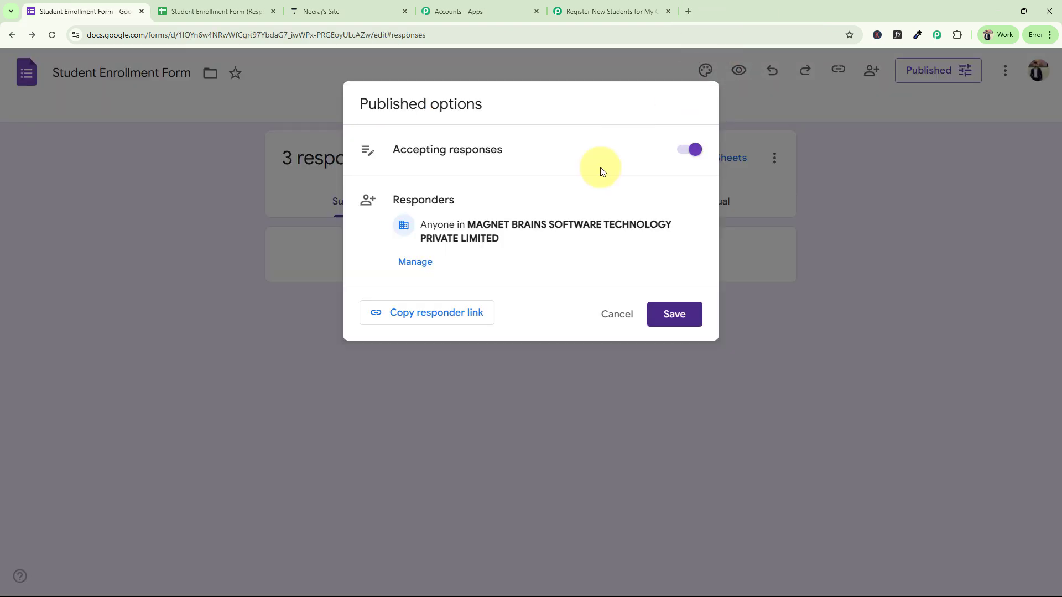
Step: Back in Pabbly, review the captured First Name, Last Name, Phone Number and Email Address values
click(615, 315)
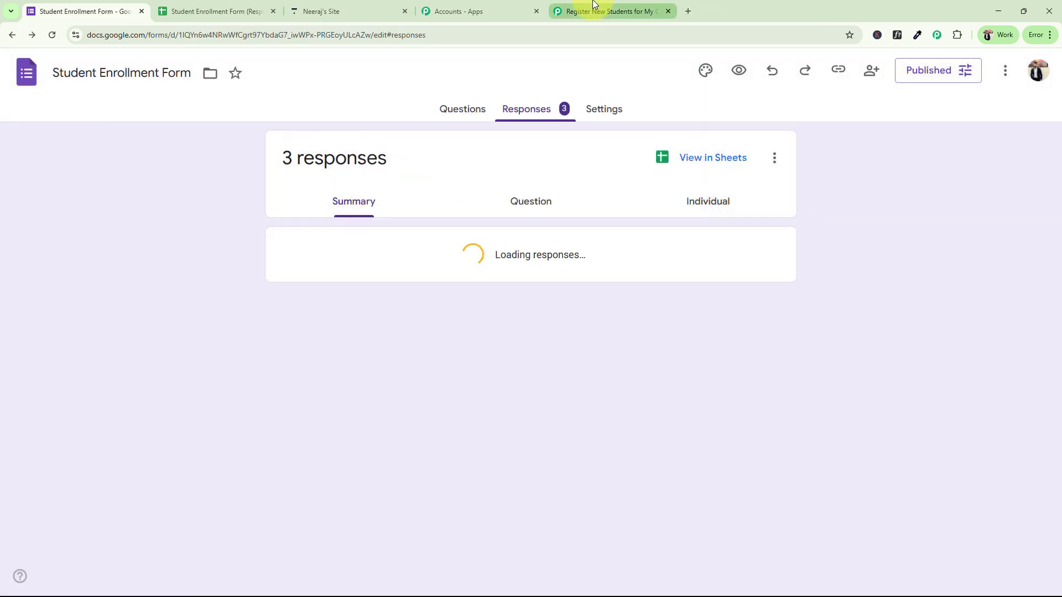
click(594, 11)
scroll(203, 363, down, 3)
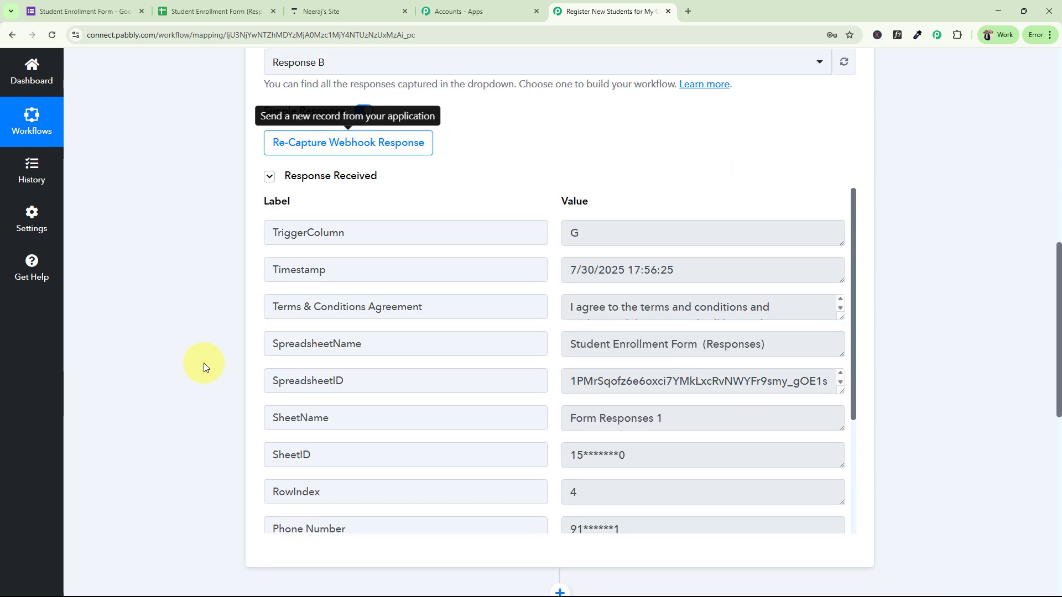
scroll(675, 367, down, 3)
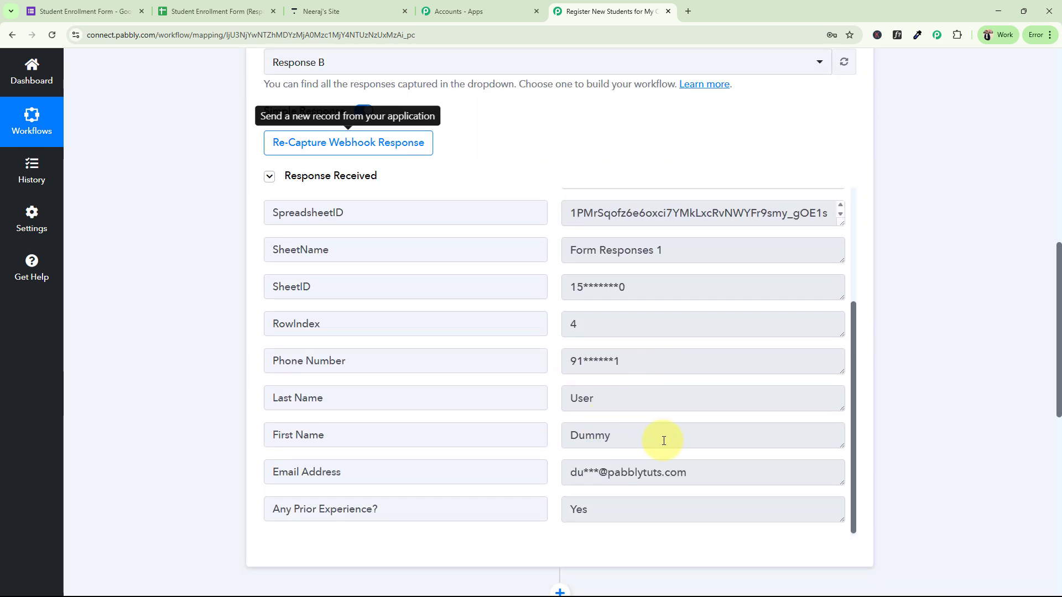
click(612, 437)
click(623, 398)
click(640, 360)
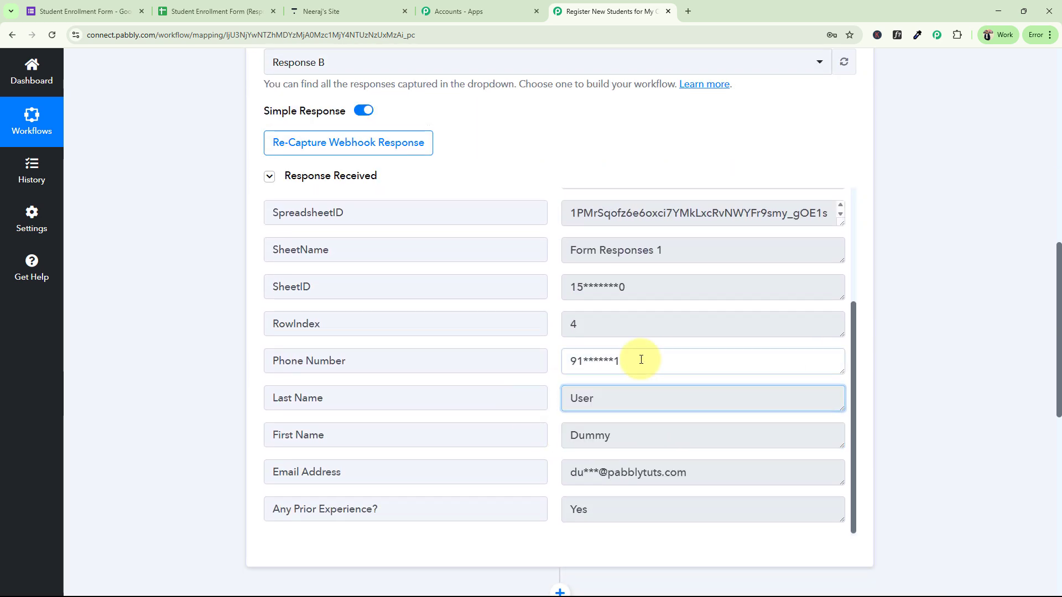
click(671, 472)
click(189, 397)
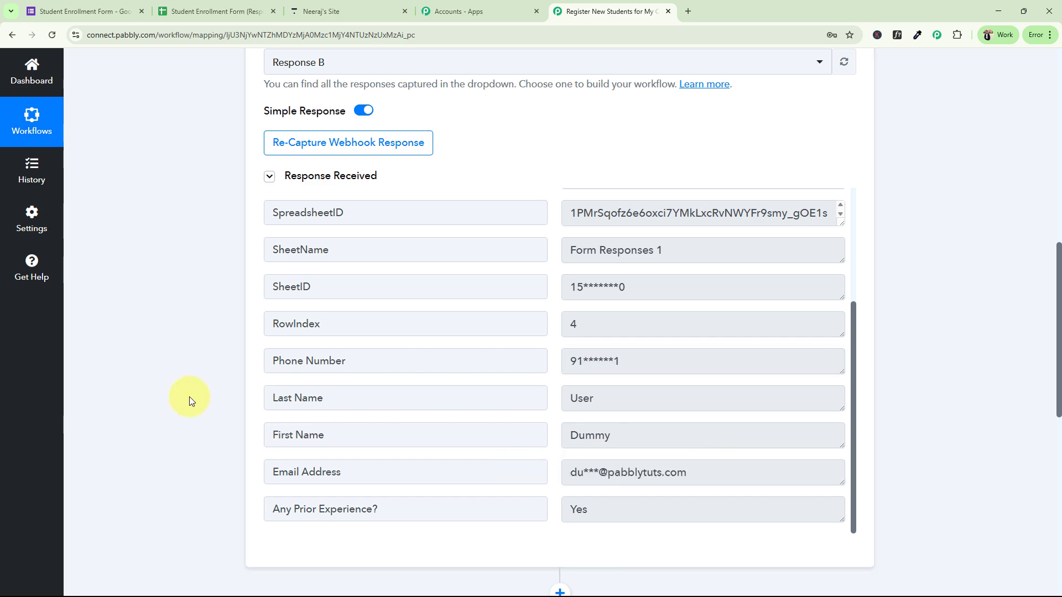
Step: Collapse the Google Forms trigger step and expand the Thinkific Create User step
scroll(189, 396, up, 12)
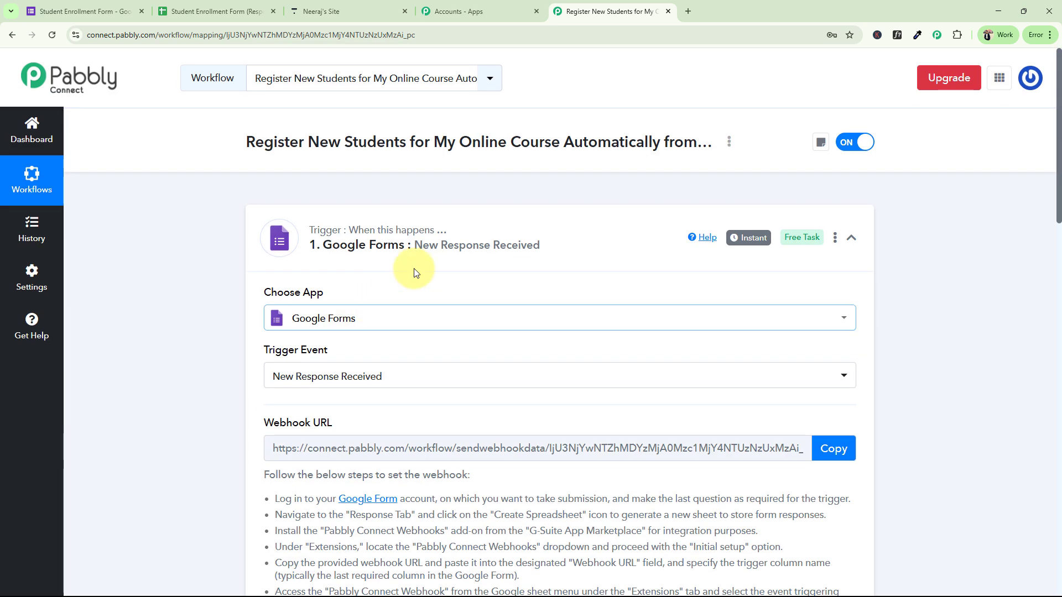
click(439, 227)
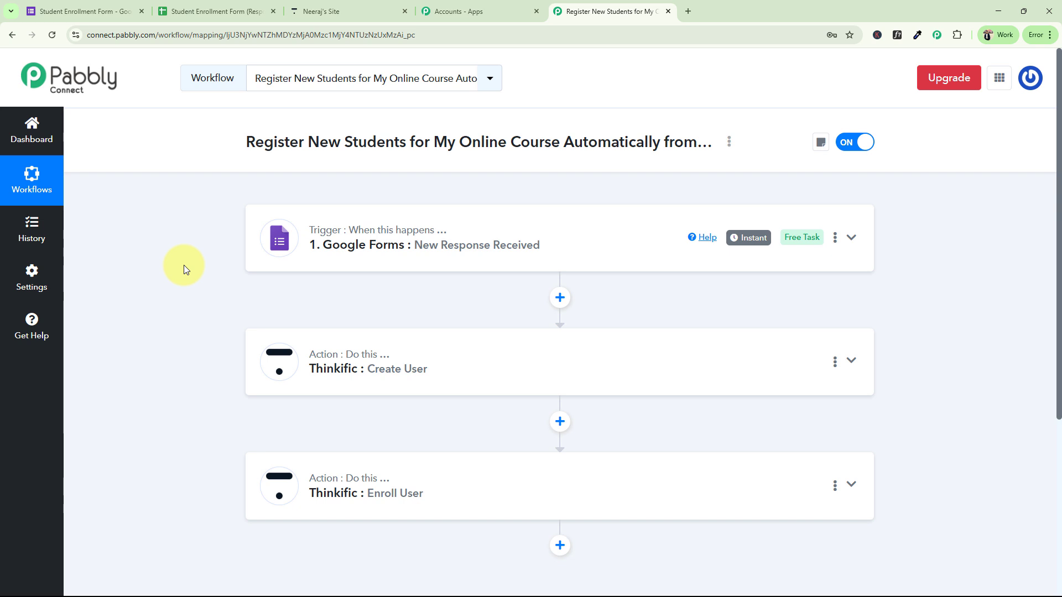
scroll(276, 249, down, 4)
scroll(230, 219, up, 2)
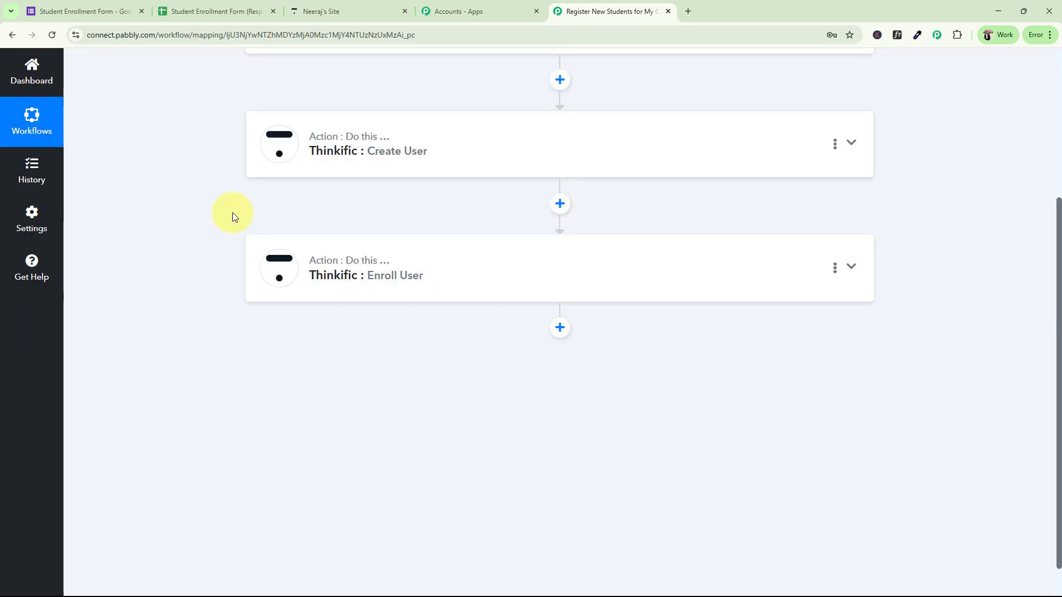
click(351, 262)
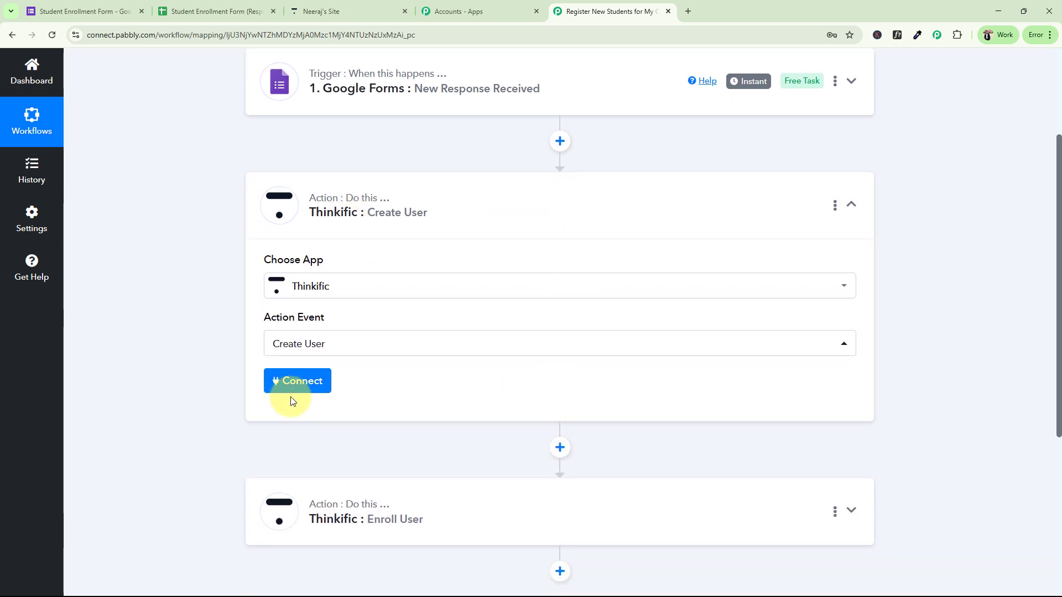
Step: Start a new Thinkific connection and focus its Subdomain field
click(291, 389)
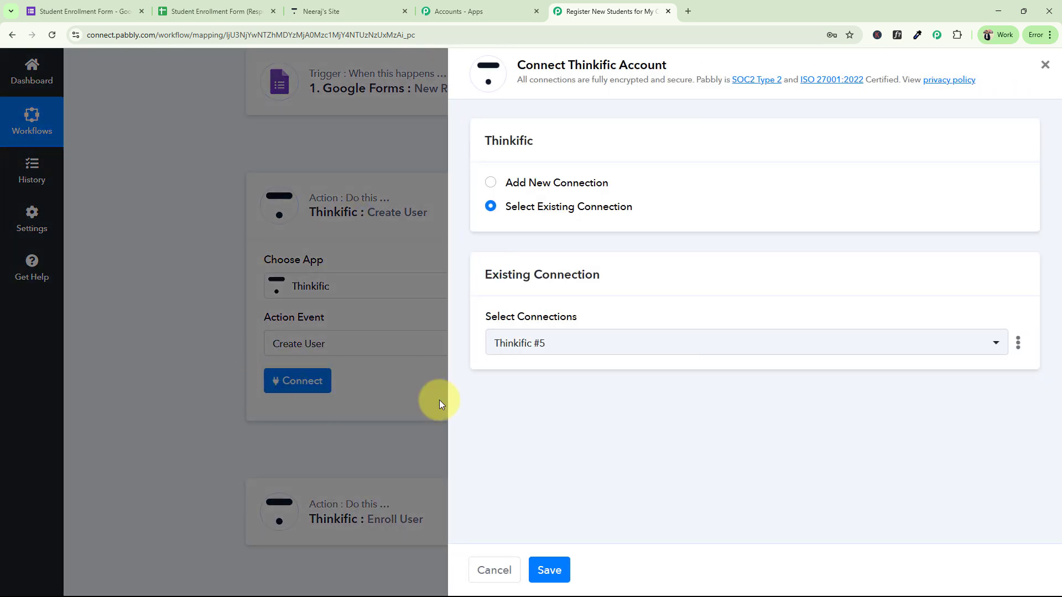
click(490, 183)
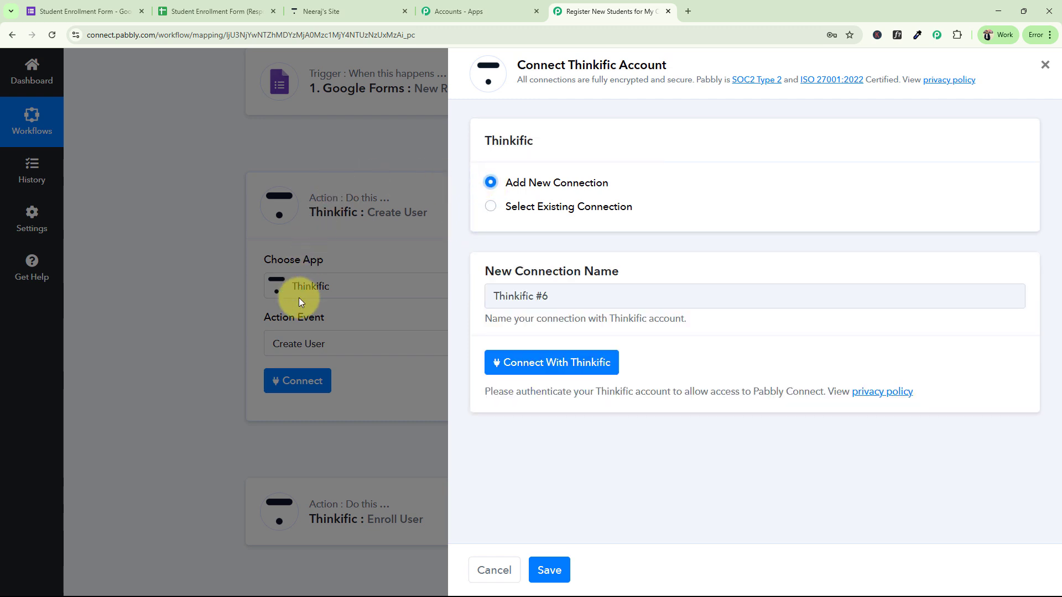
click(548, 364)
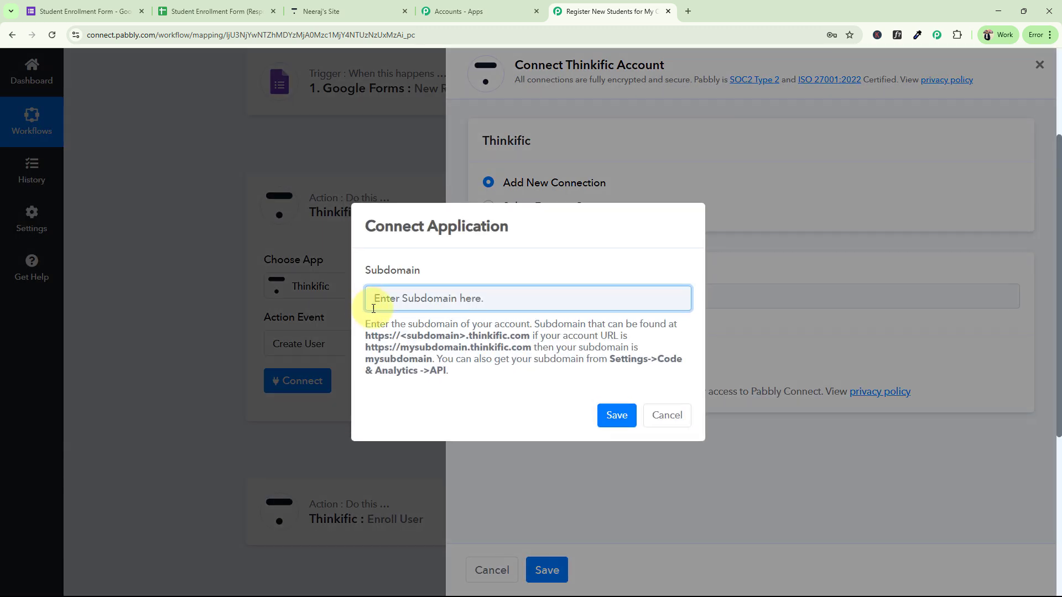
drag(367, 270, 437, 274)
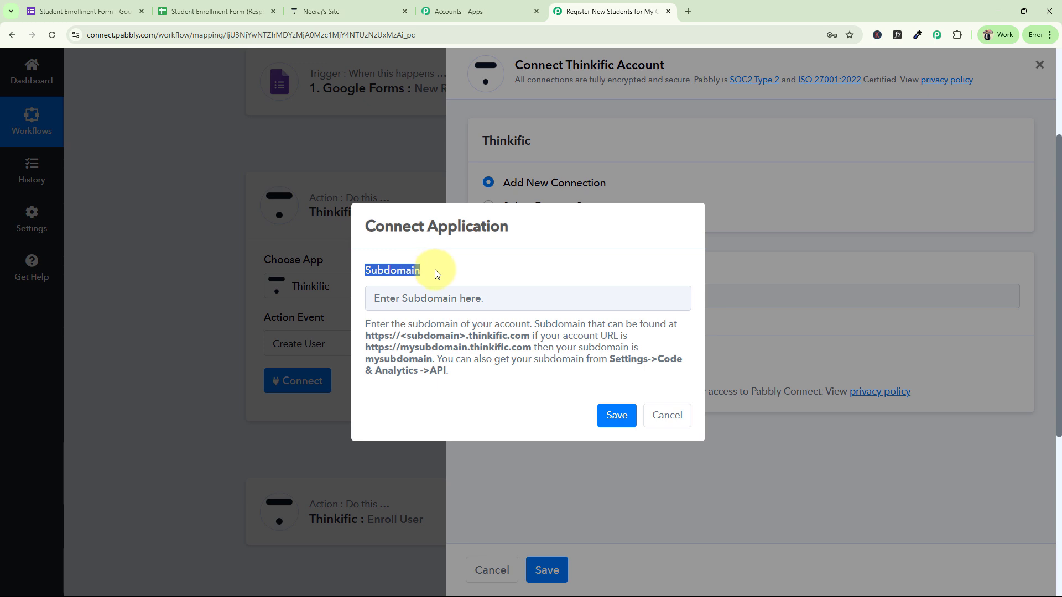
click(418, 302)
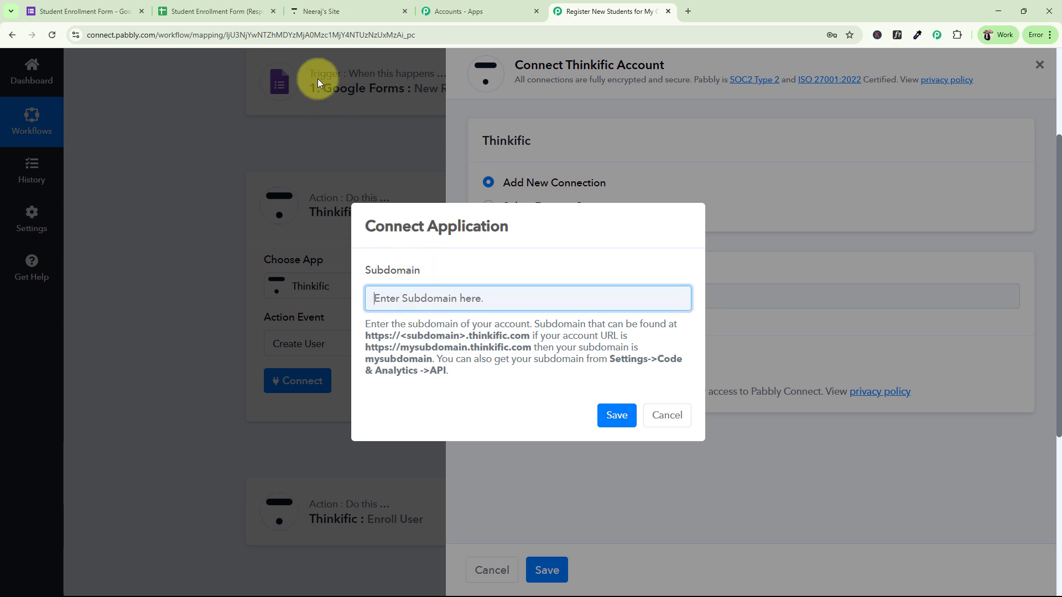
Step: Switch to the Thinkific site tab and select its web address
click(318, 11)
click(118, 35)
click(123, 36)
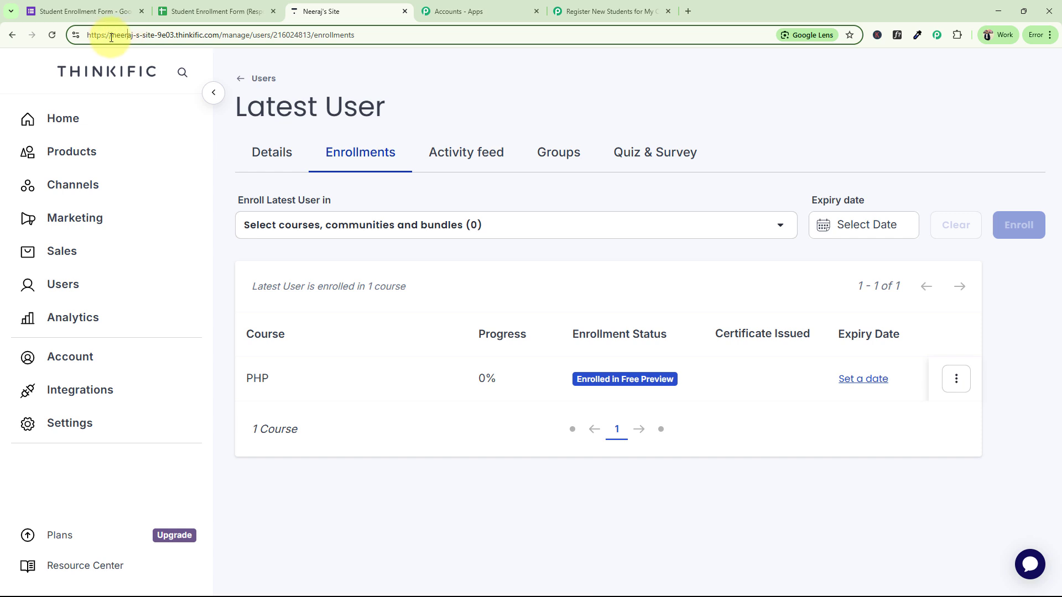
Step: Select the site subdomain in the Thinkific address and return to the Pabbly workflow
drag(123, 37, 193, 41)
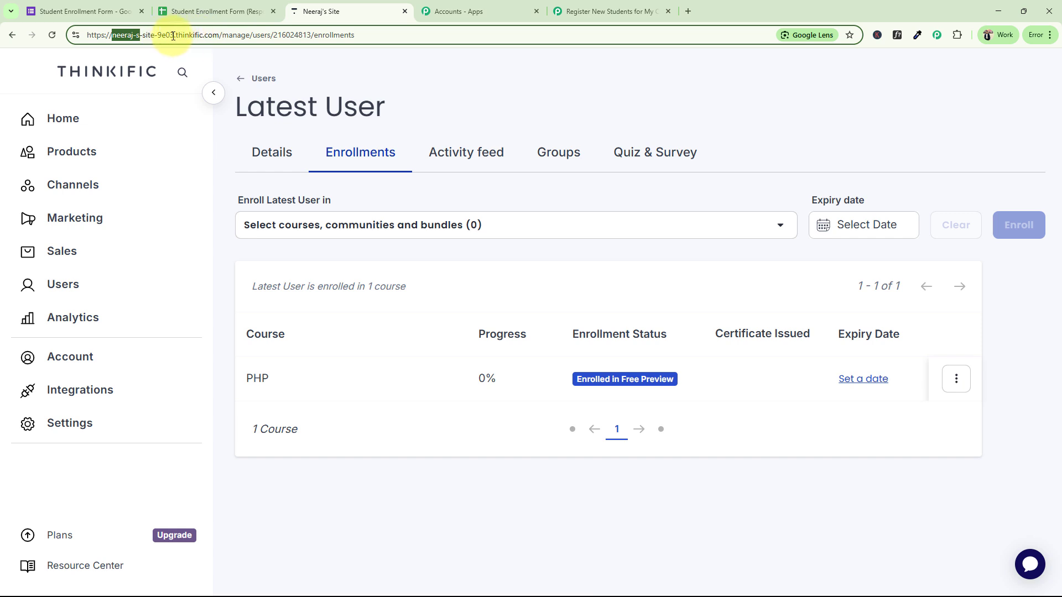
drag(170, 38, 110, 46)
key(ctrl+c)
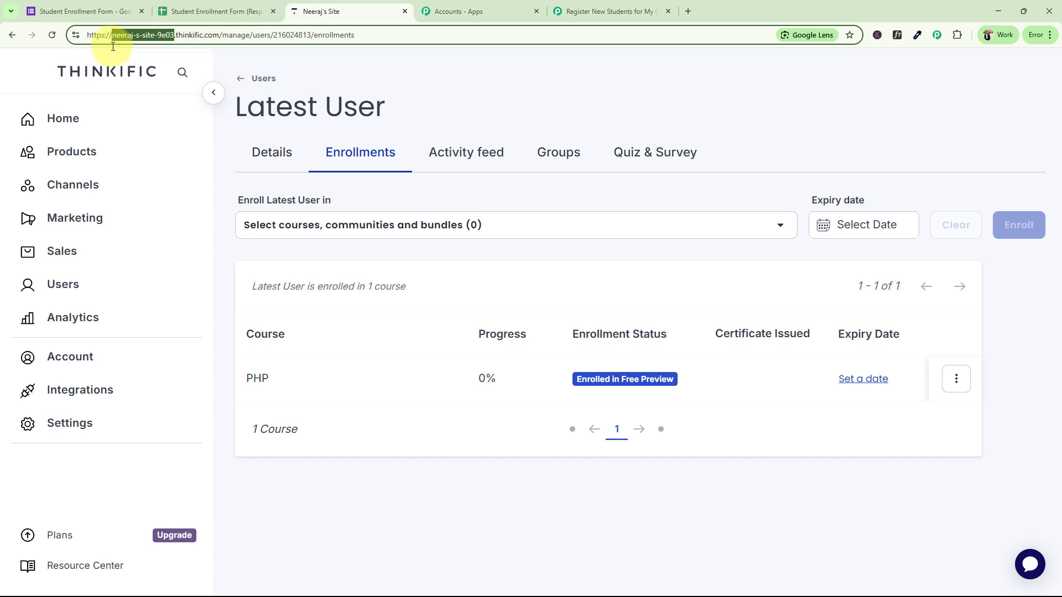
click(609, 11)
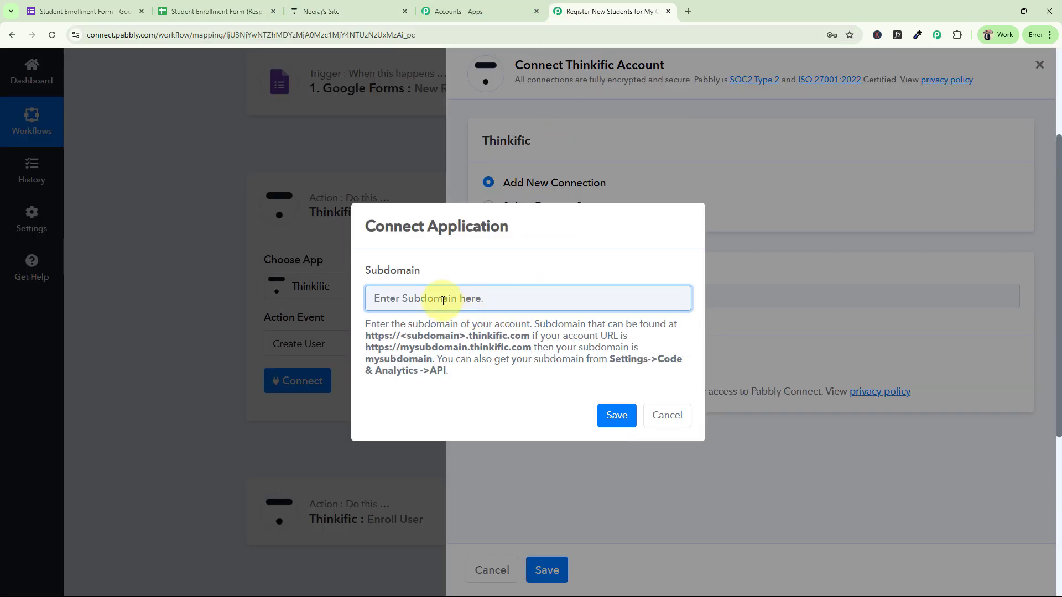
Step: Paste the site subdomain and save to authorize the Thinkific connection
key(ctrl+v)
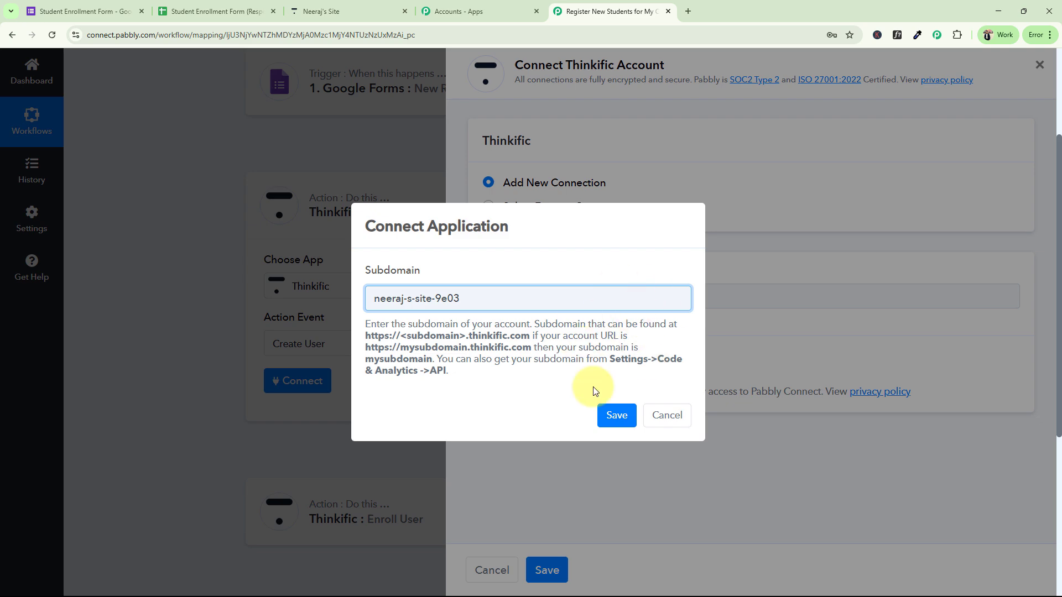
click(615, 416)
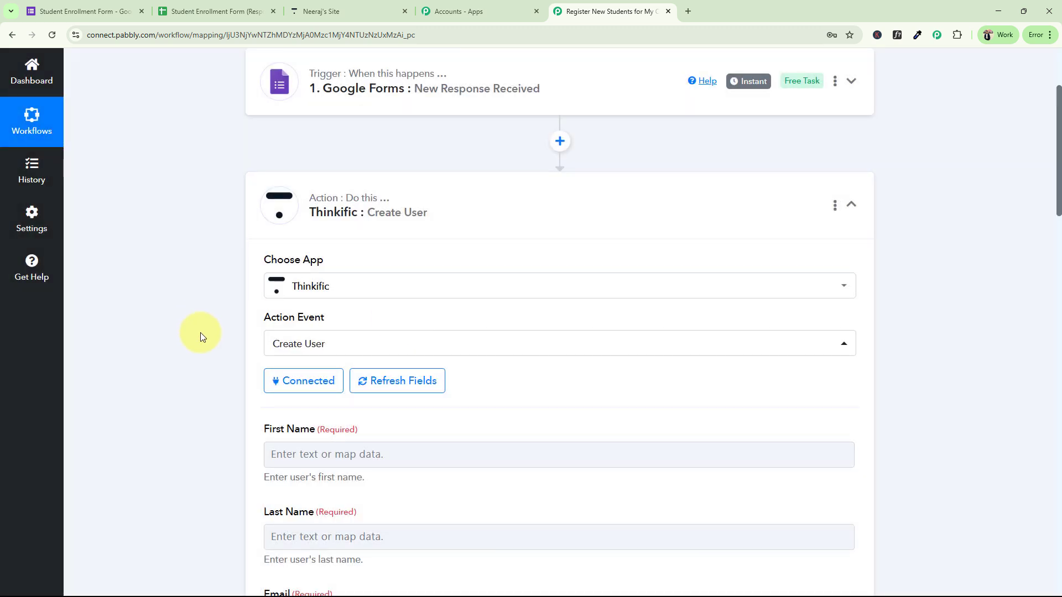
Step: Scroll to the Create User fields and open the First Name data picker
scroll(200, 333, down, 4)
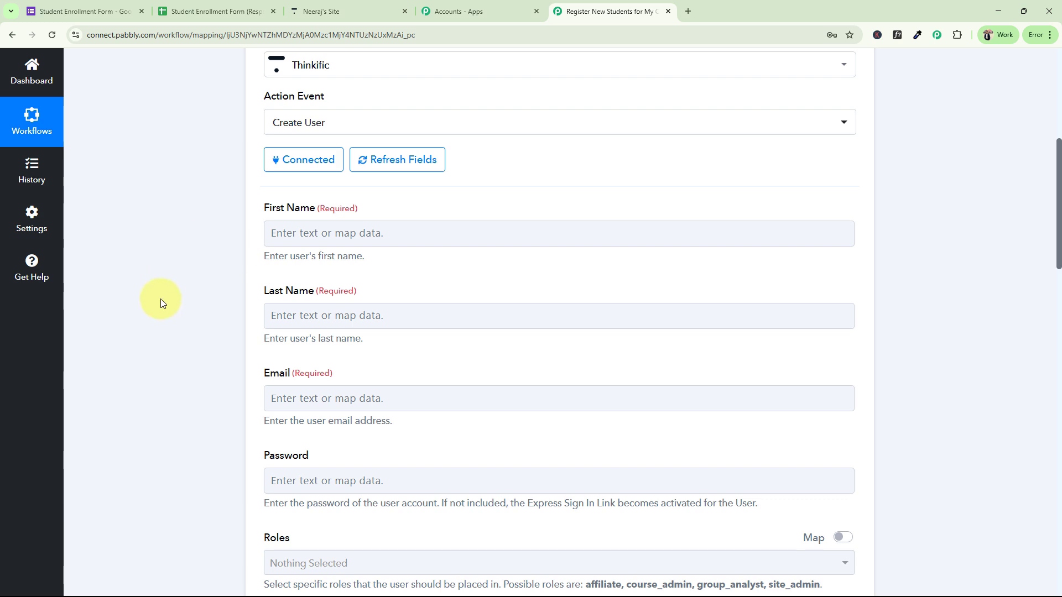
scroll(161, 299, down, 2)
drag(264, 97, 335, 96)
click(228, 196)
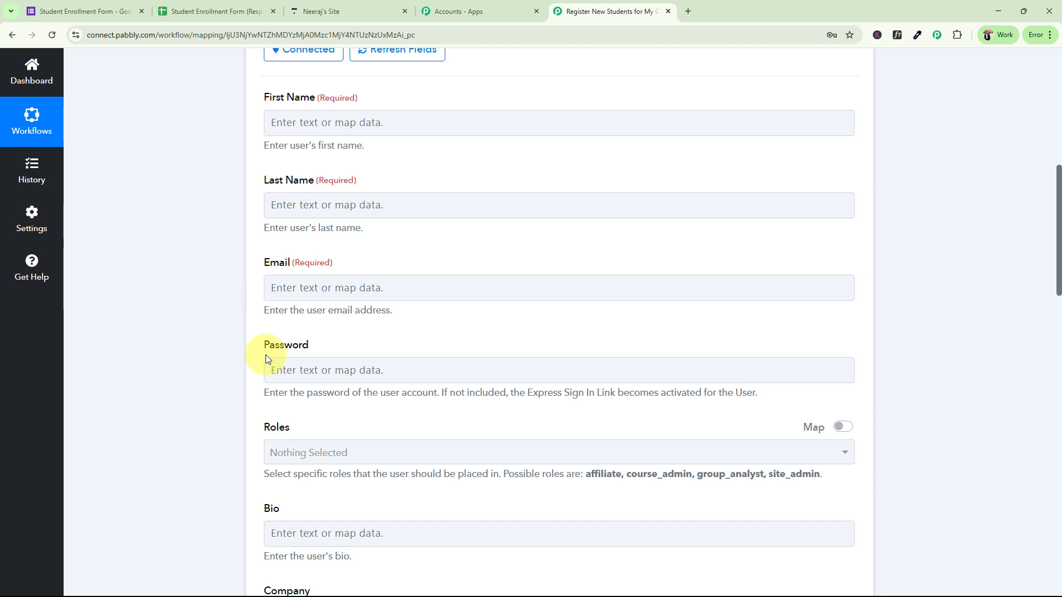
scroll(207, 293, up, 9)
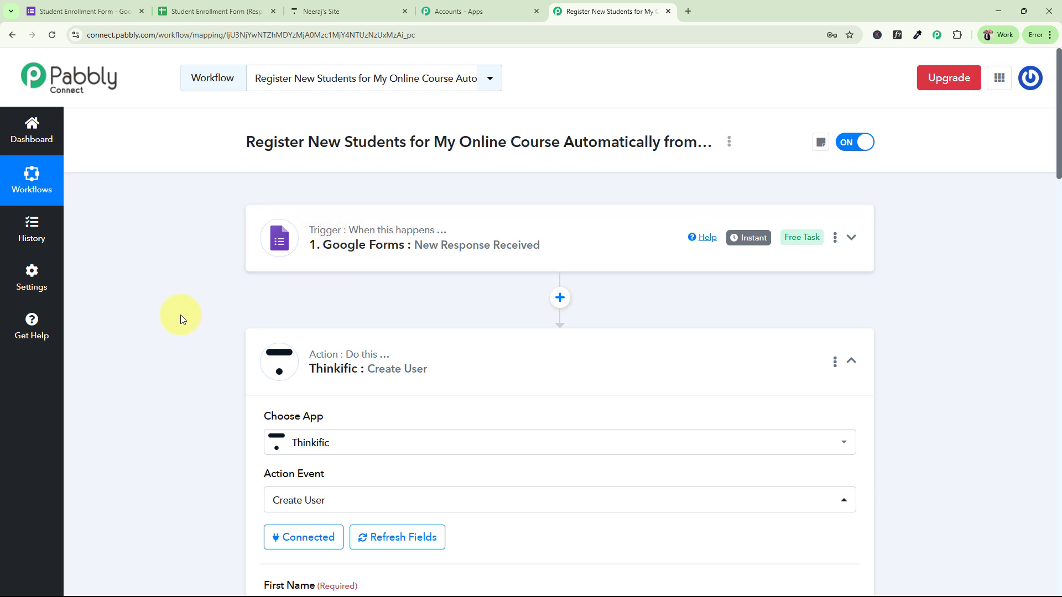
scroll(180, 314, down, 7)
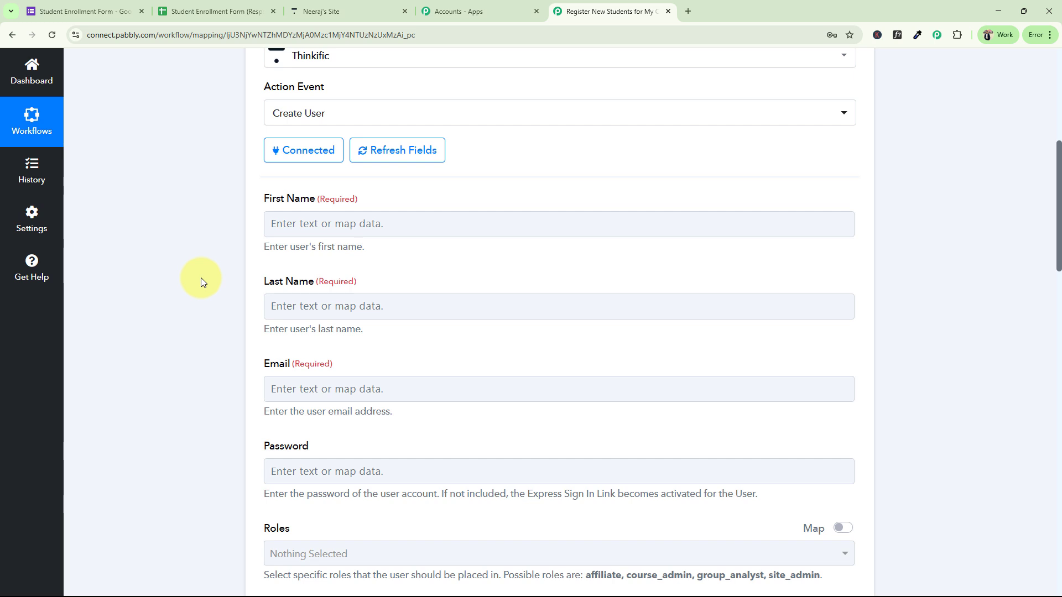
scroll(266, 210, down, 2)
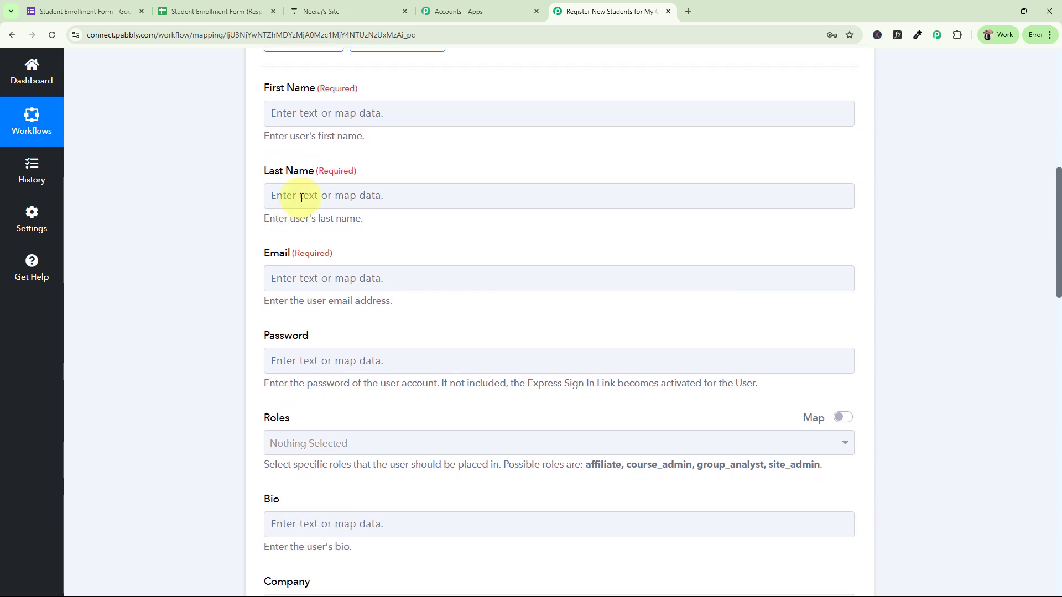
click(304, 113)
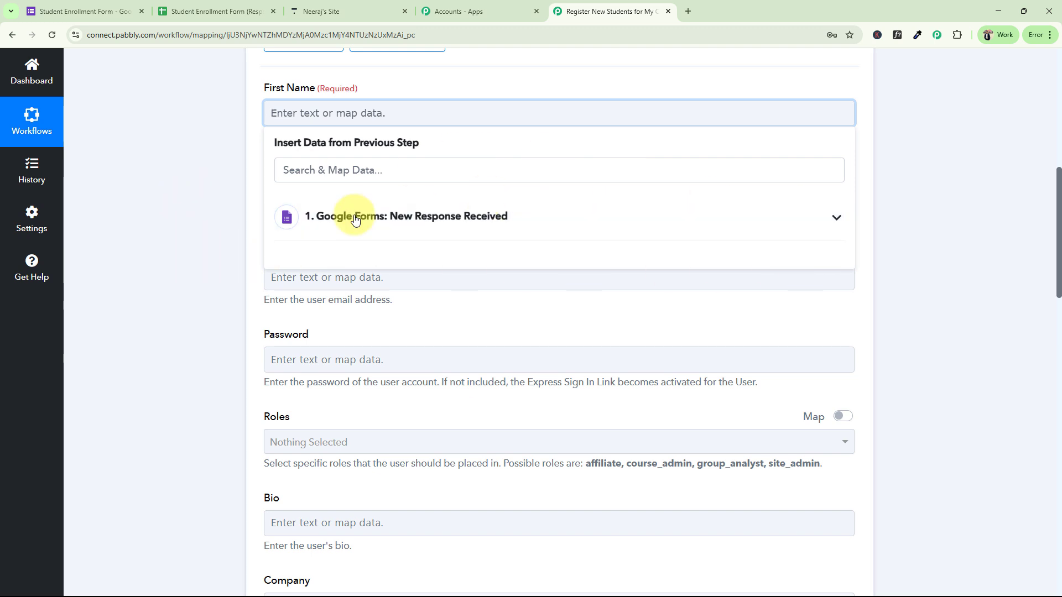
Step: Map the form's First Name, Last Name and Email Address into the matching Create User fields
click(831, 221)
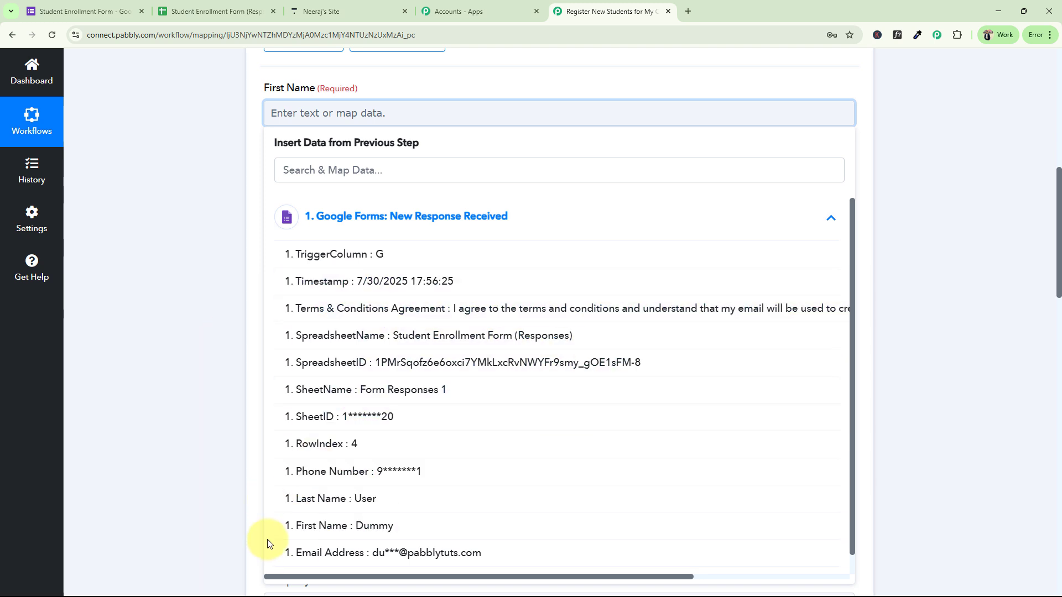
click(366, 529)
click(189, 195)
scroll(186, 268, down, 1)
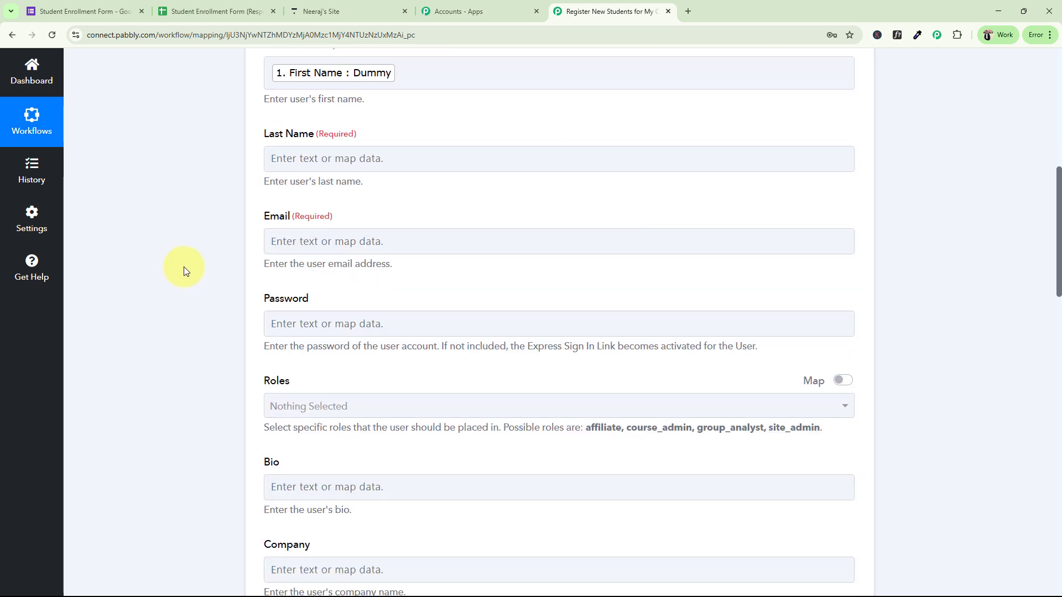
click(283, 146)
click(330, 261)
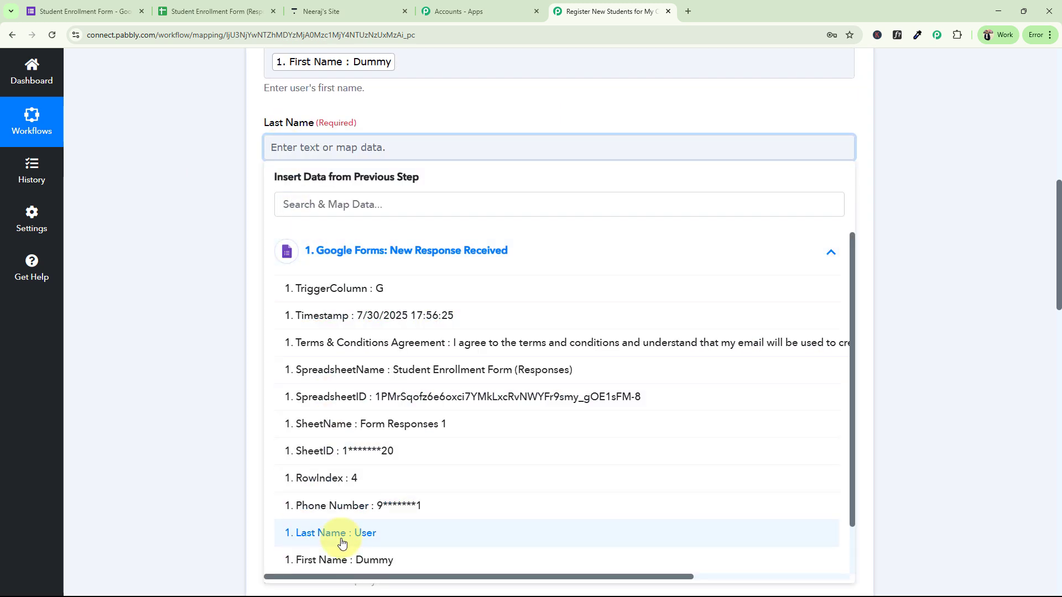
click(323, 533)
click(268, 242)
click(331, 339)
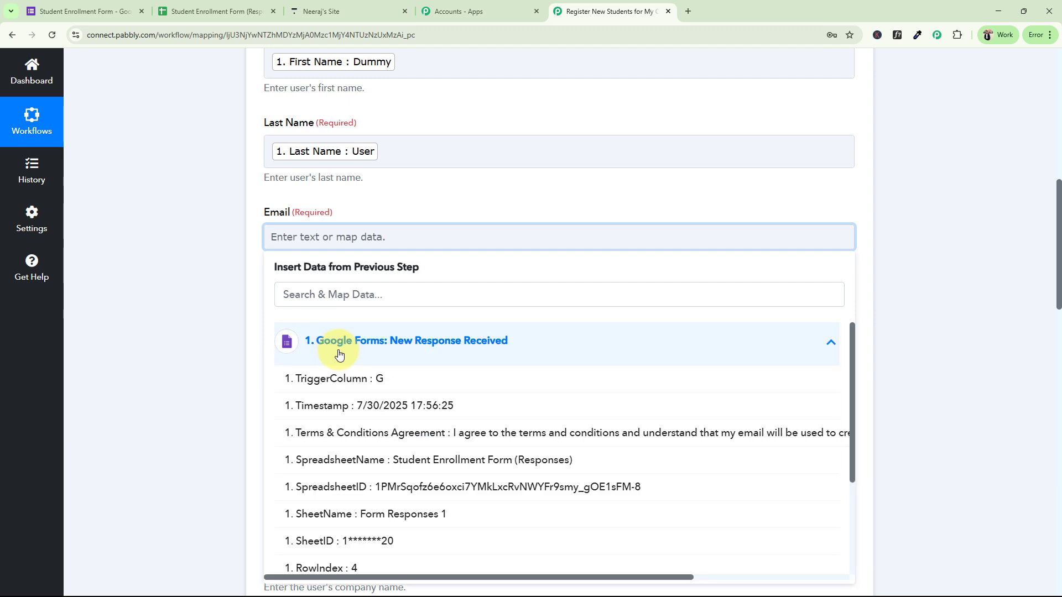
scroll(380, 536, down, 3)
click(401, 534)
click(236, 294)
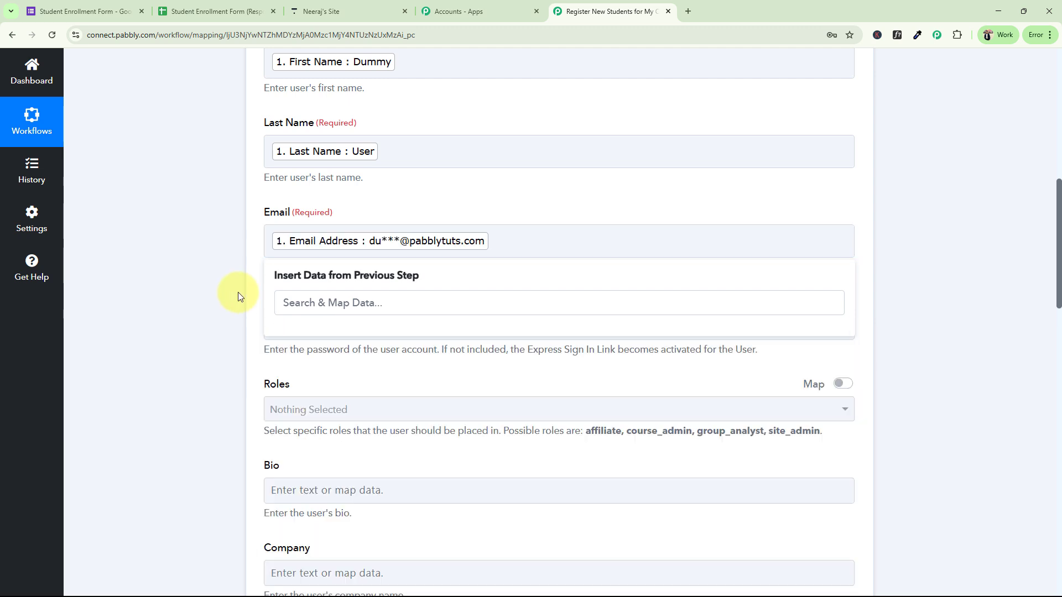
Step: Recheck the Email mapping, then save and send a test request creating Dummy User
scroll(231, 339, down, 5)
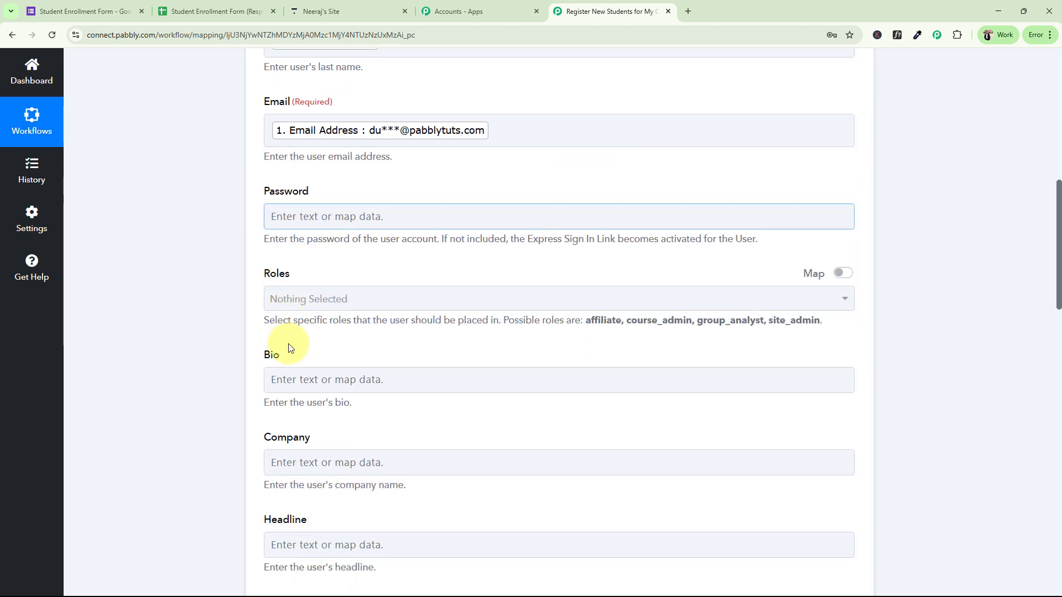
scroll(411, 408, down, 10)
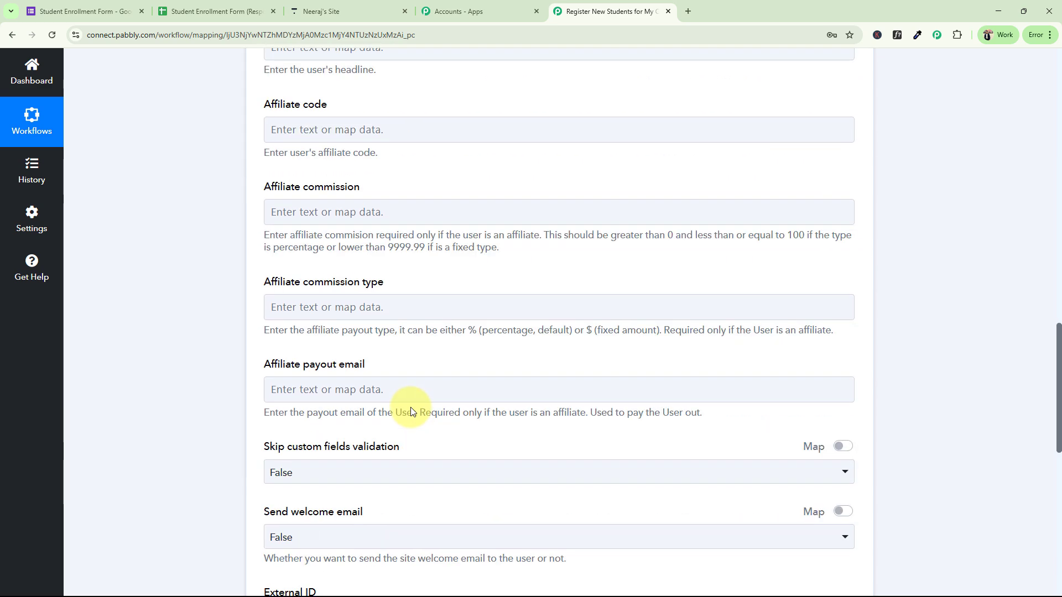
scroll(412, 408, up, 9)
scroll(412, 408, up, 10)
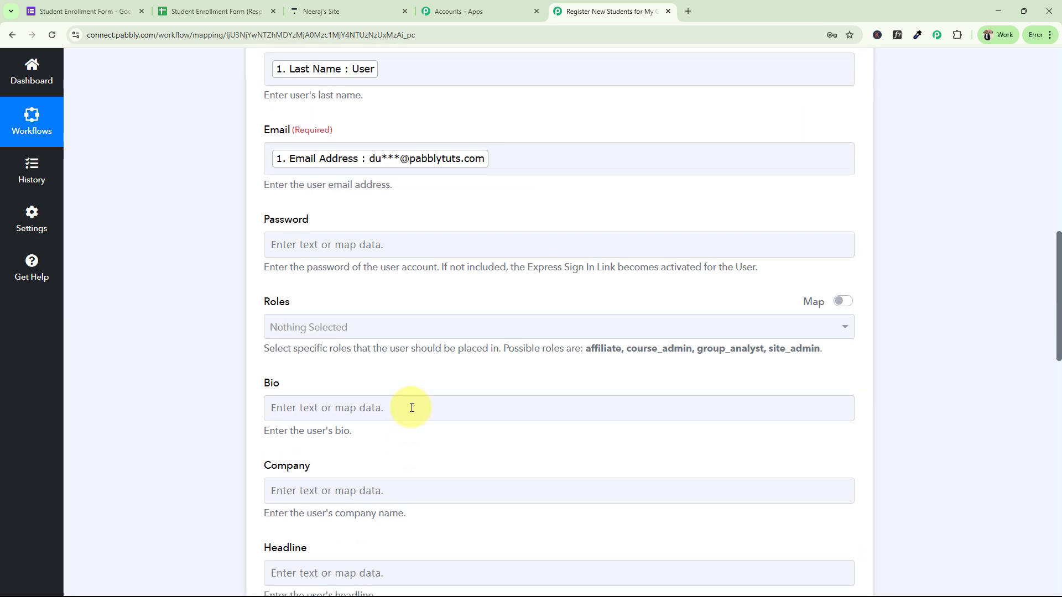
scroll(412, 407, up, 1)
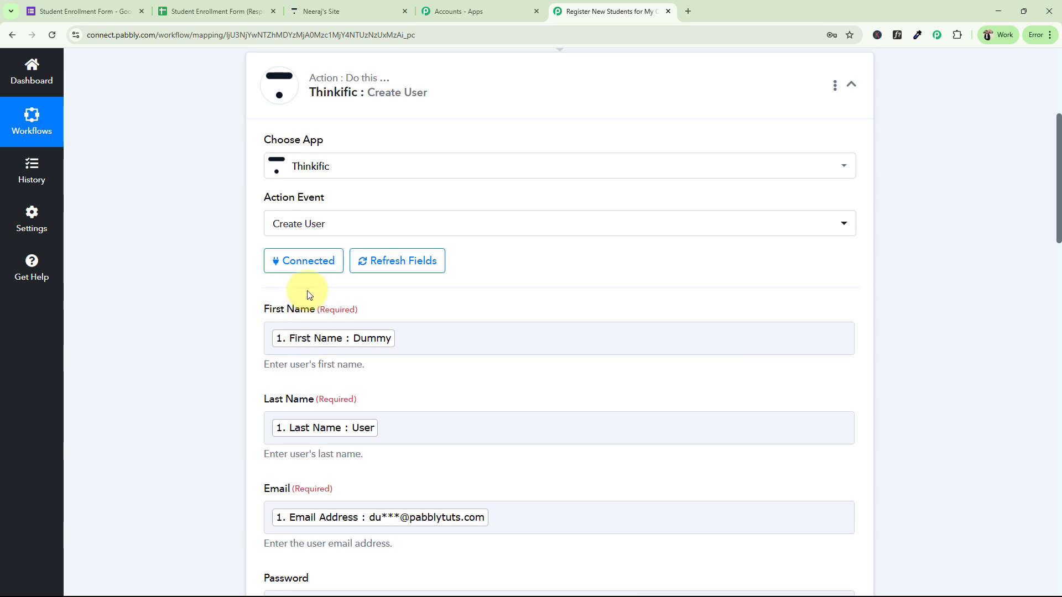
scroll(201, 267, up, 3)
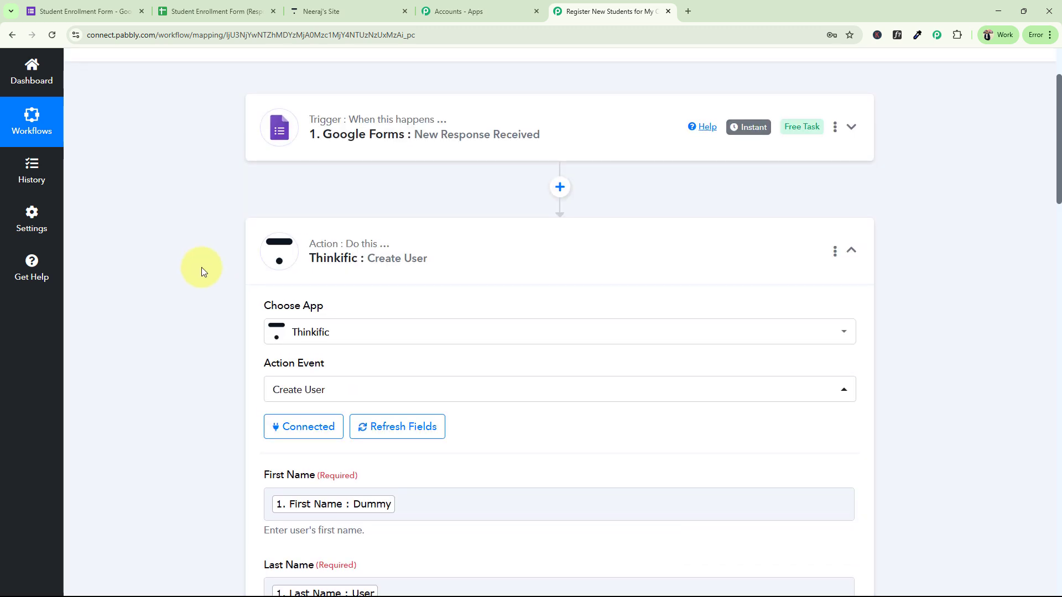
scroll(201, 267, down, 5)
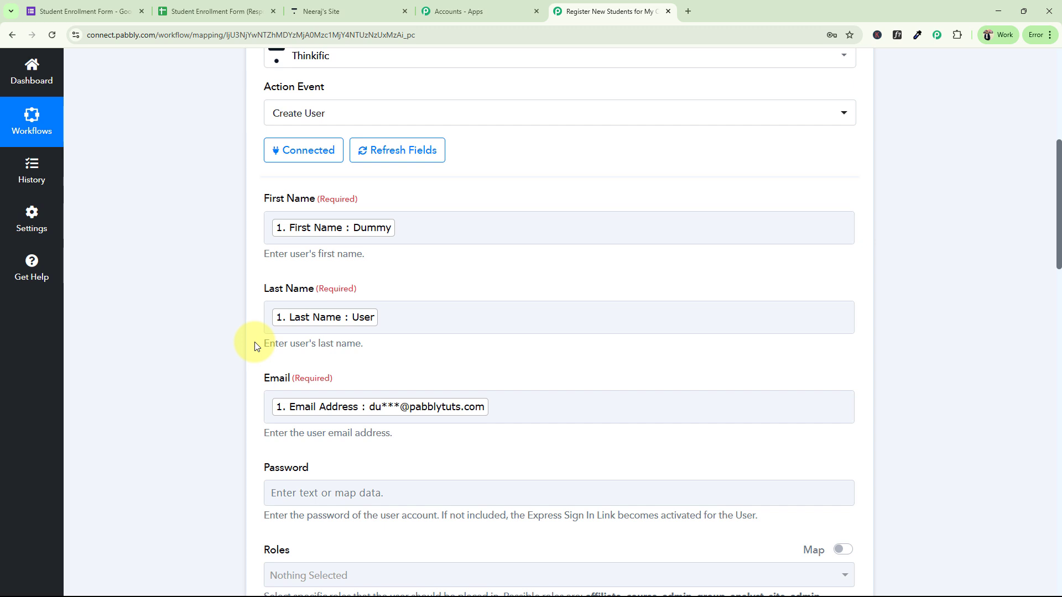
drag(1058, 166, 1058, 207)
click(566, 243)
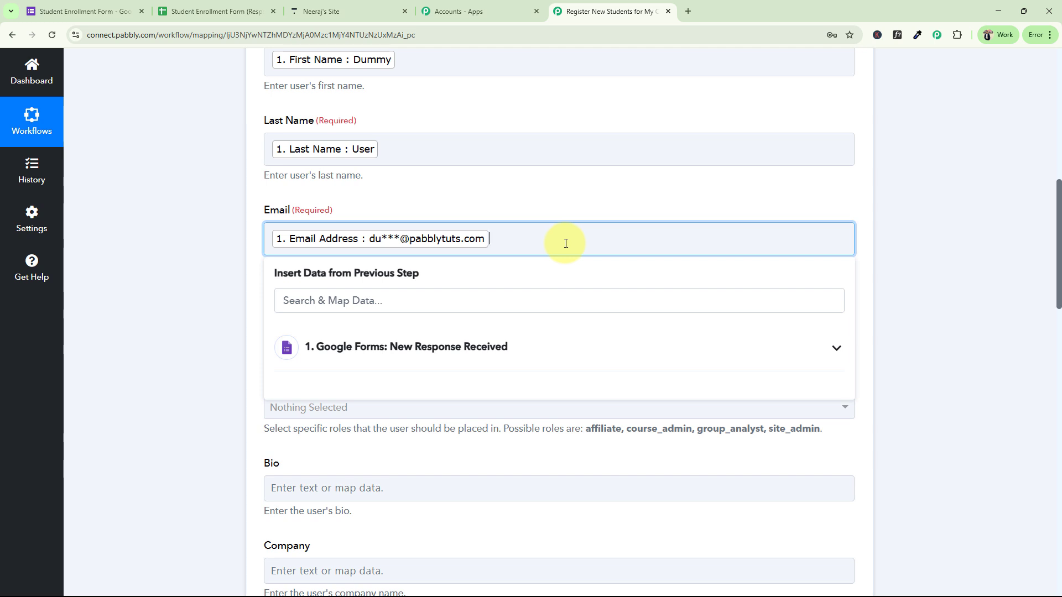
click(228, 292)
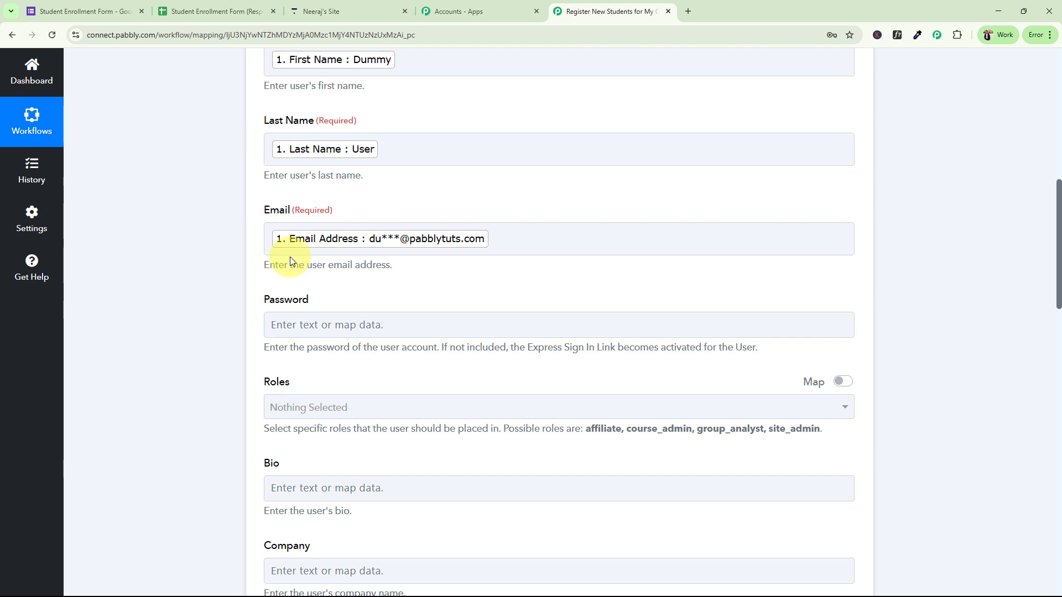
scroll(289, 257, down, 10)
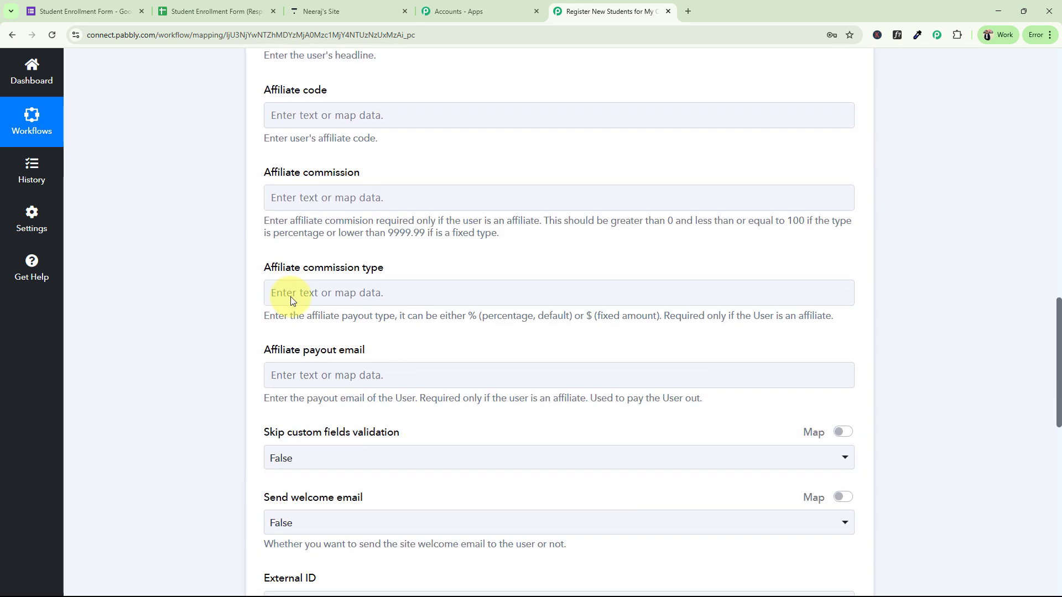
scroll(291, 299, down, 3)
click(284, 476)
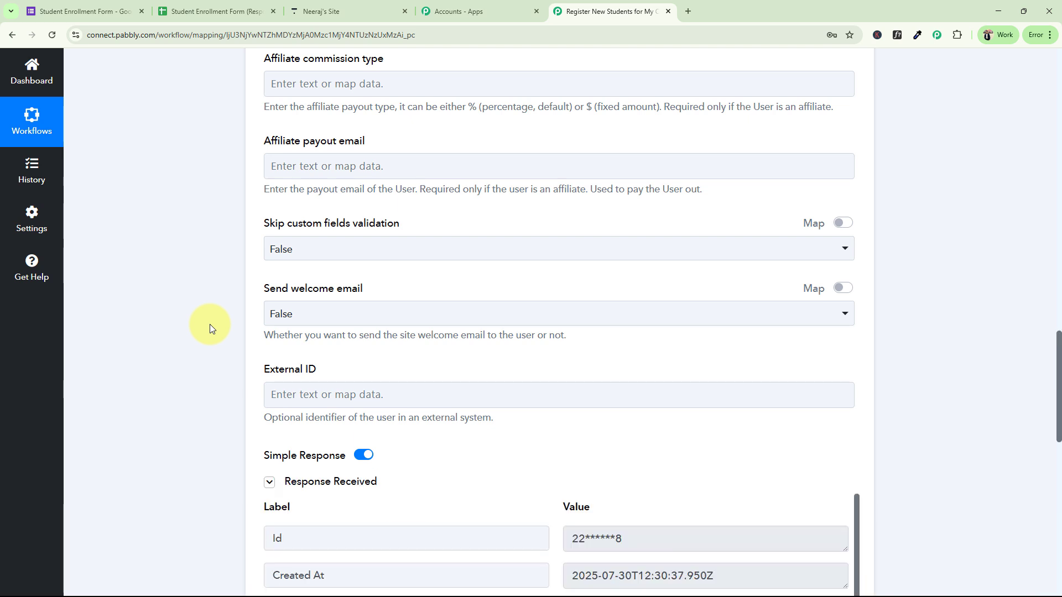
scroll(211, 324, down, 5)
drag(651, 356, 568, 374)
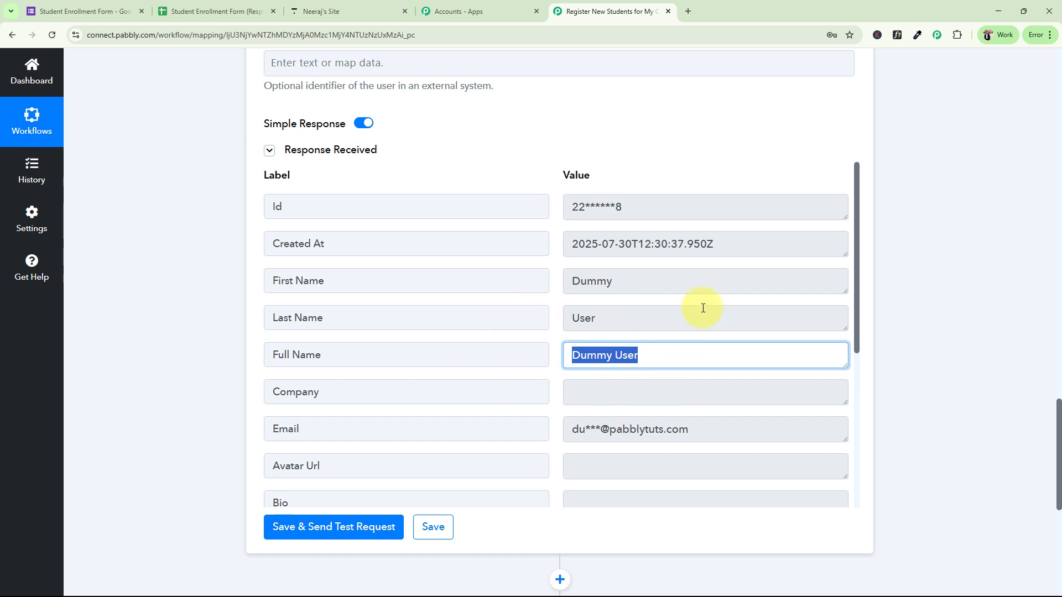
click(332, 14)
click(57, 293)
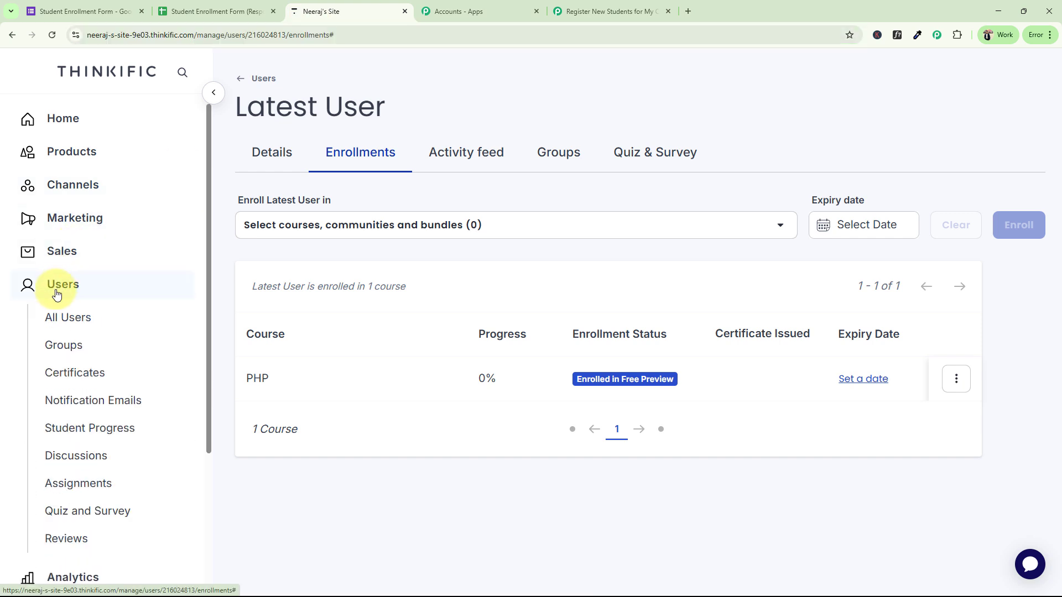
click(70, 326)
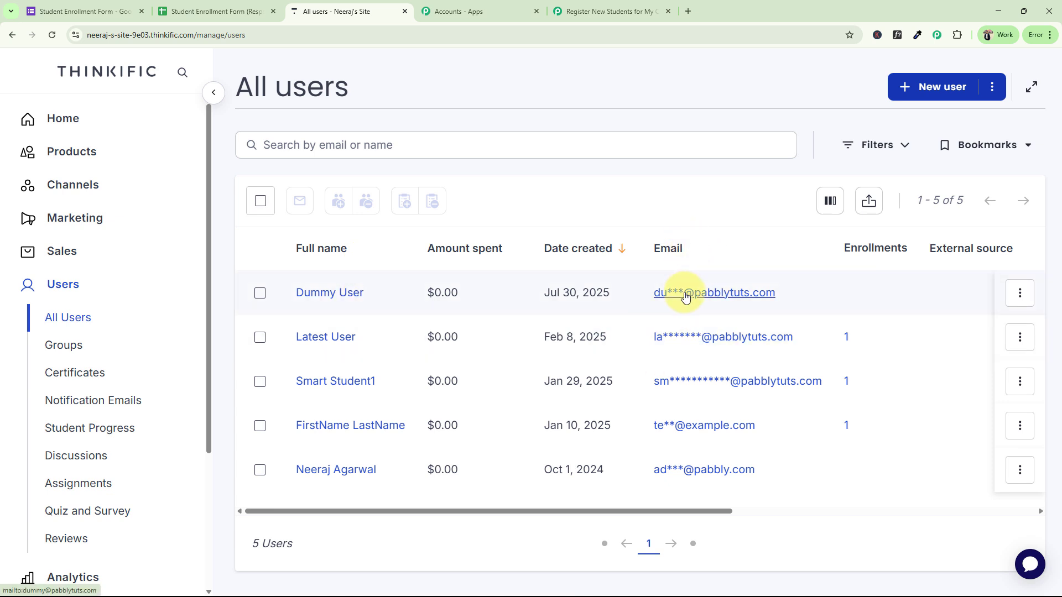
drag(843, 247, 907, 248)
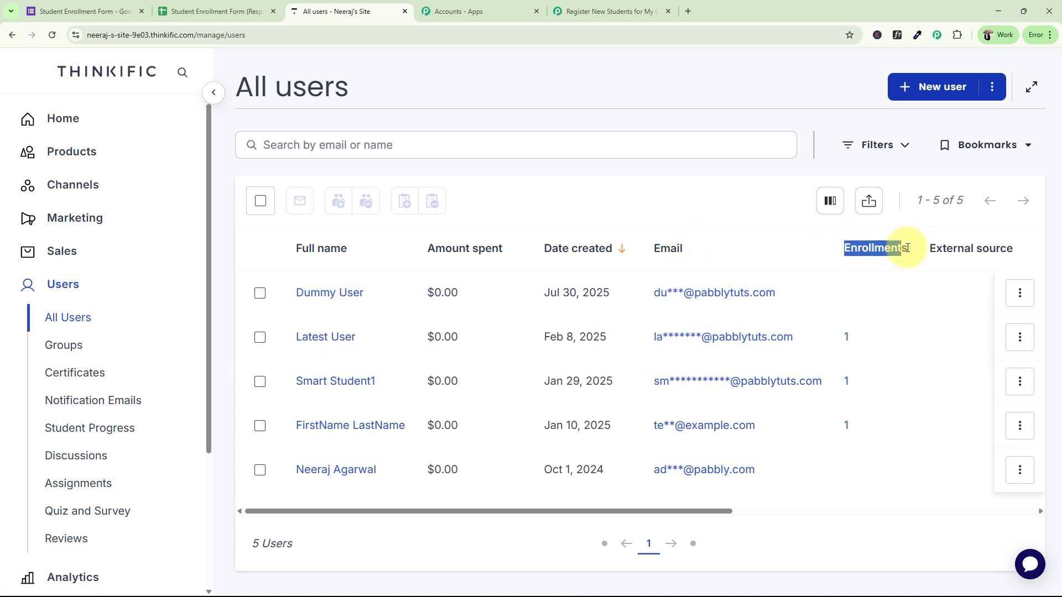
click(863, 293)
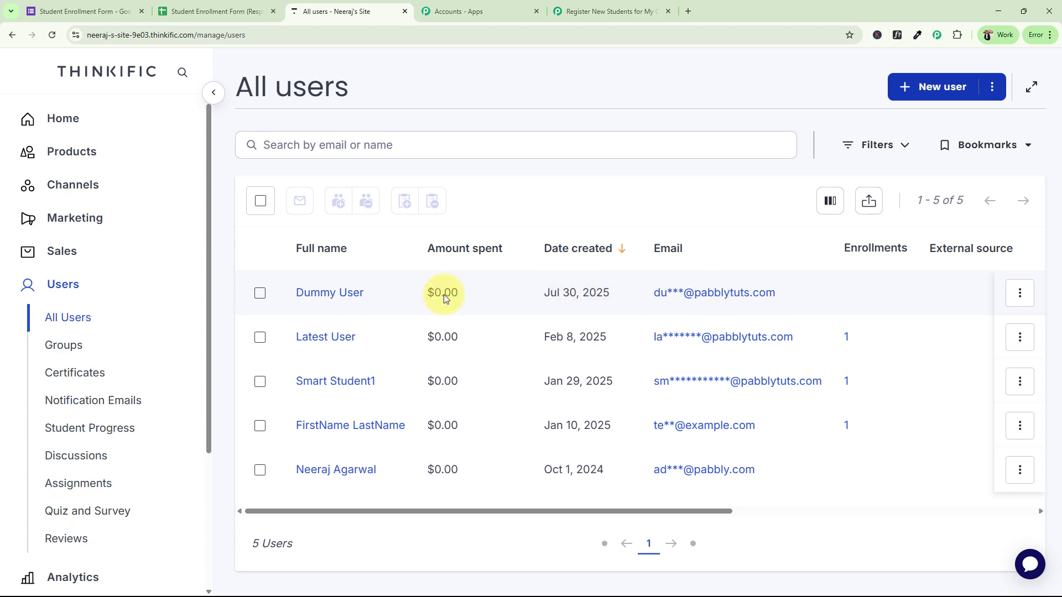
click(607, 11)
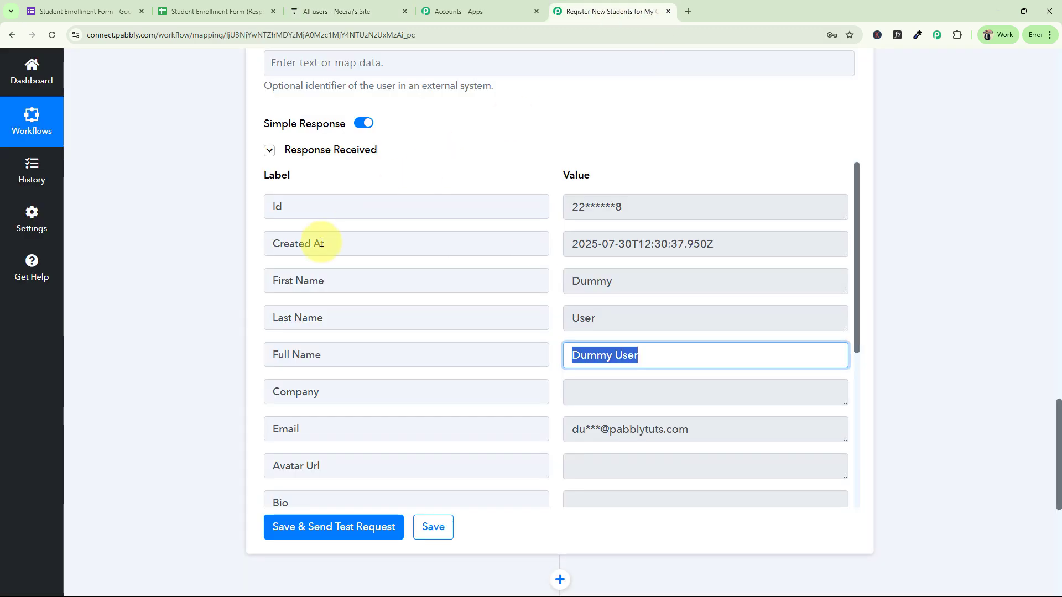
Step: Open the Enroll User step and connect it to the existing Thinkific #6 account
scroll(321, 242, up, 20)
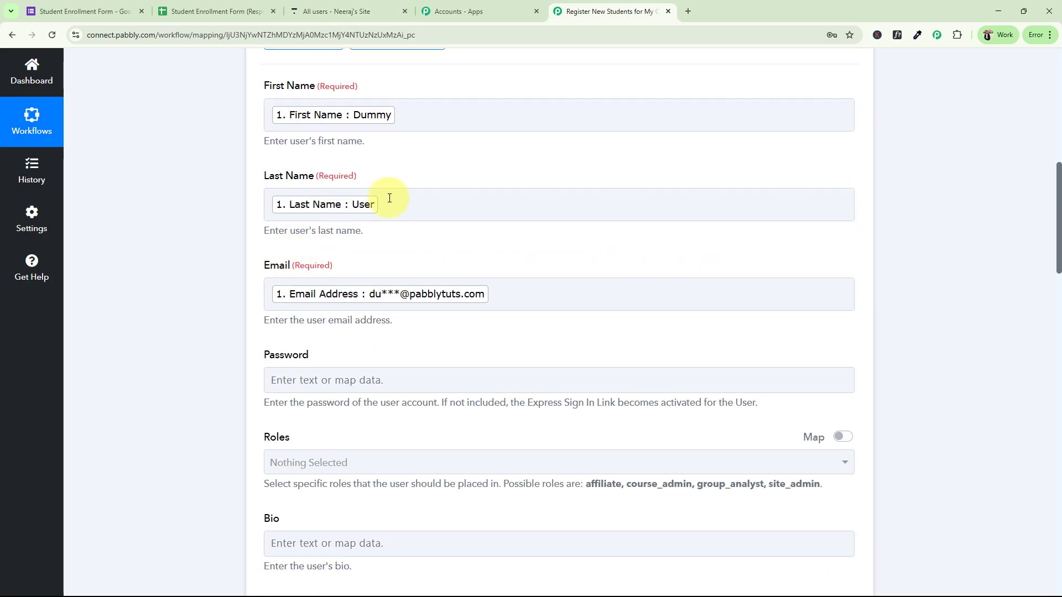
scroll(389, 198, up, 4)
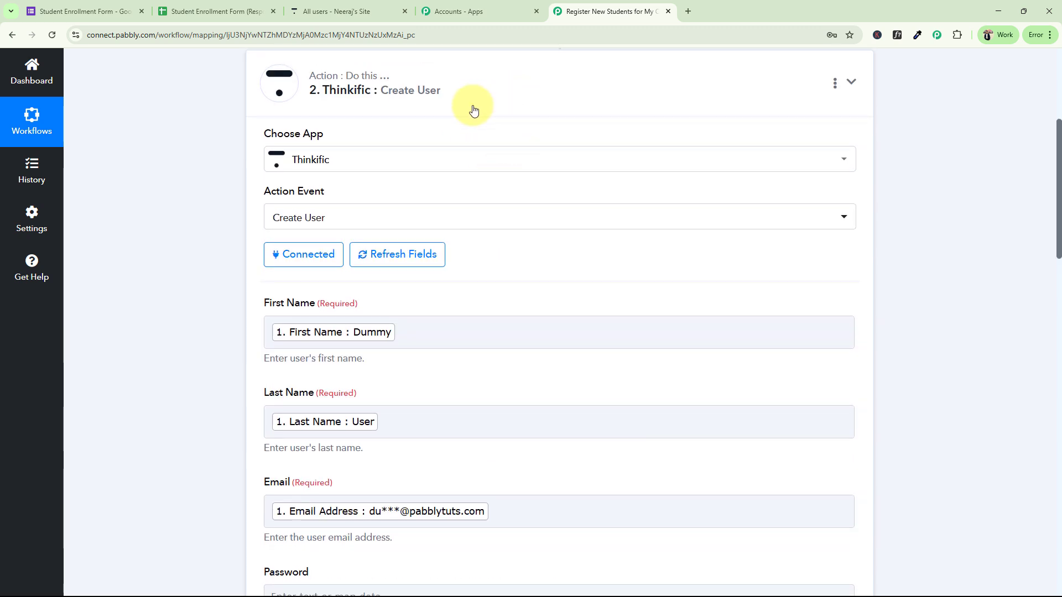
click(474, 110)
click(362, 237)
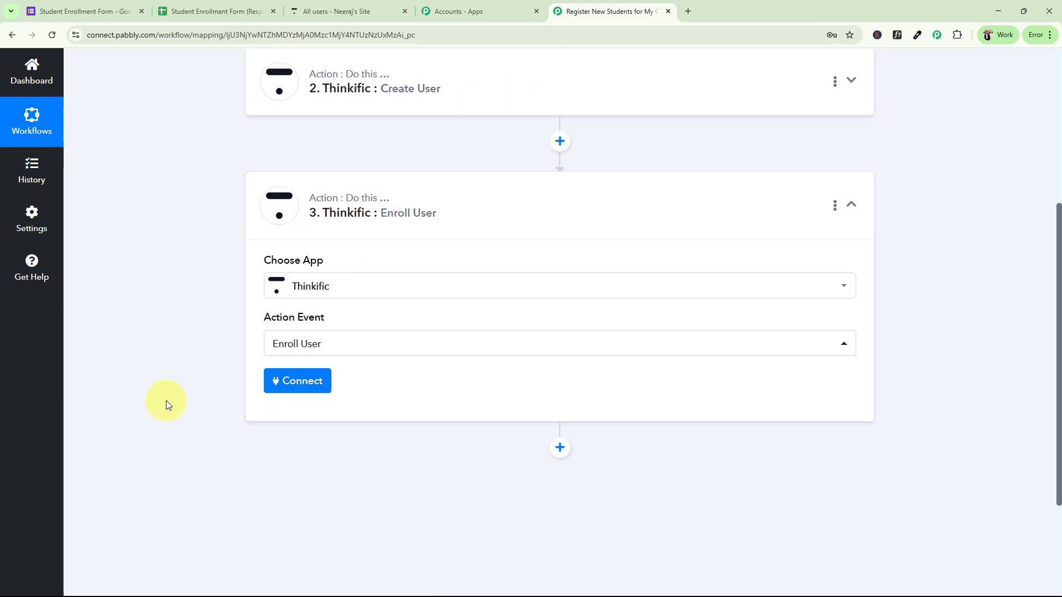
click(289, 387)
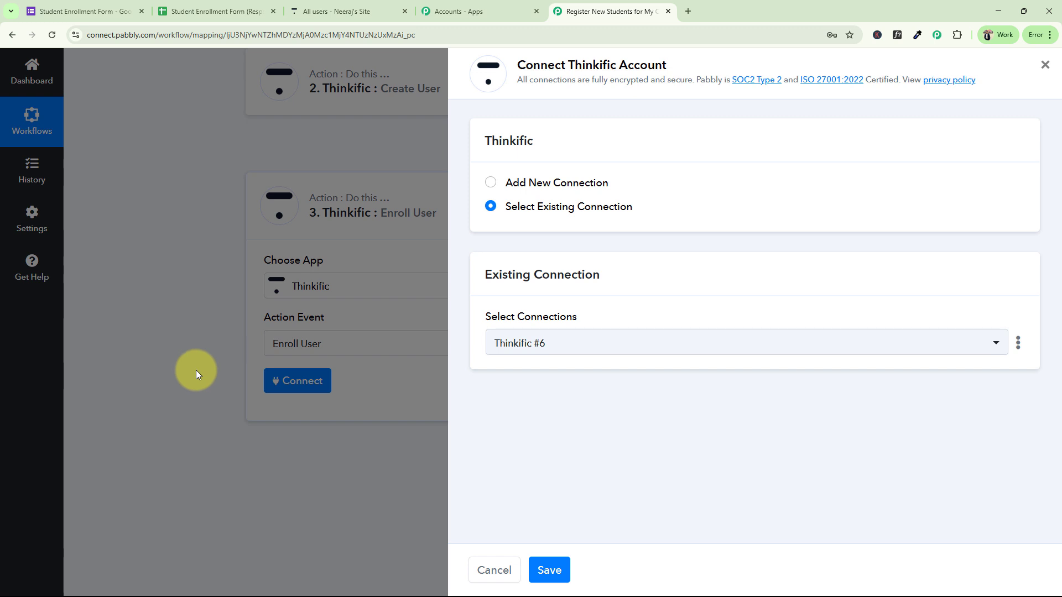
click(548, 570)
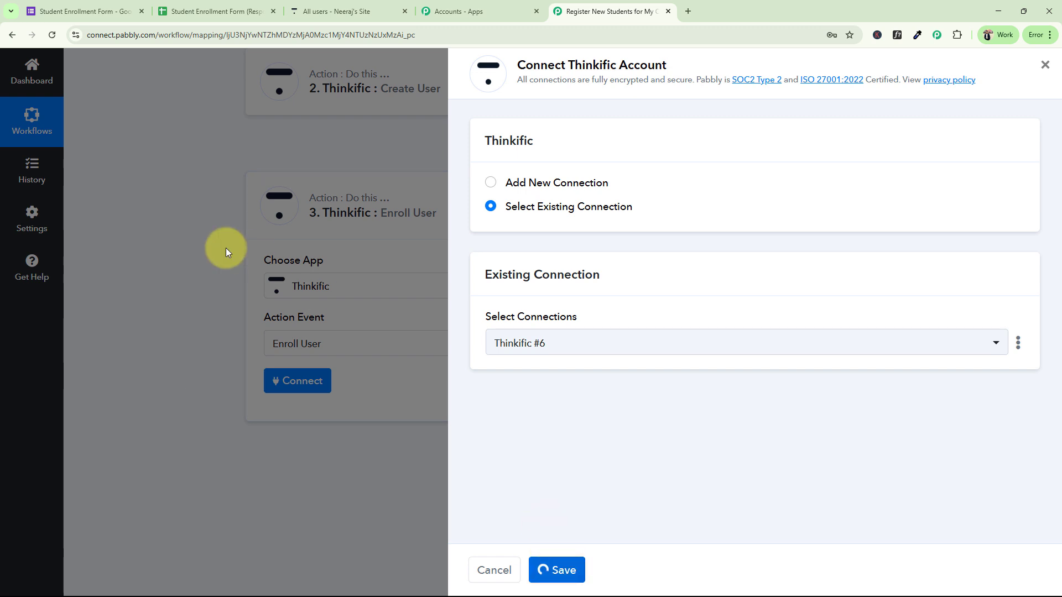
Step: Keep PHP as the enrollment course and review the User ID user list
scroll(210, 394, down, 3)
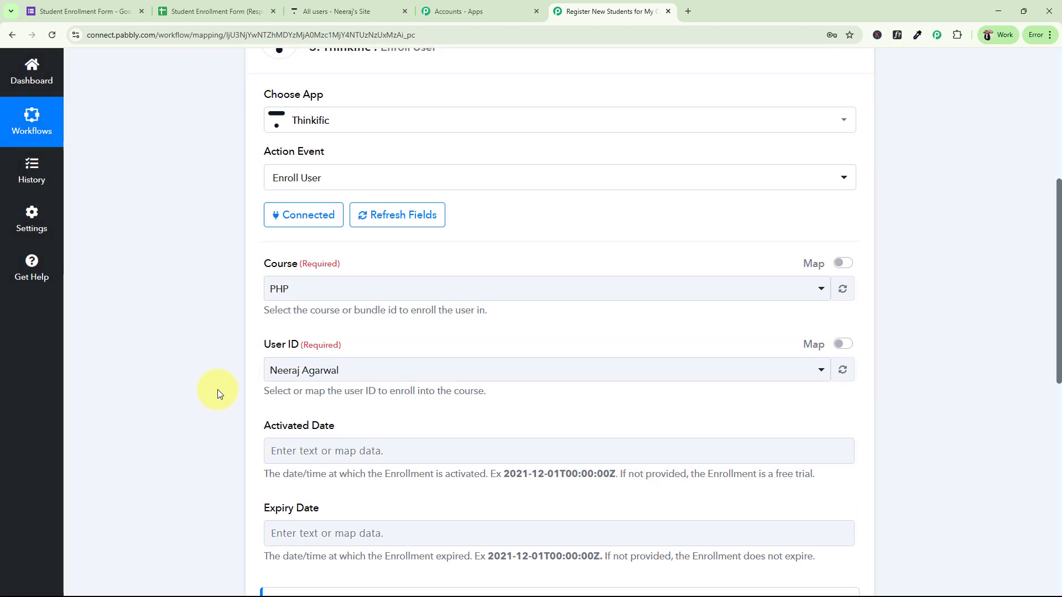
drag(263, 268, 347, 270)
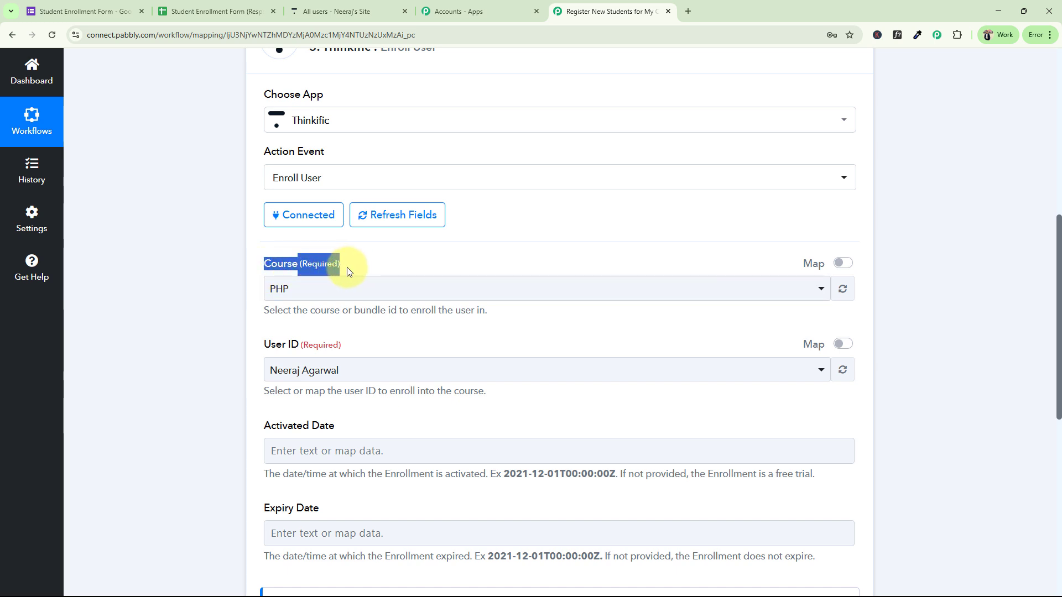
click(210, 277)
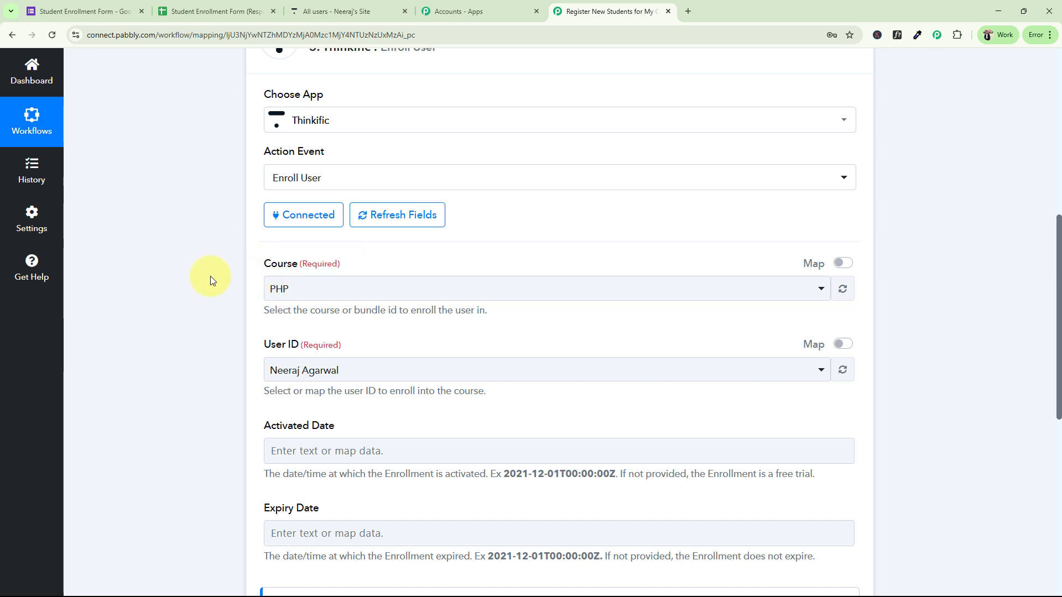
click(296, 297)
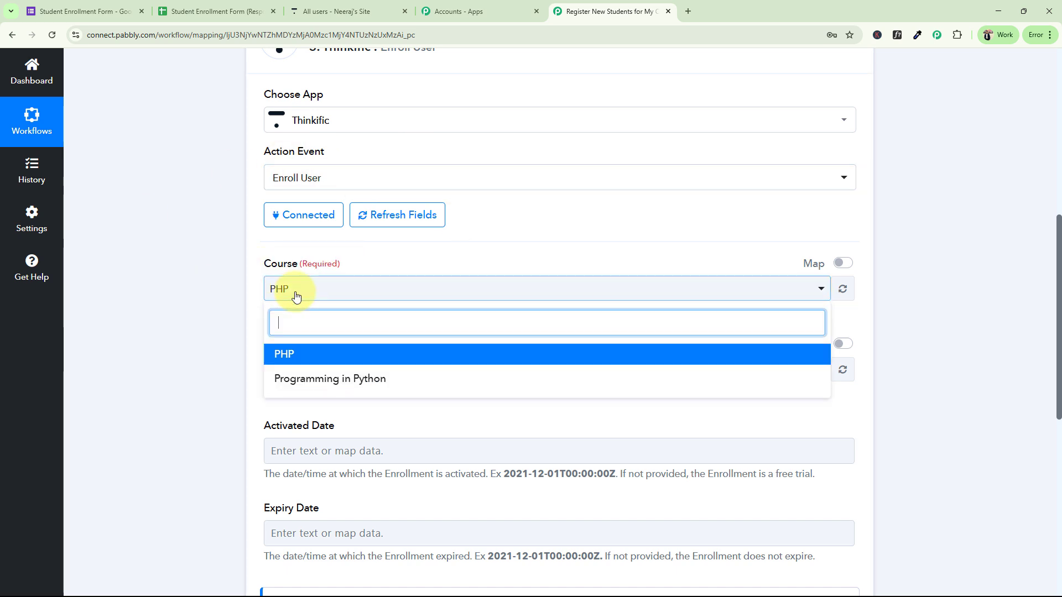
click(296, 355)
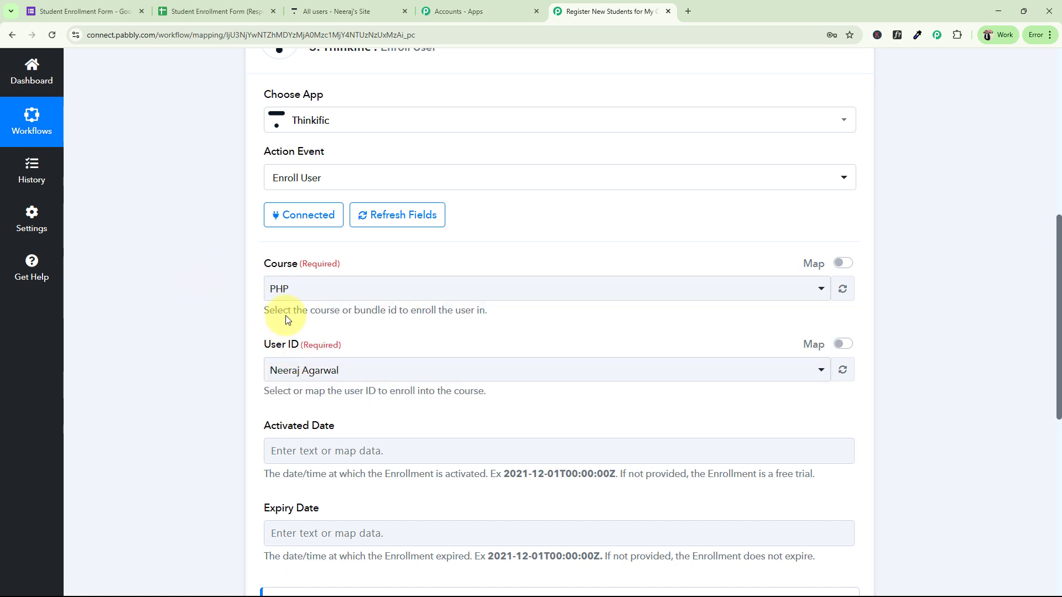
scroll(201, 367, down, 3)
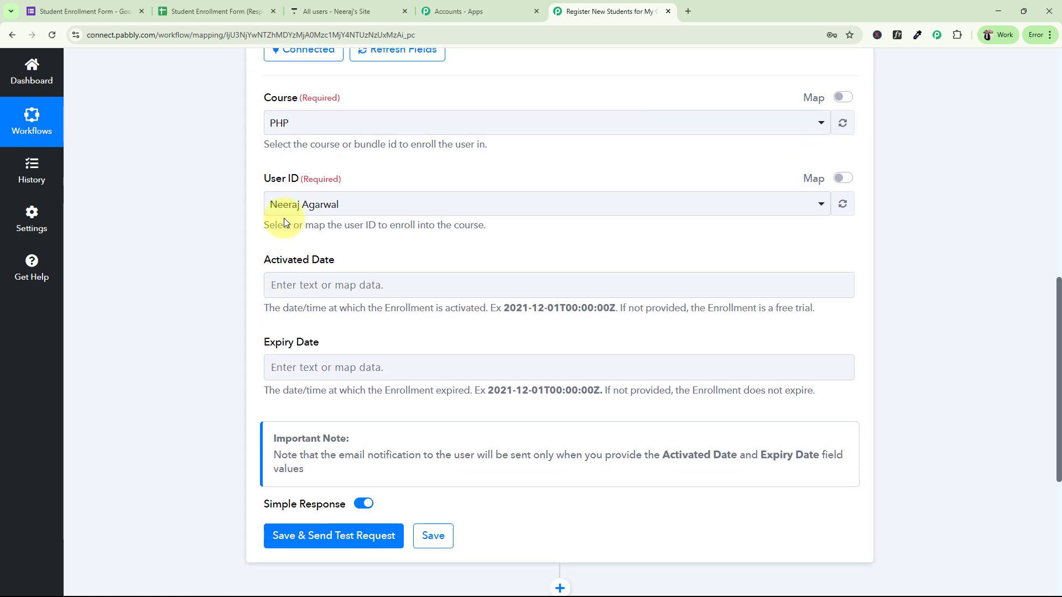
click(290, 210)
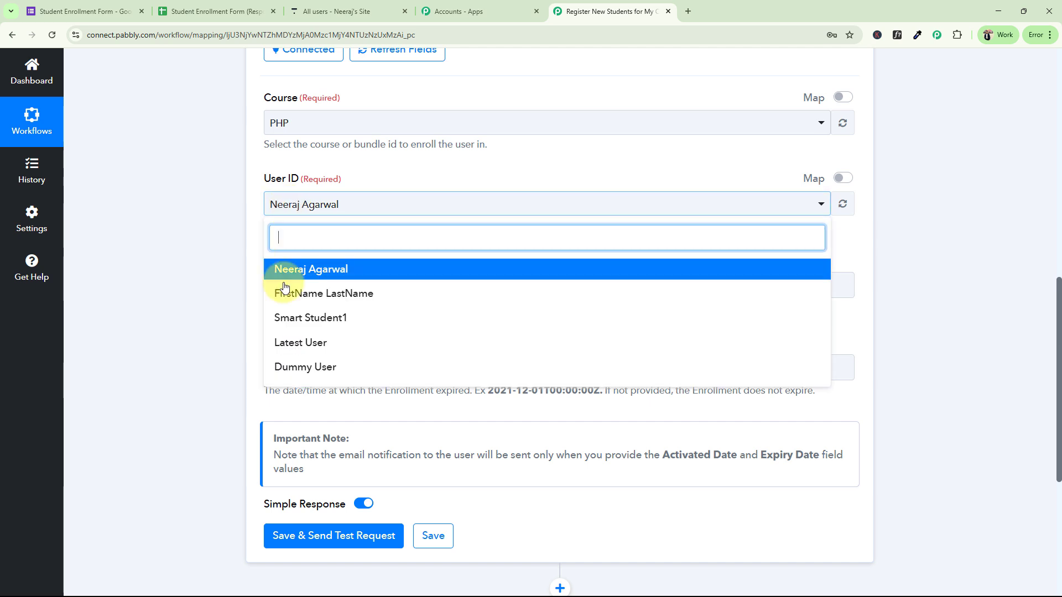
click(237, 255)
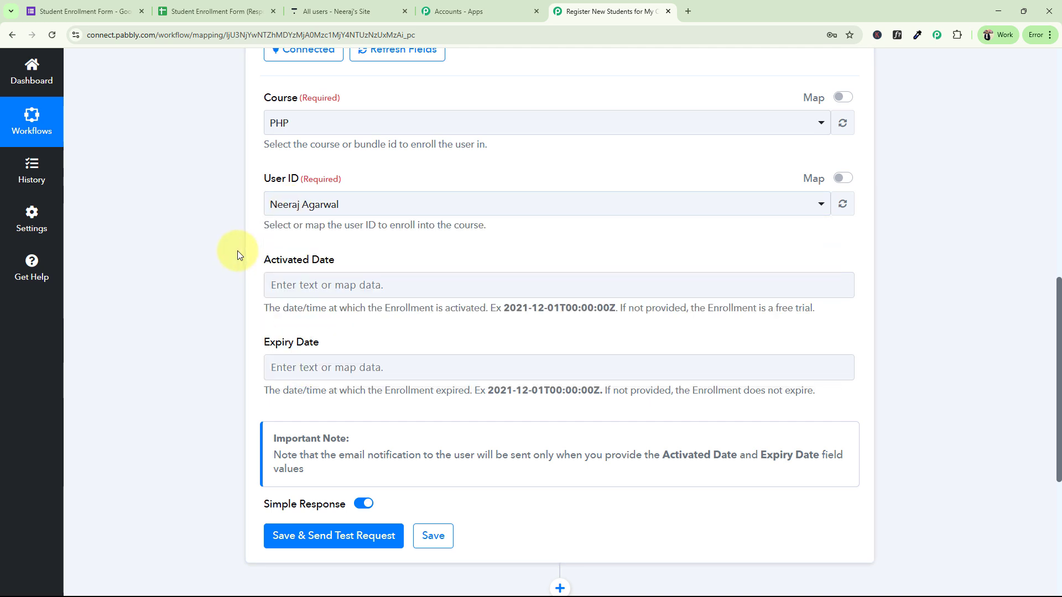
scroll(237, 251, up, 5)
scroll(237, 252, up, 2)
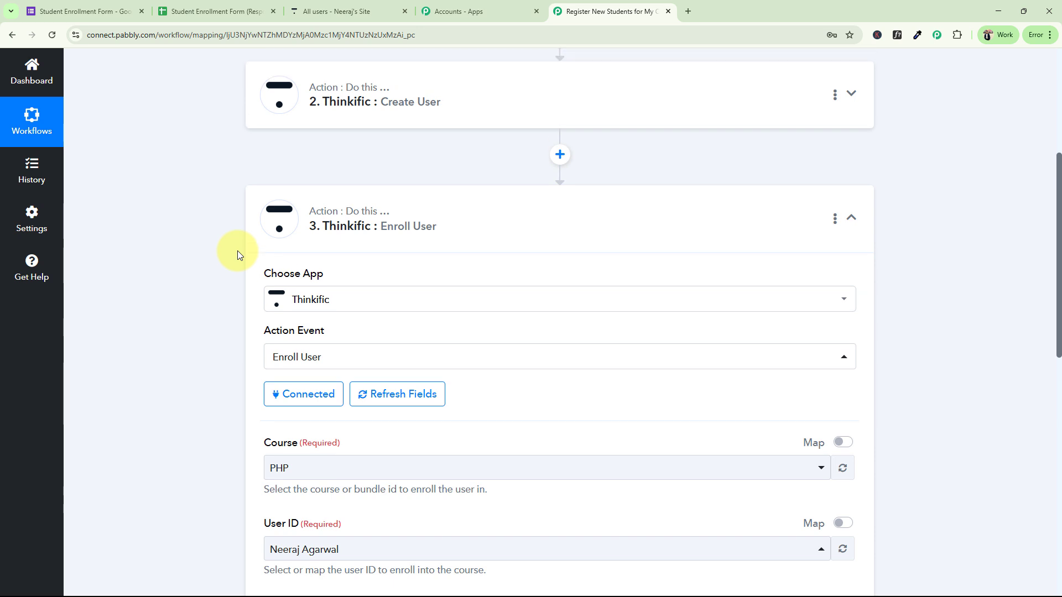
scroll(238, 250, down, 6)
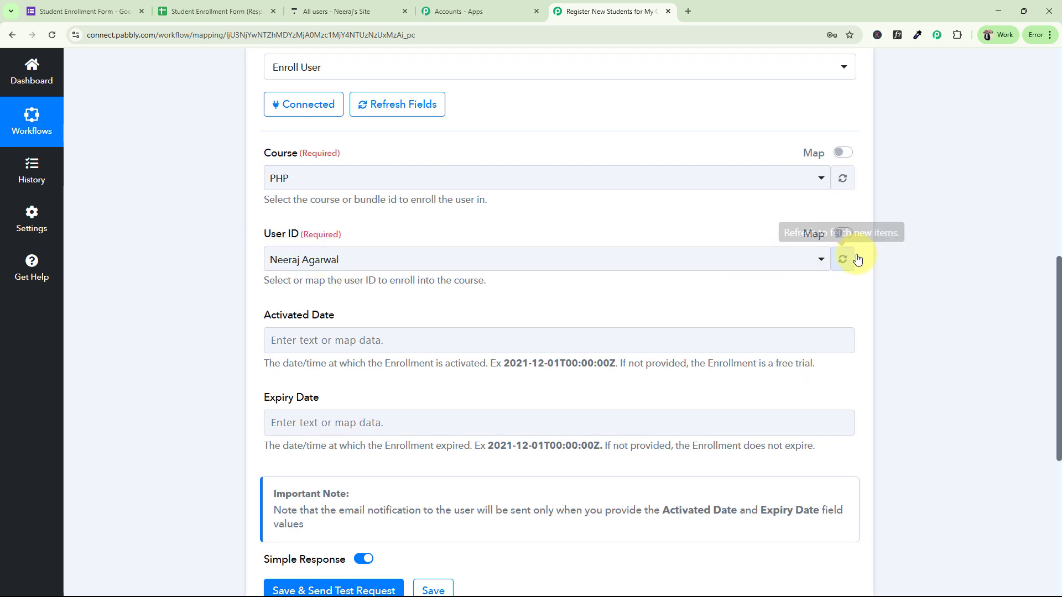
Step: Switch User ID to mapped data and replace its value with the Create User step's Id
click(841, 234)
drag(343, 268, 260, 270)
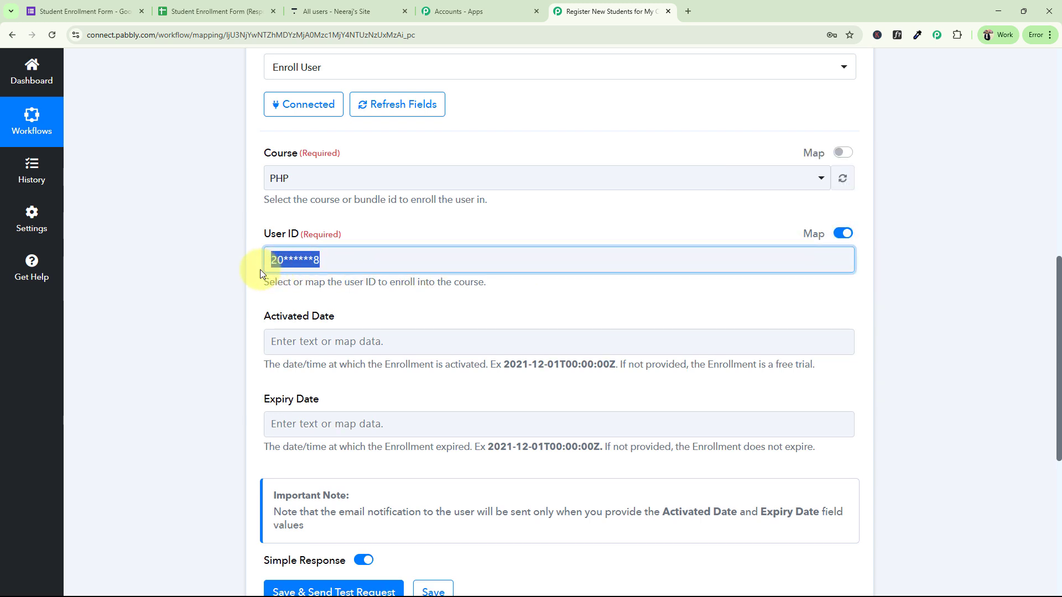
click(234, 283)
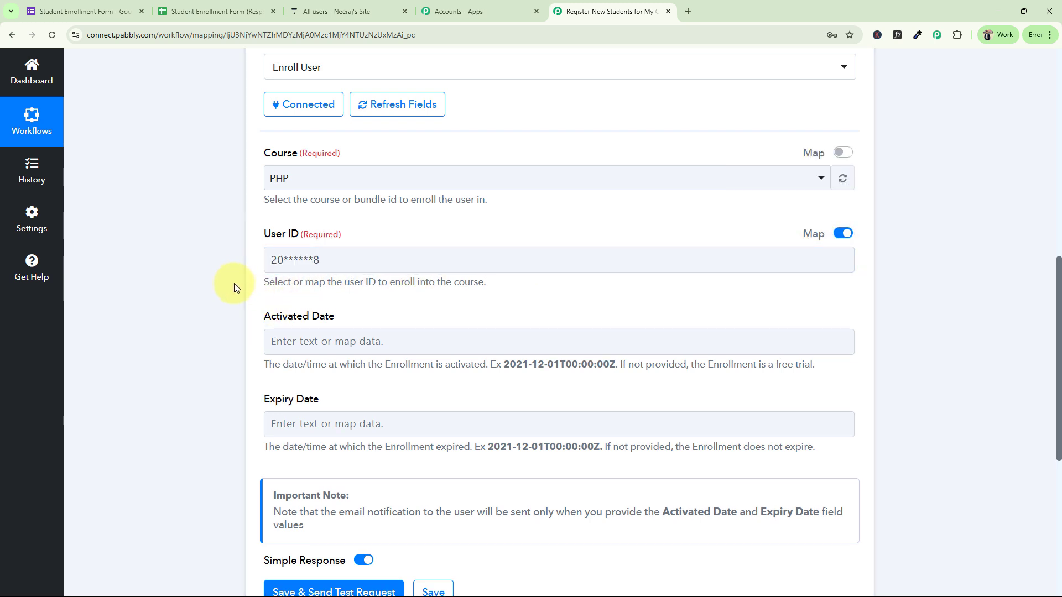
drag(366, 262, 257, 277)
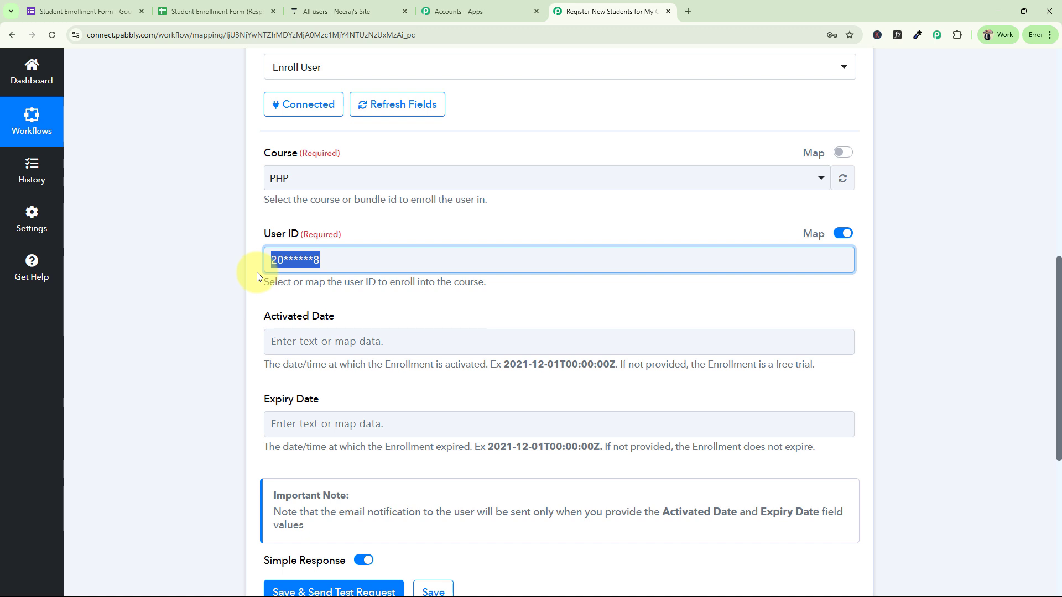
key(BackSpace)
click(354, 406)
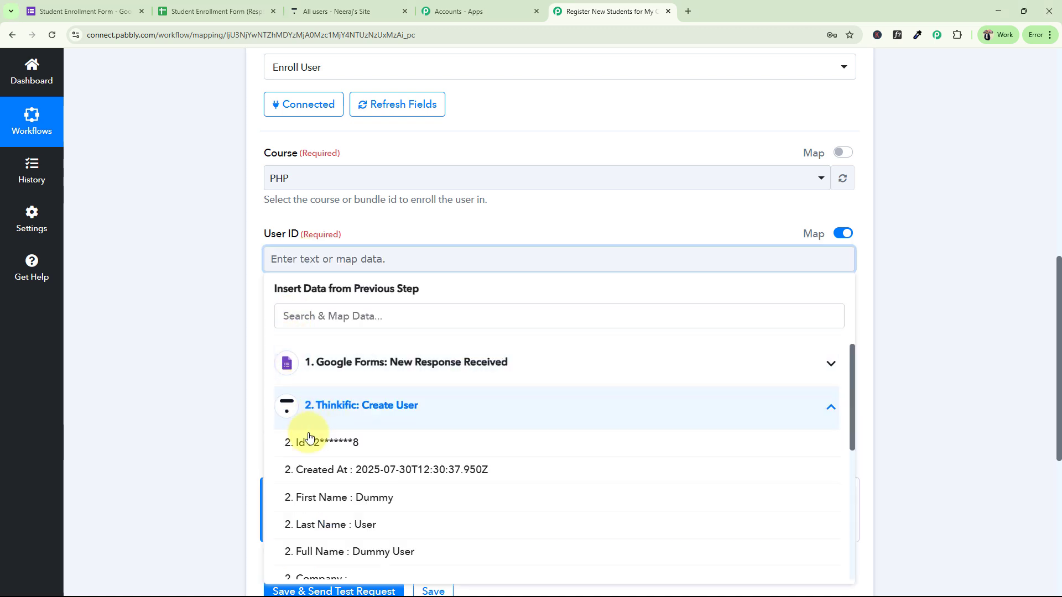
click(319, 443)
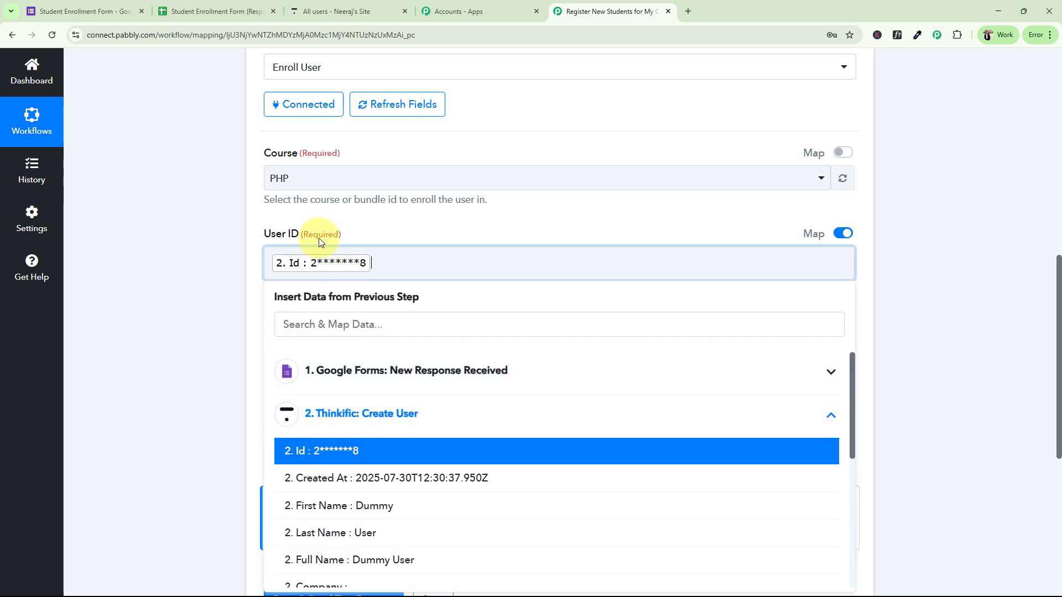
click(220, 283)
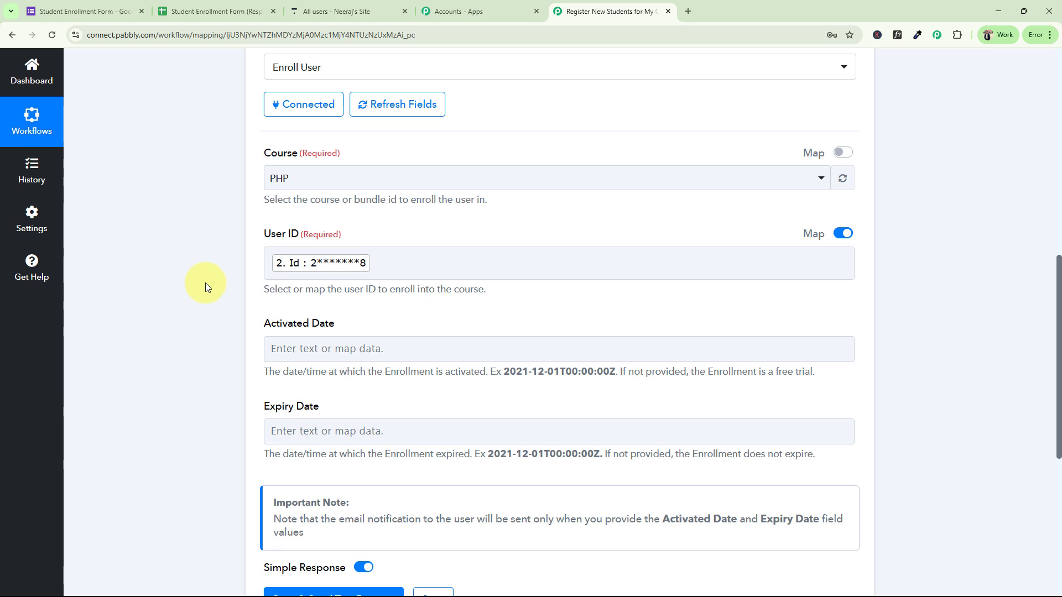
Step: Save and send the test enrollment into PHP, then view Thinkific's users list
scroll(193, 287, down, 1)
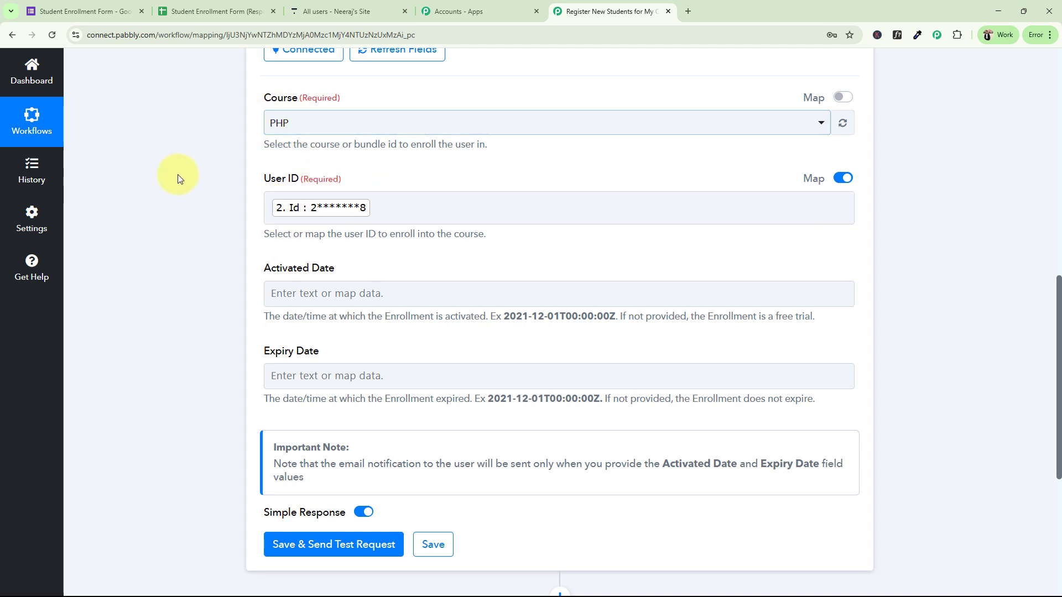
scroll(197, 360, down, 2)
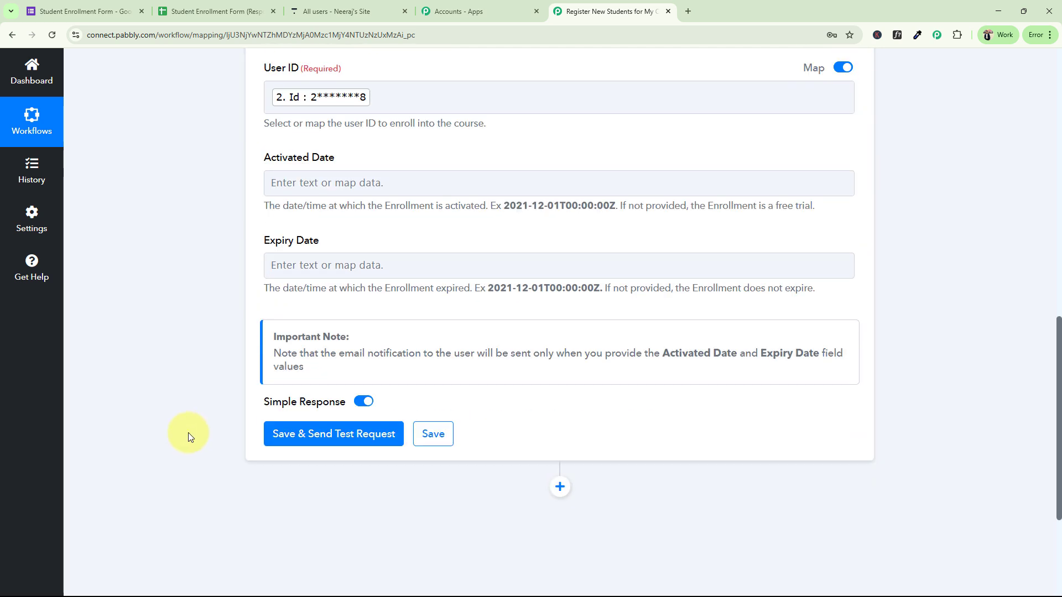
click(297, 440)
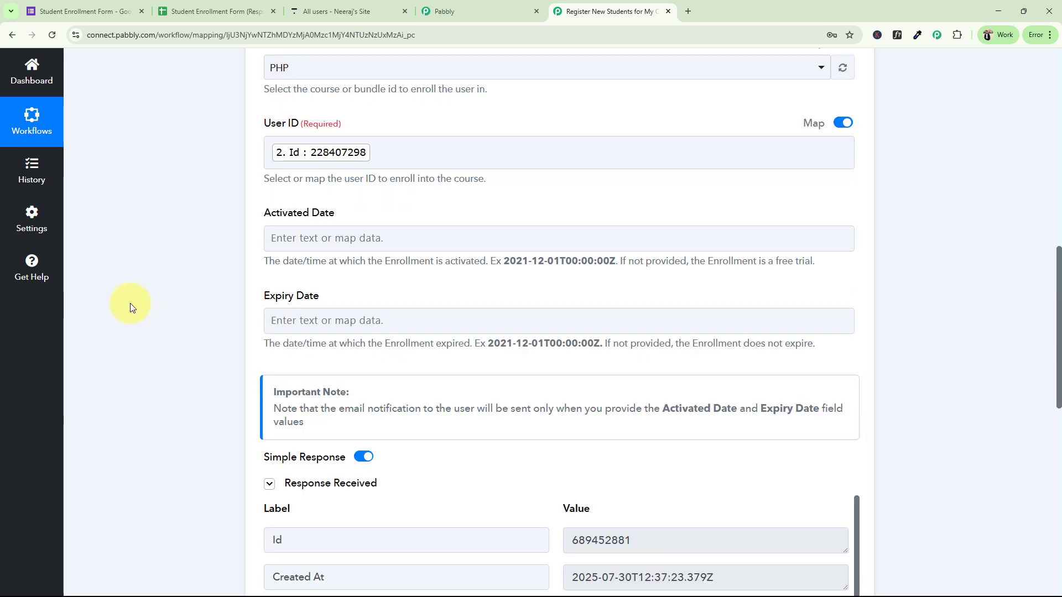
scroll(235, 287, up, 3)
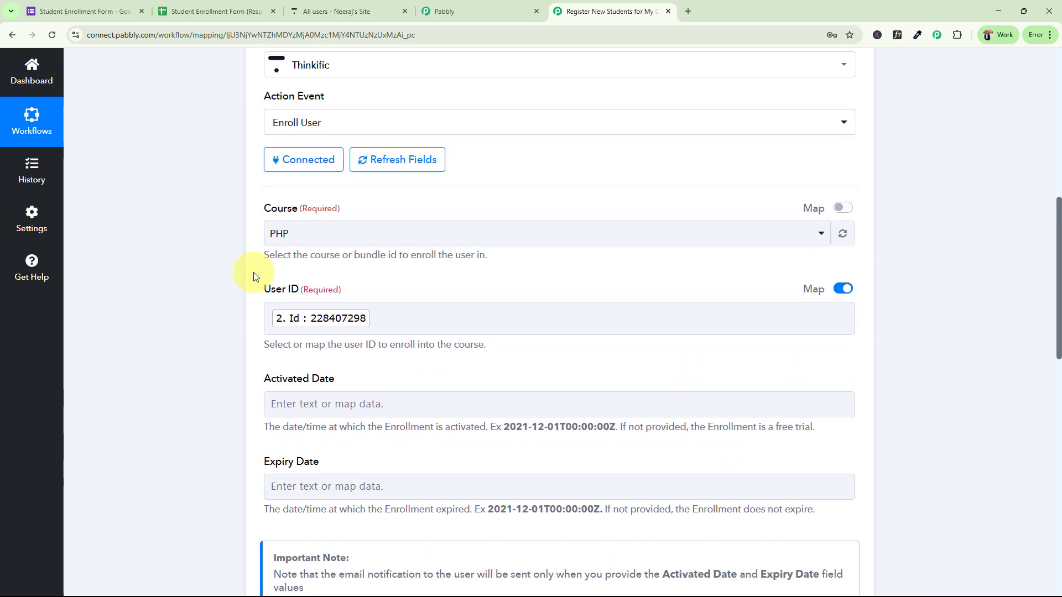
scroll(221, 349, down, 6)
scroll(285, 348, down, 2)
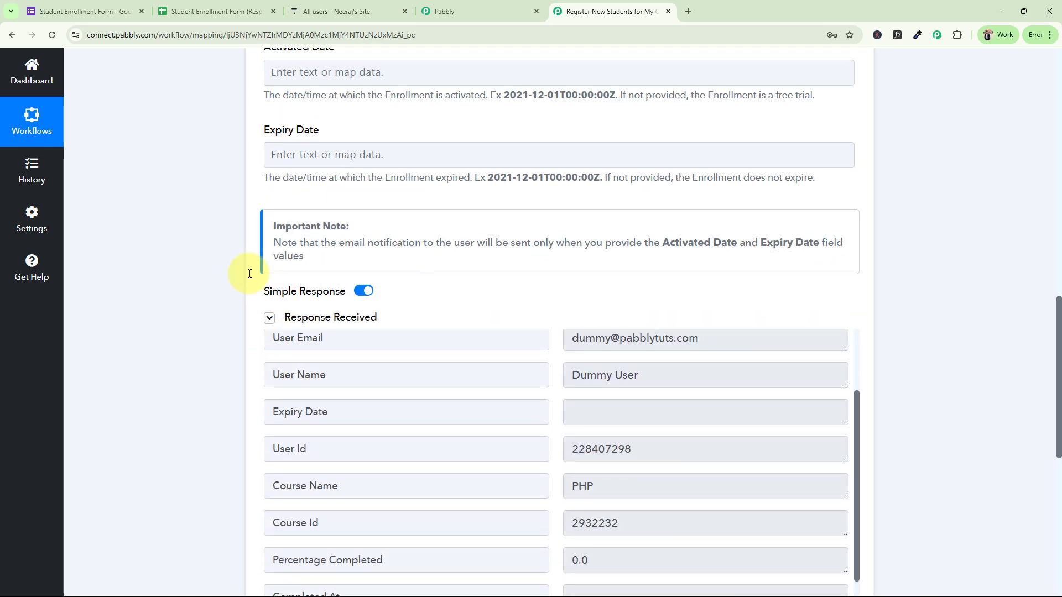
click(304, 13)
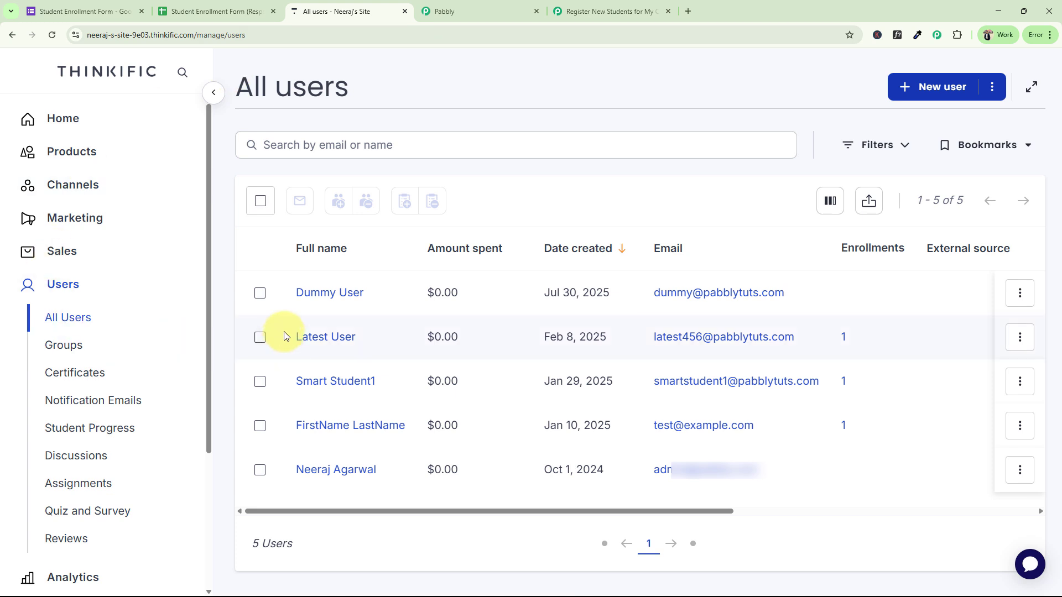
Step: Reload Thinkific's users list, confirm the test user's free-preview PHP enrollment, then collapse Pabbly's Enroll User step
click(56, 39)
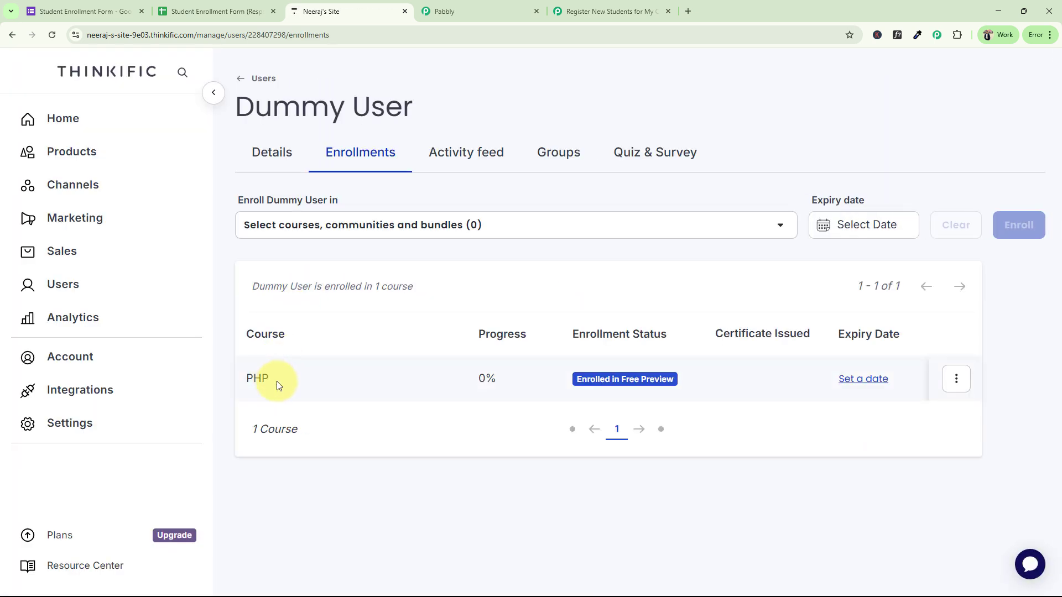
click(228, 342)
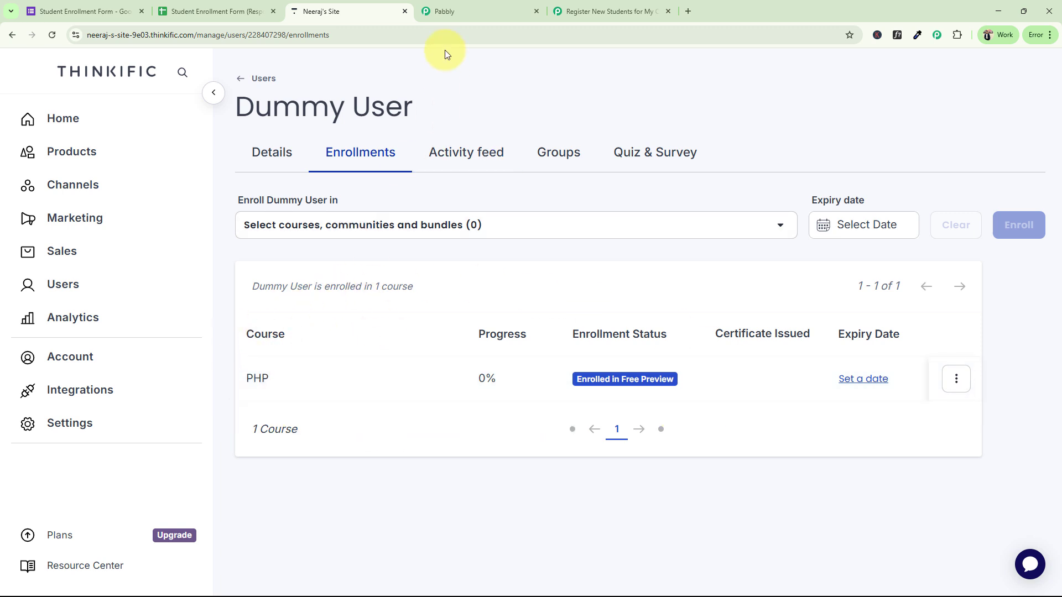
click(609, 14)
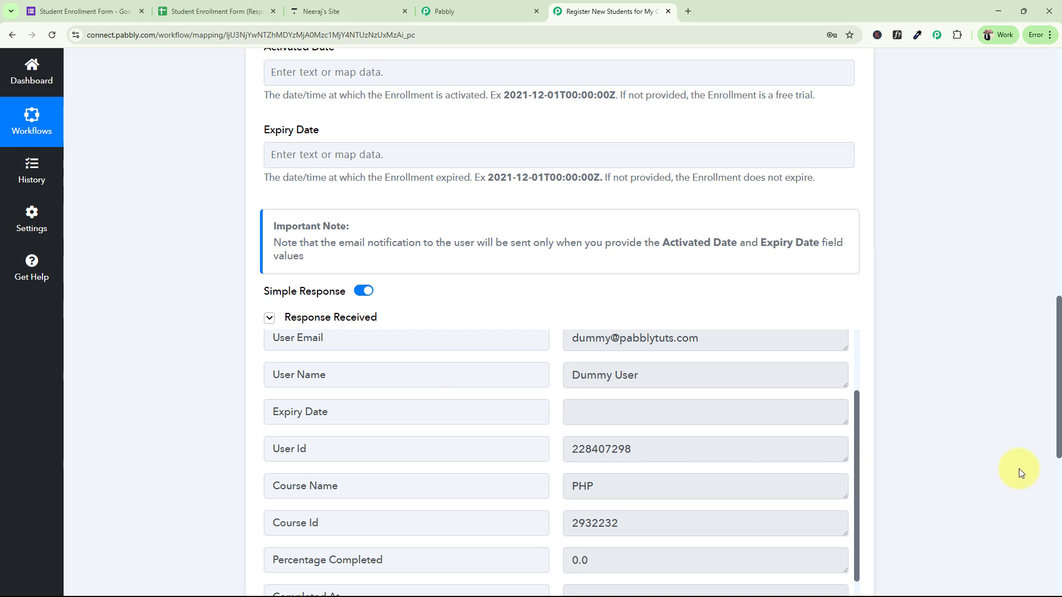
drag(1057, 431, 1048, 166)
click(408, 502)
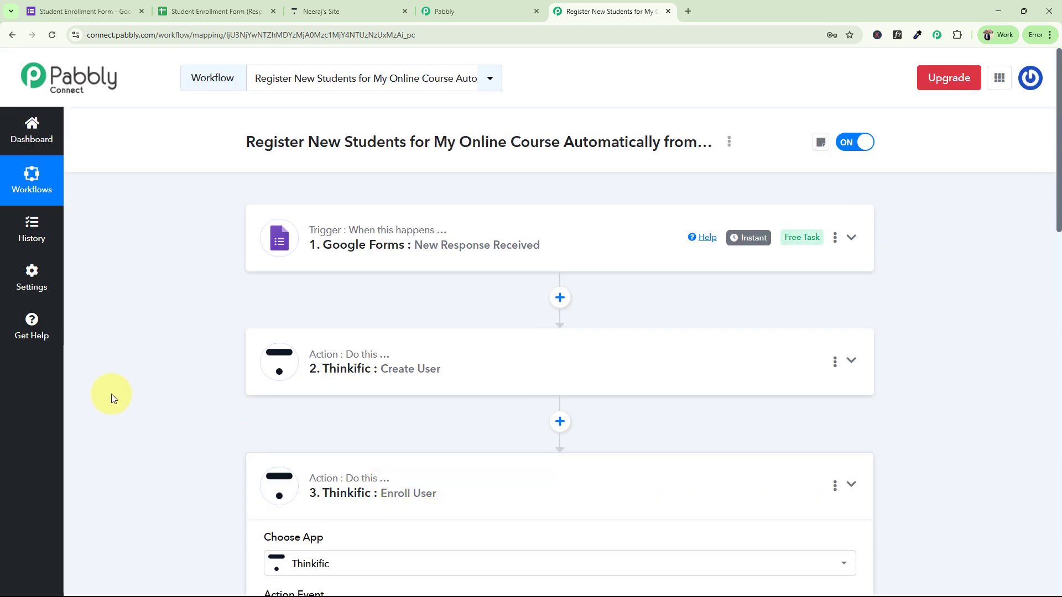